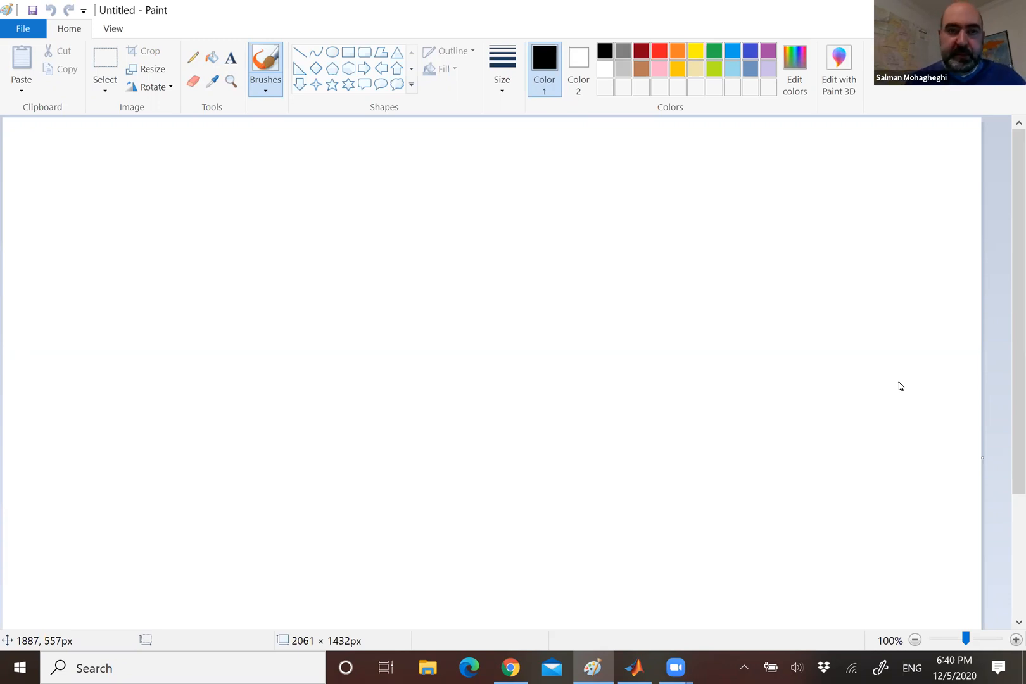
Handwrite the transfer function G(s) = 10 / (s(s+2)(s+20)) with the black Pencil at the top of the canvas.
{"action": "left_click", "coordinate": [193, 57]}
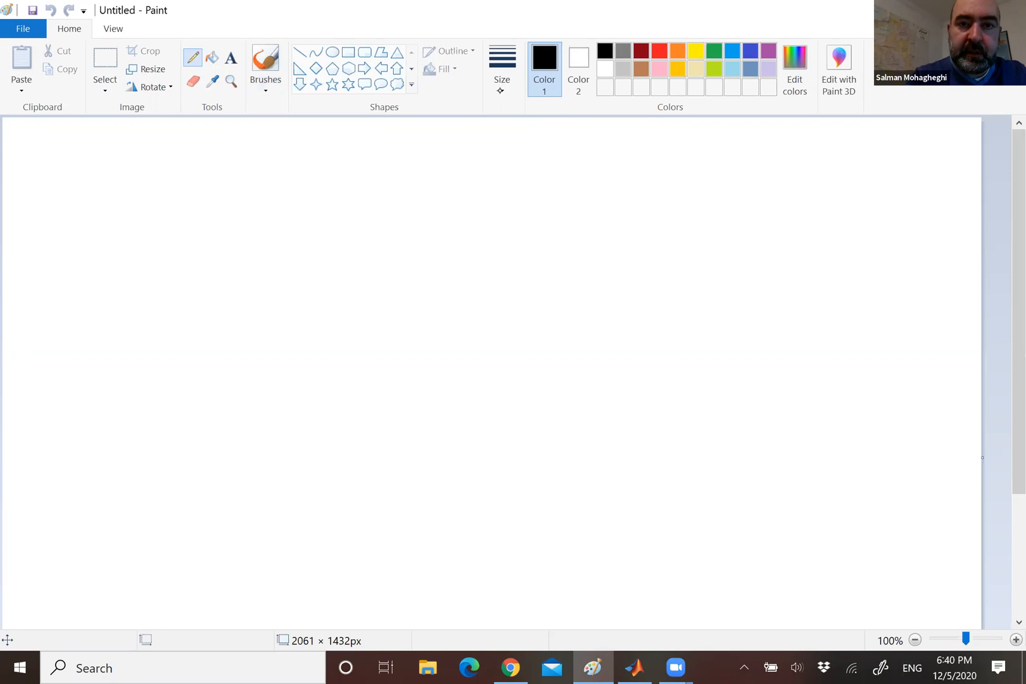
{"action": "left_click", "coordinate": [501, 66]}
{"action": "left_click", "coordinate": [524, 198]}
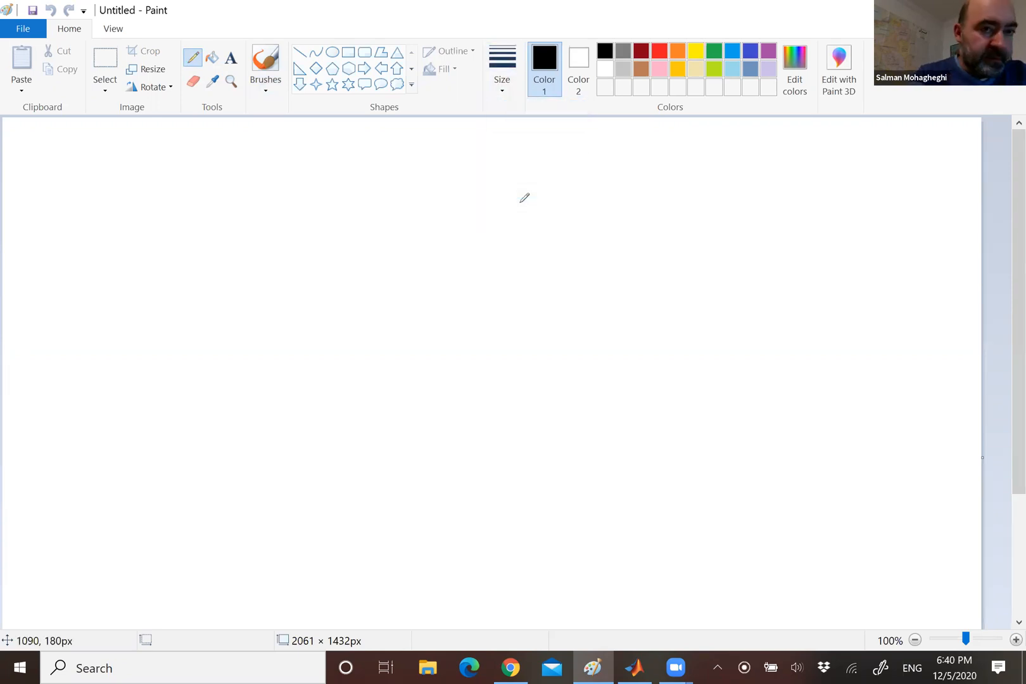
{"action": "mouse_move", "coordinate": [65, 153]}
{"action": "left_mouse_down"}
{"action": "mouse_move", "coordinate": [62, 170]}
{"action": "mouse_move", "coordinate": [98, 171]}
{"action": "left_mouse_up"}
{"action": "left_click_drag", "start_coordinate": [111, 164], "coordinate": [121, 162]}
{"action": "left_click_drag", "start_coordinate": [111, 170], "coordinate": [298, 168]}
{"action": "mouse_move", "coordinate": [199, 145]}
{"action": "left_mouse_down"}
{"action": "mouse_move", "coordinate": [197, 159]}
{"action": "mouse_move", "coordinate": [212, 147]}
{"action": "left_mouse_up"}
{"action": "mouse_move", "coordinate": [150, 179]}
{"action": "left_mouse_down"}
{"action": "mouse_move", "coordinate": [143, 190]}
{"action": "mouse_move", "coordinate": [161, 200]}
{"action": "mouse_move", "coordinate": [197, 186]}
{"action": "left_mouse_up"}
{"action": "mouse_move", "coordinate": [191, 179]}
{"action": "left_mouse_down"}
{"action": "mouse_move", "coordinate": [190, 195]}
{"action": "mouse_move", "coordinate": [219, 199]}
{"action": "left_mouse_up"}
{"action": "mouse_move", "coordinate": [236, 179]}
{"action": "left_mouse_down"}
{"action": "mouse_move", "coordinate": [232, 201]}
{"action": "mouse_move", "coordinate": [253, 195]}
{"action": "left_mouse_up"}
{"action": "left_click_drag", "start_coordinate": [249, 187], "coordinate": [272, 193]}
{"action": "left_click_drag", "start_coordinate": [278, 181], "coordinate": [283, 194]}
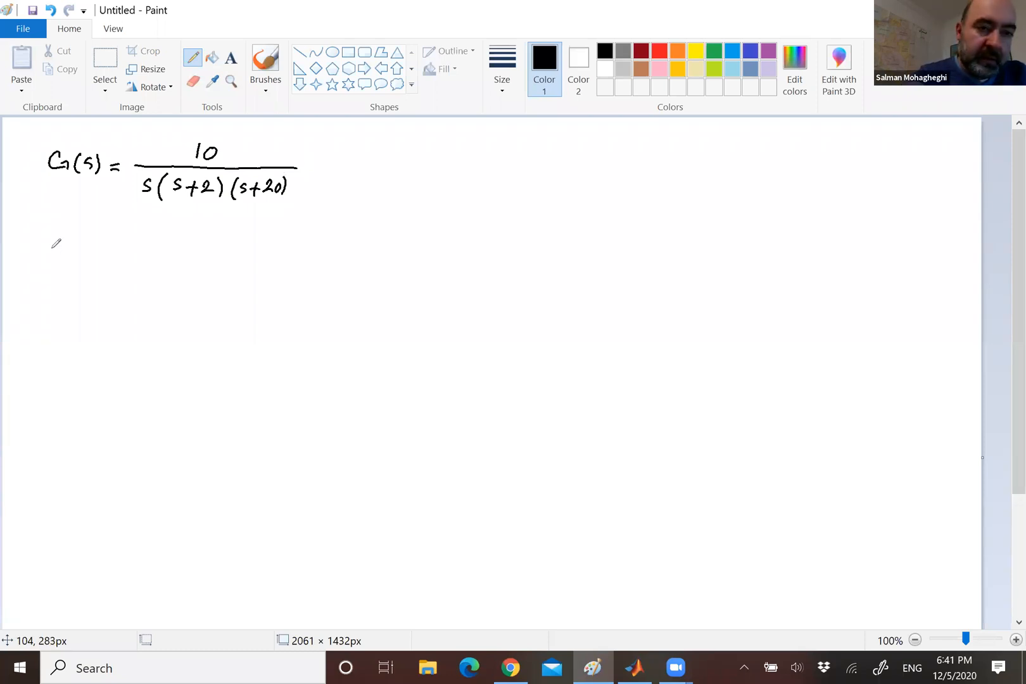
Handwrite the design requirements tr = 1 sec and OS ≤ 10% on two lines below the transfer function.
{"action": "mouse_move", "coordinate": [65, 242]}
{"action": "left_mouse_down"}
{"action": "mouse_move", "coordinate": [61, 265]}
{"action": "mouse_move", "coordinate": [72, 249]}
{"action": "mouse_move", "coordinate": [76, 270]}
{"action": "mouse_move", "coordinate": [105, 254]}
{"action": "left_mouse_up"}
{"action": "left_click_drag", "start_coordinate": [94, 261], "coordinate": [163, 266]}
{"action": "mouse_move", "coordinate": [64, 297]}
{"action": "left_mouse_down"}
{"action": "mouse_move", "coordinate": [76, 310]}
{"action": "mouse_move", "coordinate": [111, 315]}
{"action": "left_mouse_up"}
{"action": "mouse_move", "coordinate": [122, 300]}
{"action": "left_mouse_down"}
{"action": "mouse_move", "coordinate": [125, 312]}
{"action": "mouse_move", "coordinate": [136, 300]}
{"action": "mouse_move", "coordinate": [152, 311]}
{"action": "left_mouse_up"}
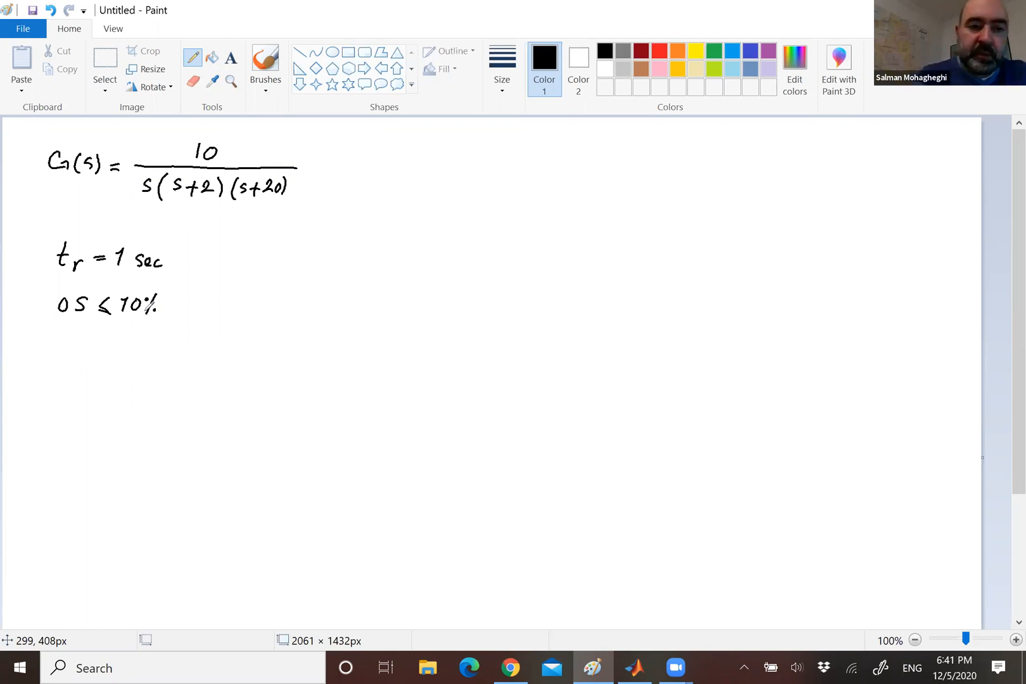
Beside the rise-time requirement, handwrite an implication arrow and the relation 2.2/ωn = 1 sec.
{"action": "left_click_drag", "start_coordinate": [183, 264], "coordinate": [204, 268]}
{"action": "mouse_move", "coordinate": [201, 257]}
{"action": "left_mouse_down"}
{"action": "mouse_move", "coordinate": [204, 272]}
{"action": "mouse_move", "coordinate": [260, 259]}
{"action": "mouse_move", "coordinate": [251, 273]}
{"action": "left_mouse_up"}
{"action": "left_click", "coordinate": [247, 256]}
{"action": "mouse_move", "coordinate": [255, 275]}
{"action": "left_mouse_down"}
{"action": "mouse_move", "coordinate": [264, 281]}
{"action": "mouse_move", "coordinate": [286, 265]}
{"action": "left_mouse_up"}
{"action": "left_click_drag", "start_coordinate": [274, 271], "coordinate": [287, 270]}
{"action": "mouse_move", "coordinate": [295, 261]}
{"action": "left_mouse_down"}
{"action": "mouse_move", "coordinate": [299, 271]}
{"action": "mouse_move", "coordinate": [310, 260]}
{"action": "left_mouse_up"}
{"action": "left_click_drag", "start_coordinate": [321, 255], "coordinate": [336, 258]}
Continue the rise-time line with a second implication arrow and ωn = 2.2 rad/s.
{"action": "left_click_drag", "start_coordinate": [337, 266], "coordinate": [355, 271]}
{"action": "left_click_drag", "start_coordinate": [352, 262], "coordinate": [352, 274]}
{"action": "left_click_drag", "start_coordinate": [367, 264], "coordinate": [388, 270]}
{"action": "left_click_drag", "start_coordinate": [394, 264], "coordinate": [401, 264]}
{"action": "left_click_drag", "start_coordinate": [394, 269], "coordinate": [437, 271]}
{"action": "left_click", "coordinate": [428, 264]}
{"action": "left_click_drag", "start_coordinate": [448, 258], "coordinate": [455, 253]}
{"action": "mouse_move", "coordinate": [461, 253]}
{"action": "left_mouse_down"}
{"action": "mouse_move", "coordinate": [473, 247]}
{"action": "mouse_move", "coordinate": [471, 269]}
{"action": "left_mouse_up"}
{"action": "left_click_drag", "start_coordinate": [485, 260], "coordinate": [479, 269]}
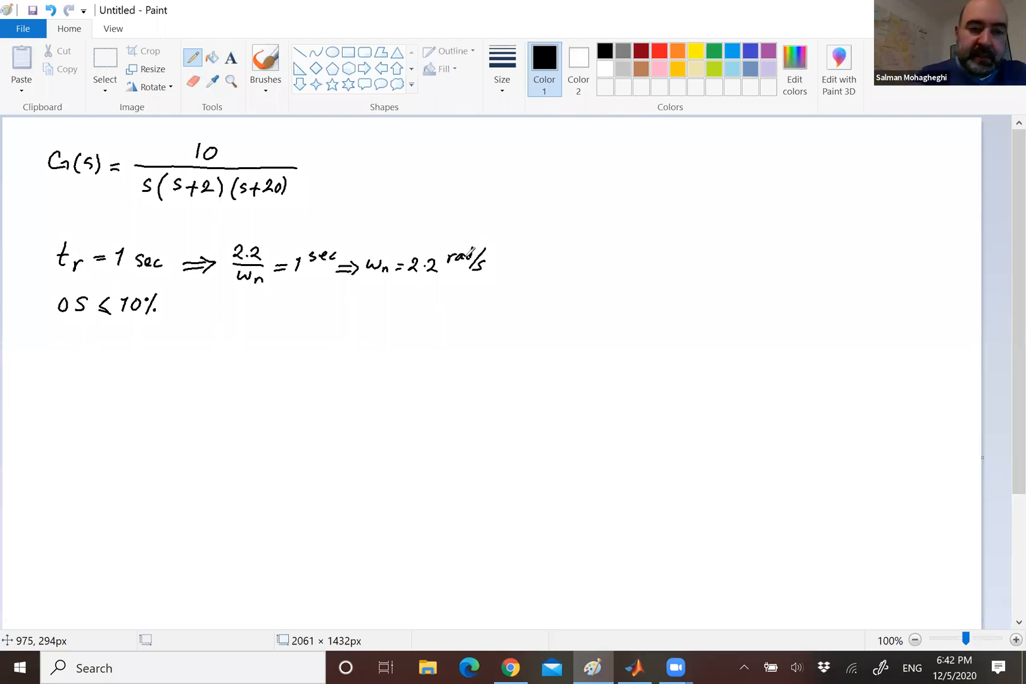
Beside the overshoot requirement, handwrite an implication arrow and the damping condition ζ ≥ 0.6.
{"action": "left_click_drag", "start_coordinate": [178, 314], "coordinate": [202, 309]}
{"action": "left_click_drag", "start_coordinate": [200, 306], "coordinate": [198, 319]}
{"action": "mouse_move", "coordinate": [226, 304]}
{"action": "left_mouse_down"}
{"action": "mouse_move", "coordinate": [229, 324]}
{"action": "mouse_move", "coordinate": [281, 307]}
{"action": "mouse_move", "coordinate": [299, 315]}
{"action": "left_mouse_up"}
{"action": "left_click", "coordinate": [294, 317]}
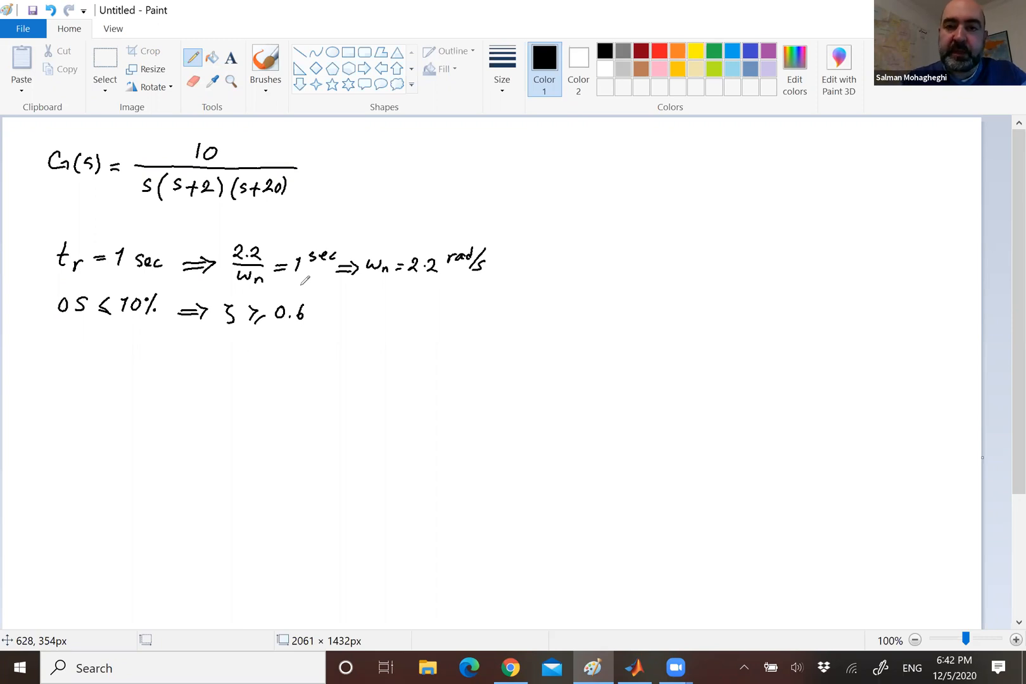
Handwrite the approximation ωco ~ ωn in red below the requirements.
{"action": "left_click", "coordinate": [659, 48]}
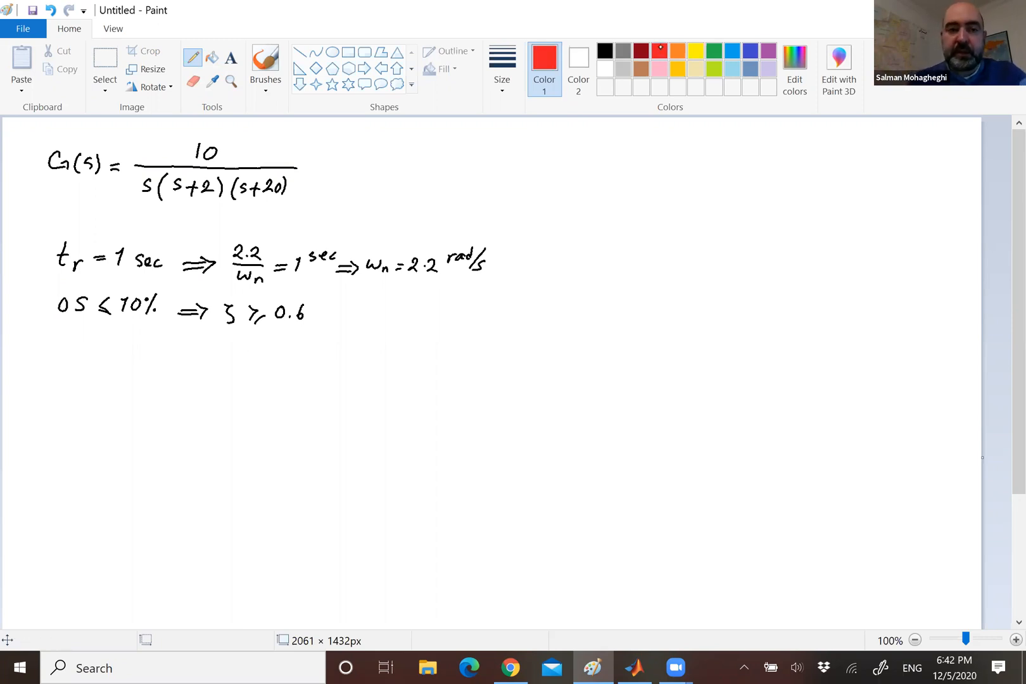
{"action": "mouse_move", "coordinate": [109, 366]}
{"action": "left_mouse_down"}
{"action": "mouse_move", "coordinate": [111, 378]}
{"action": "mouse_move", "coordinate": [130, 367]}
{"action": "mouse_move", "coordinate": [139, 381]}
{"action": "left_mouse_up"}
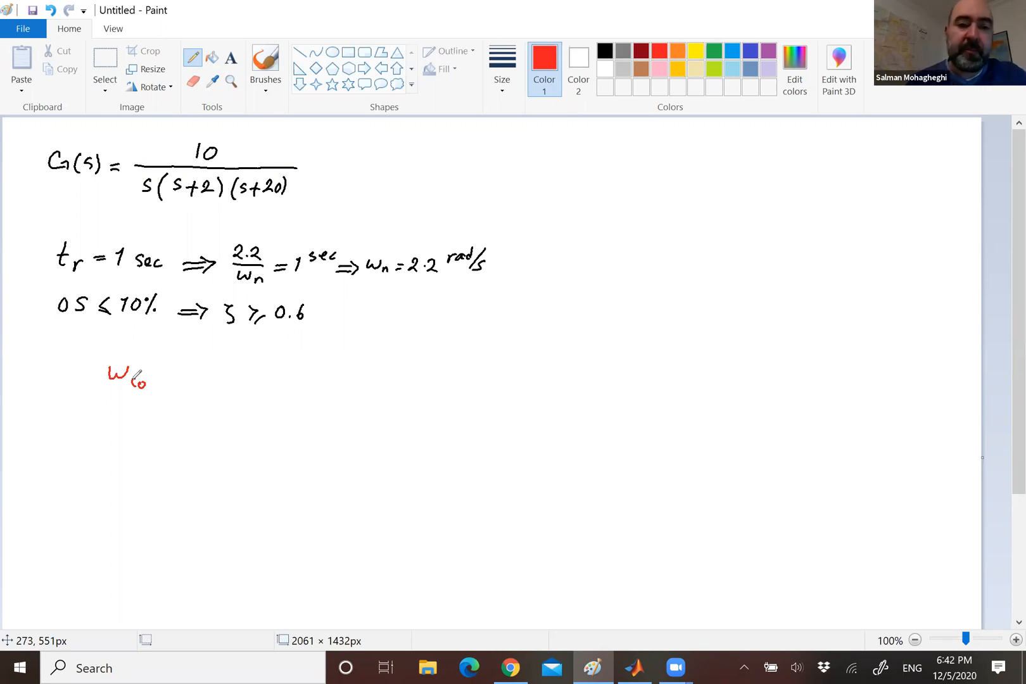
{"action": "mouse_move", "coordinate": [159, 377]}
{"action": "left_mouse_down"}
{"action": "mouse_move", "coordinate": [217, 373]}
{"action": "mouse_move", "coordinate": [219, 386]}
{"action": "left_mouse_up"}
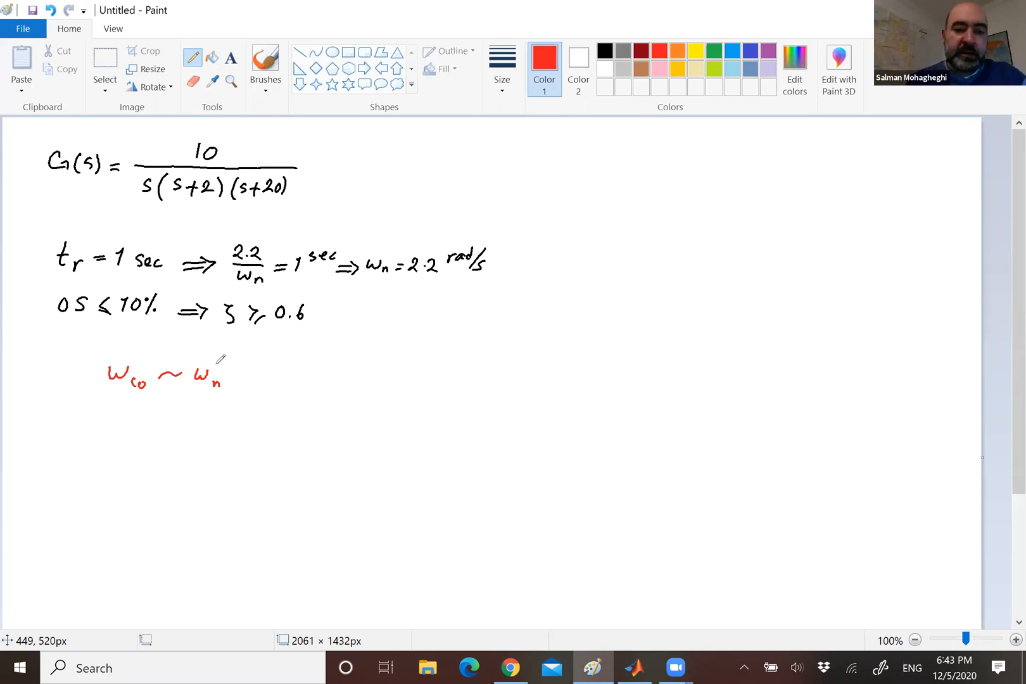
Handwrite the phase-margin approximation θPM/100 ~ ζ in red under the crossover relation.
{"action": "mouse_move", "coordinate": [118, 413]}
{"action": "left_mouse_down"}
{"action": "mouse_move", "coordinate": [138, 436]}
{"action": "mouse_move", "coordinate": [149, 432]}
{"action": "mouse_move", "coordinate": [155, 451]}
{"action": "mouse_move", "coordinate": [119, 474]}
{"action": "left_mouse_up"}
{"action": "left_click", "coordinate": [117, 462]}
{"action": "left_click_drag", "start_coordinate": [130, 461], "coordinate": [130, 461]}
{"action": "mouse_move", "coordinate": [143, 461]}
{"action": "left_mouse_down"}
{"action": "mouse_move", "coordinate": [187, 445]}
{"action": "mouse_move", "coordinate": [208, 456]}
{"action": "left_mouse_up"}
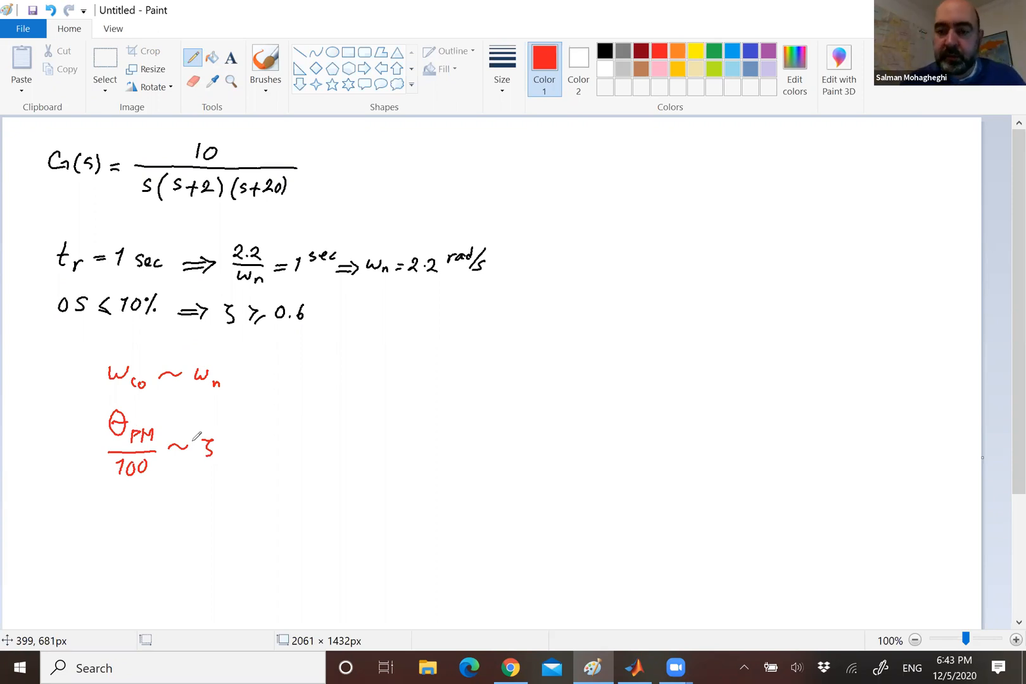
Switch to MATLAB and define the Laplace variable with s = tf('s');.
{"action": "left_click", "coordinate": [633, 667]}
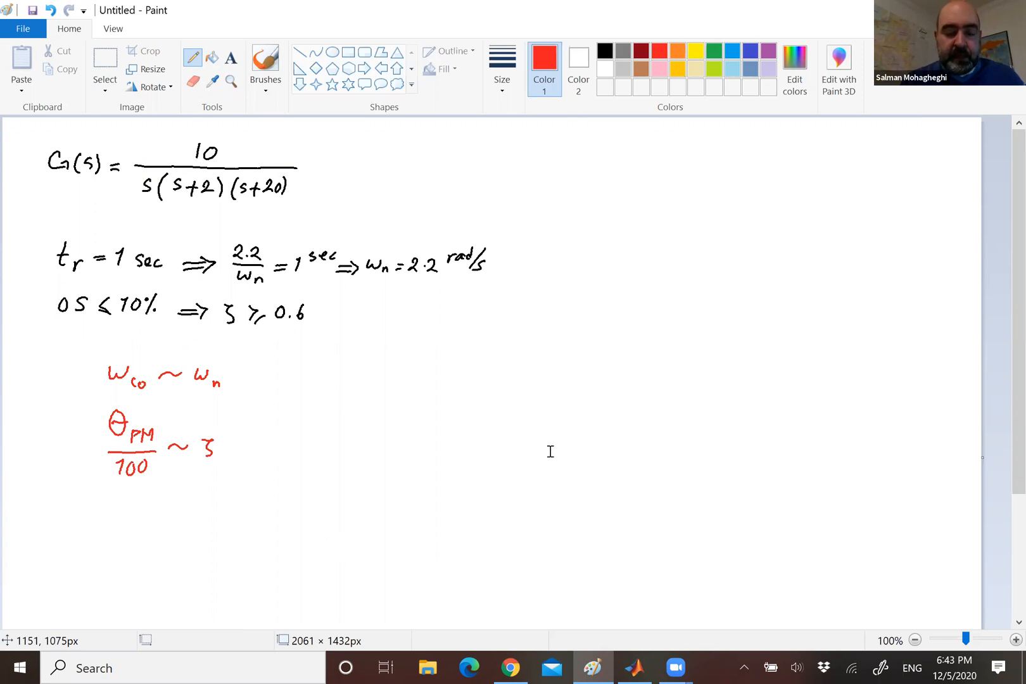
{"action": "type", "text": "s = tf('"}
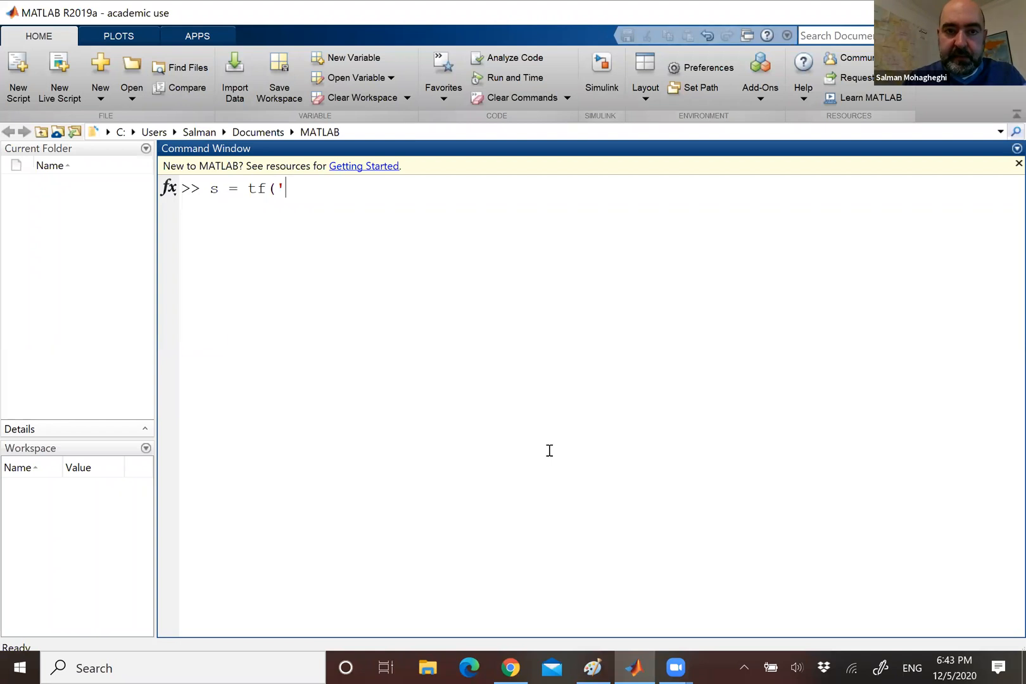
{"action": "type", "text": "s')"}
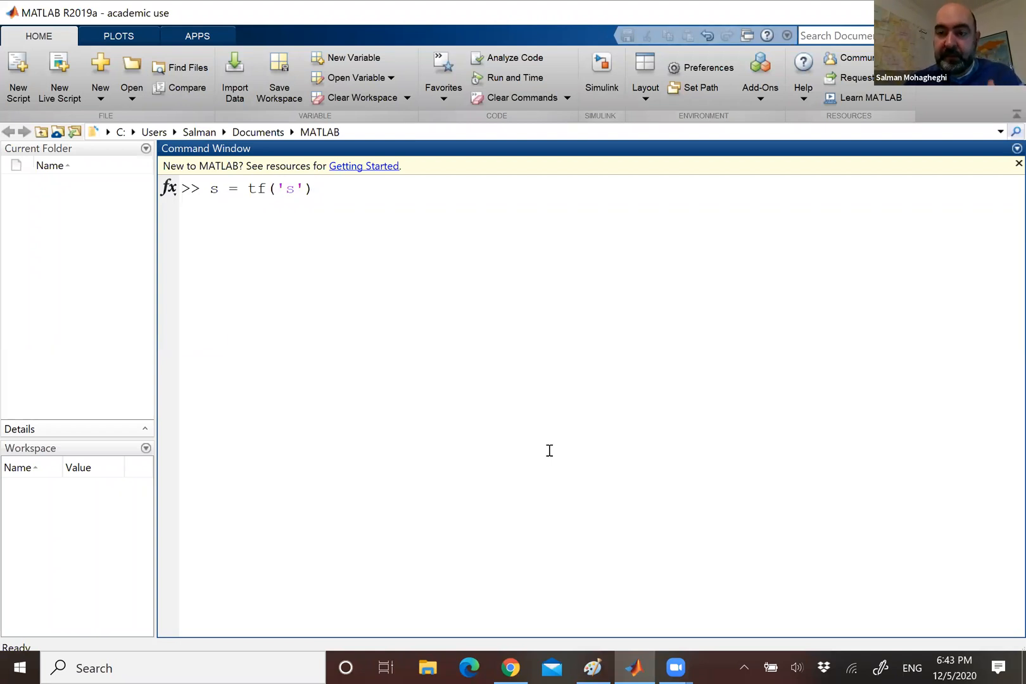
{"action": "type", "text": ";"}
{"action": "key", "text": "Return"}
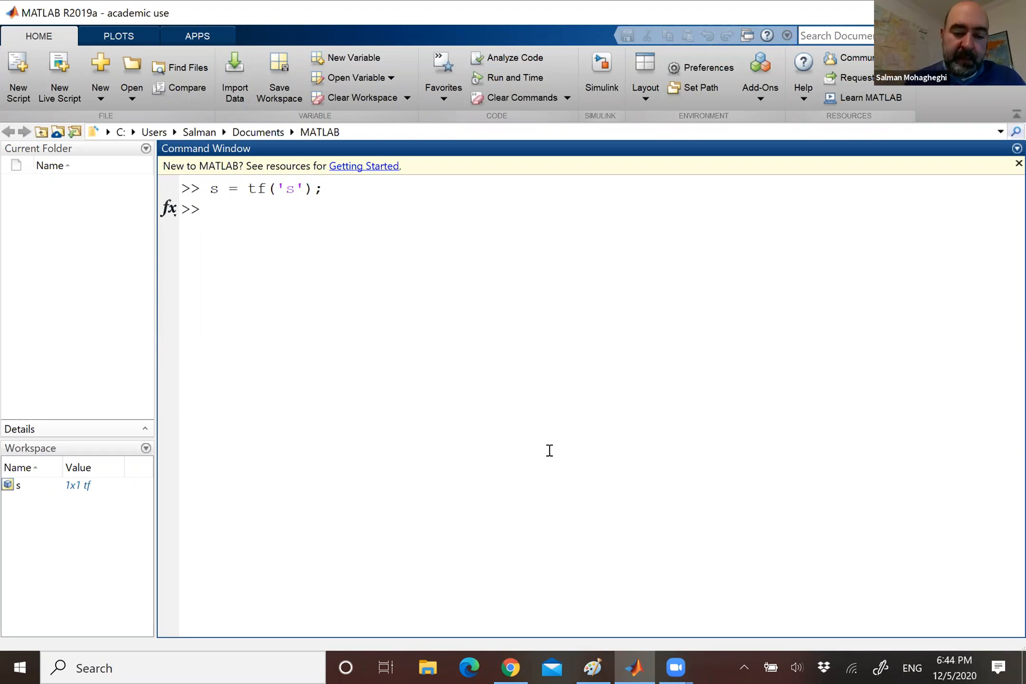
Define the plant transfer function as g = 10 / (s * (s + 2)*(s + 20)).
{"action": "type", "text": "g ="}
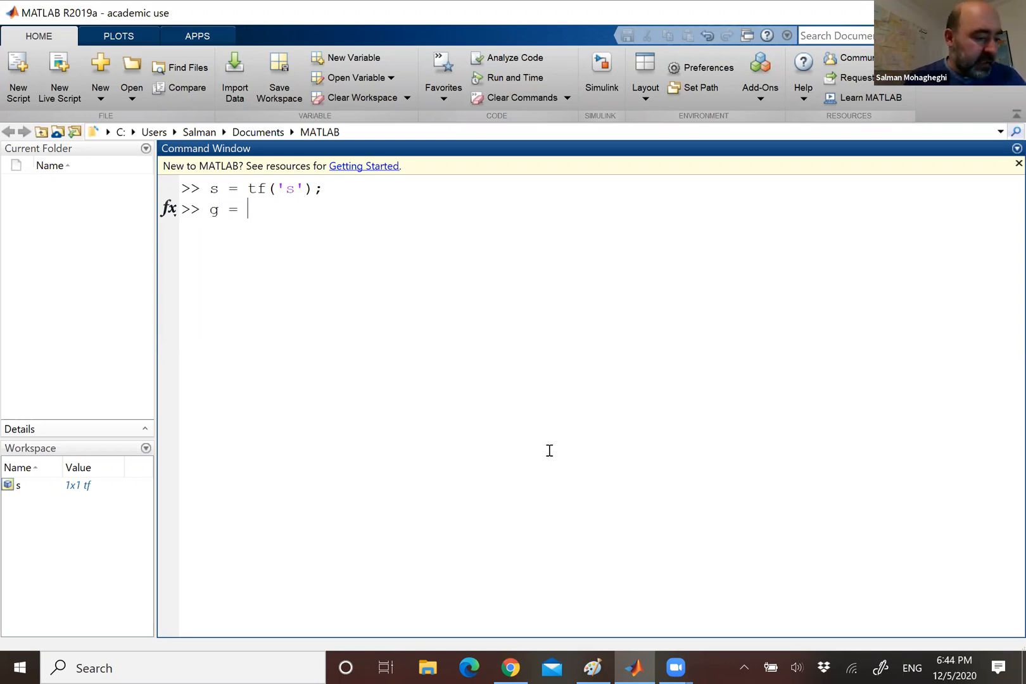
{"action": "type", "text": "10 / (("}
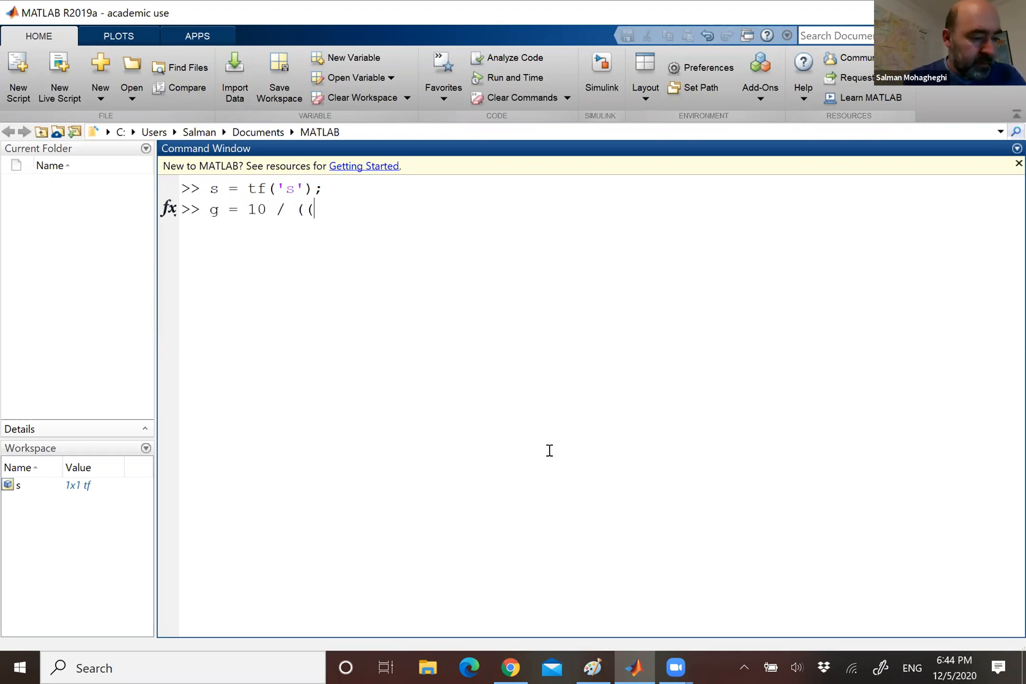
{"action": "key", "text": "BackSpace"}
{"action": "type", "text": "s * (s + 2)*(s + 20))"}
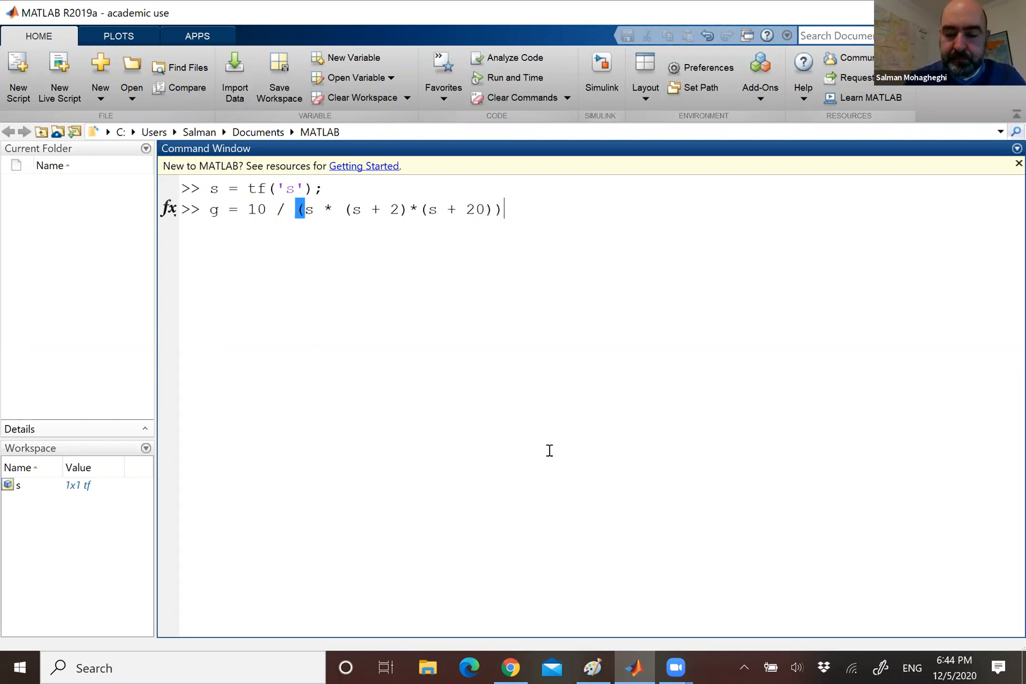
{"action": "key", "text": "Return"}
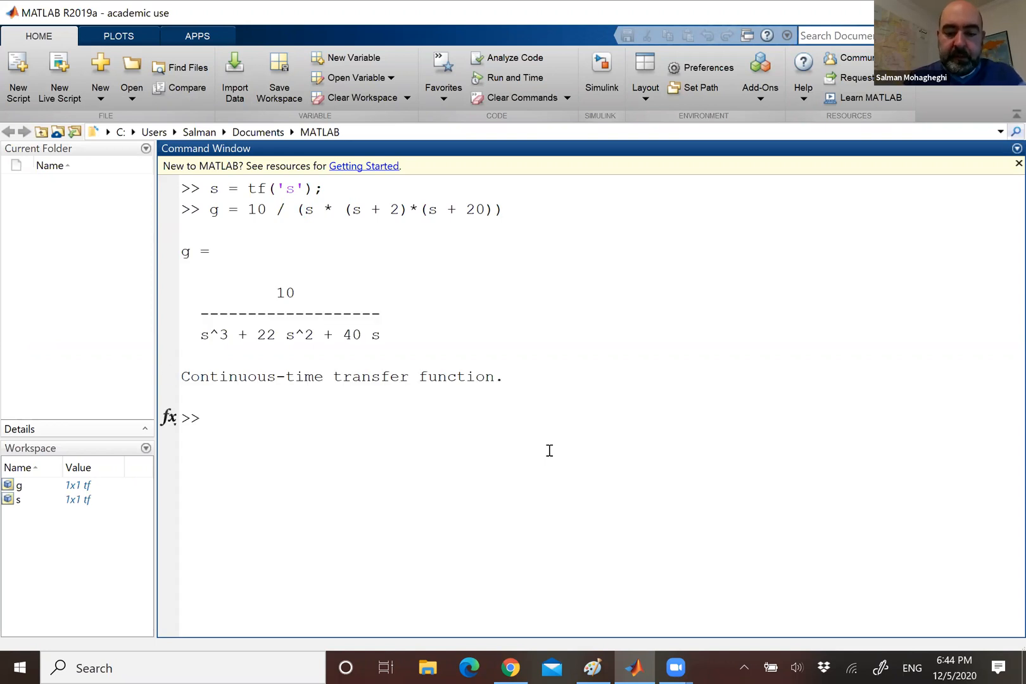
Launch the Control System Designer with the sisotool command and maximize its window.
{"action": "type", "text": "sisotool"}
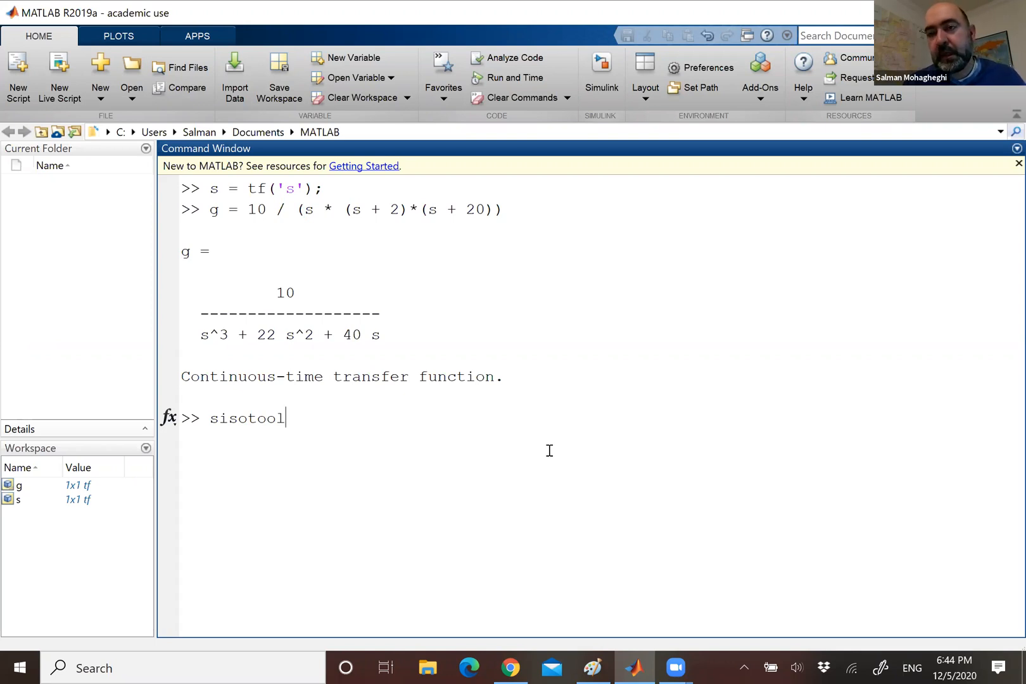
{"action": "key", "text": "Return"}
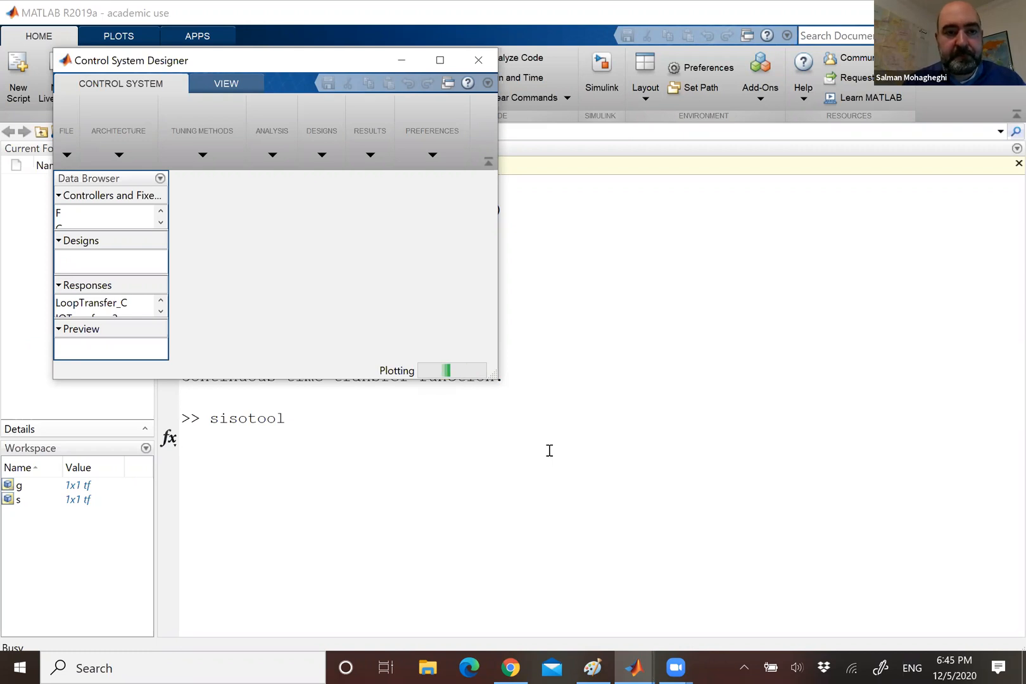
{"action": "left_click", "coordinate": [440, 61]}
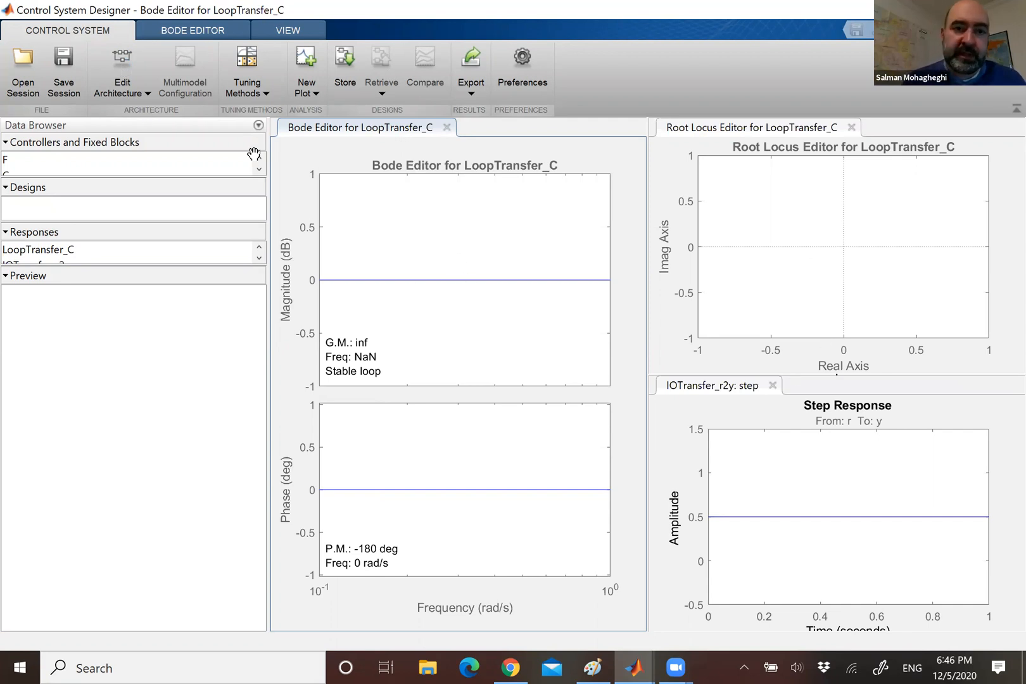
Edit the control architecture so that block G uses the model g imported from the base workspace.
{"action": "left_click", "coordinate": [144, 92]}
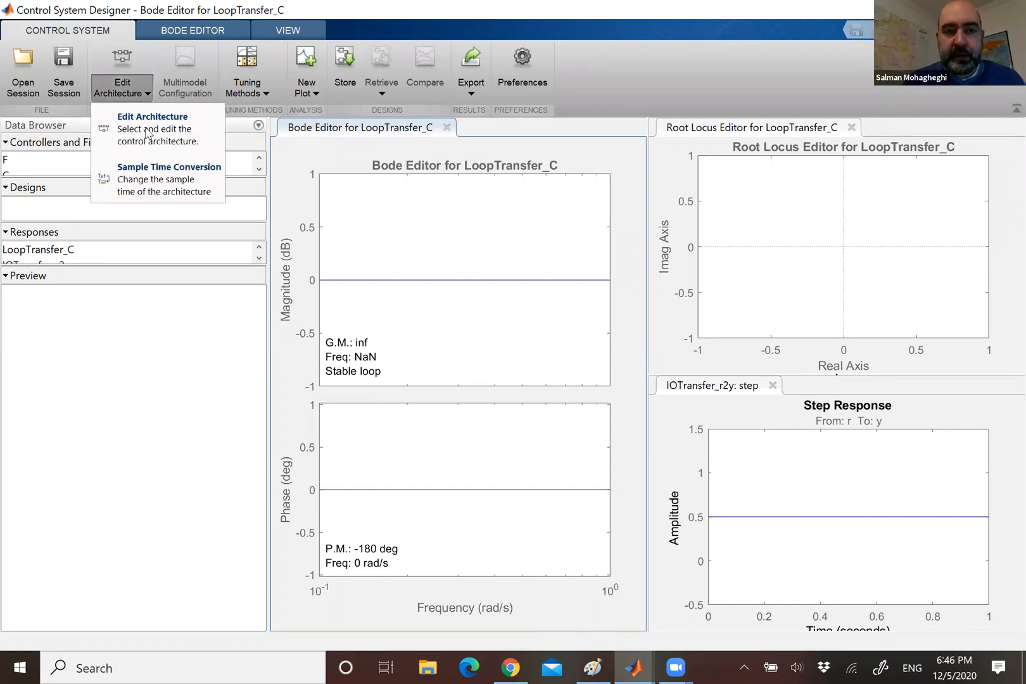
{"action": "left_click", "coordinate": [146, 133]}
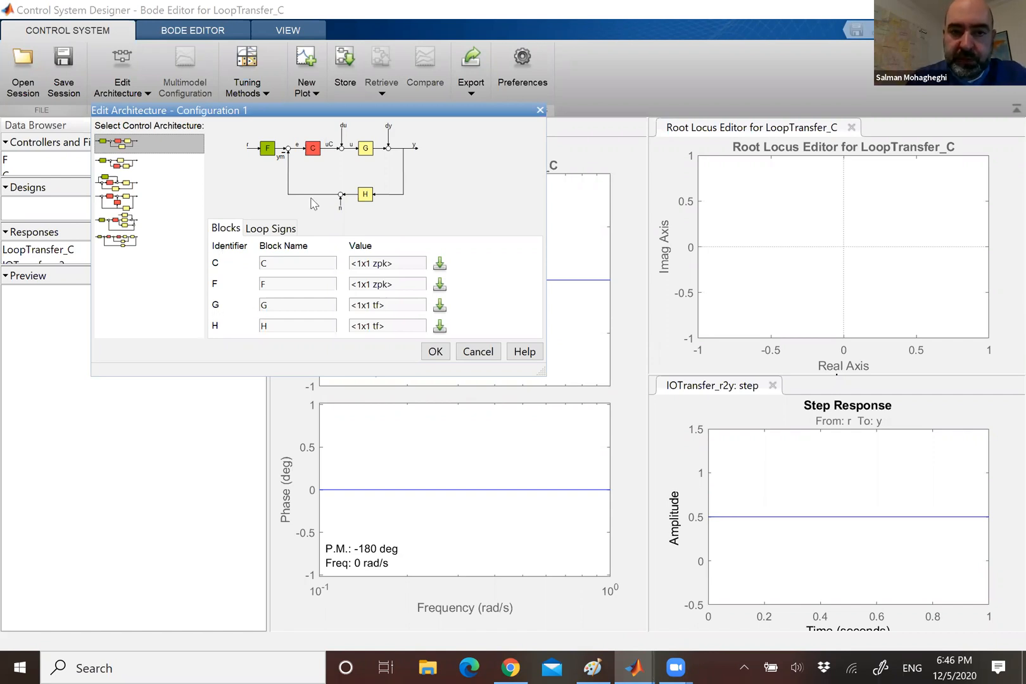
{"action": "left_click", "coordinate": [439, 306]}
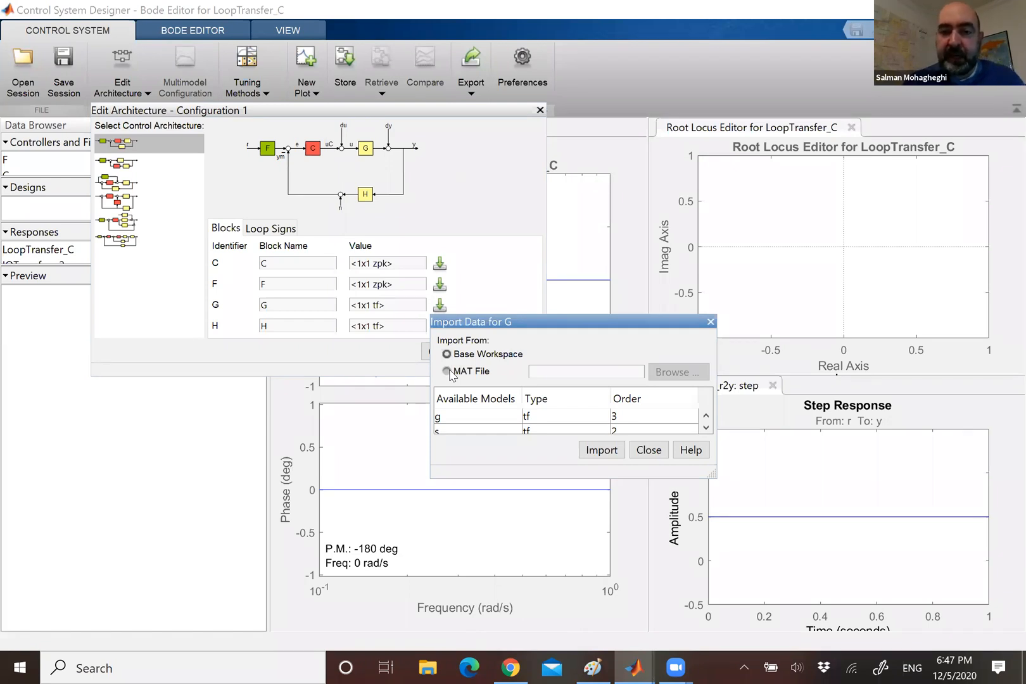
{"action": "left_click", "coordinate": [452, 420]}
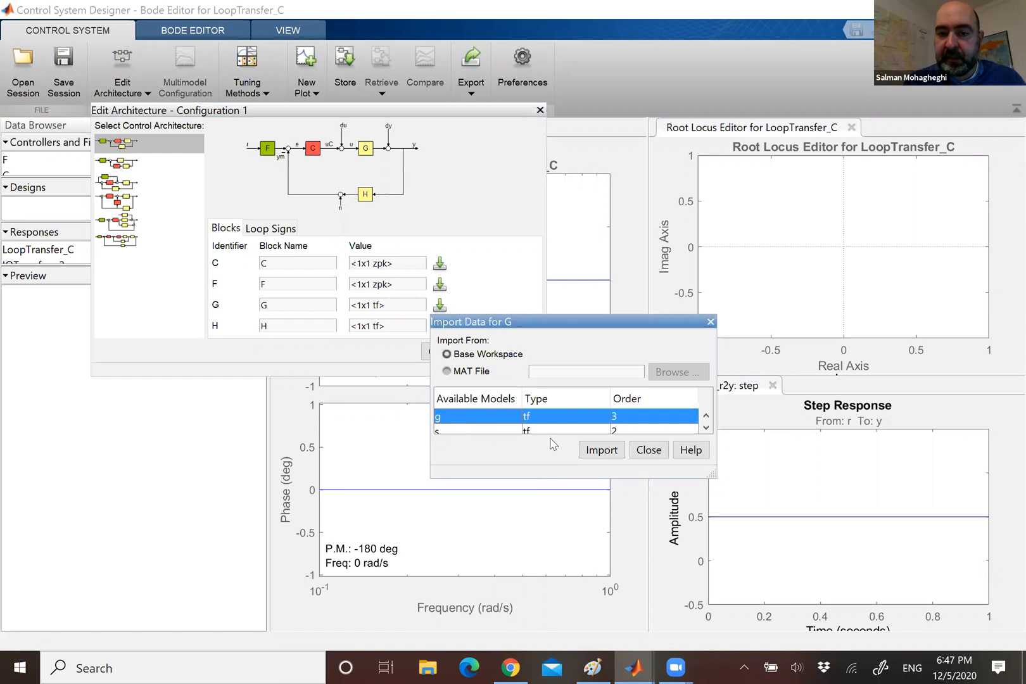
{"action": "left_click", "coordinate": [598, 451]}
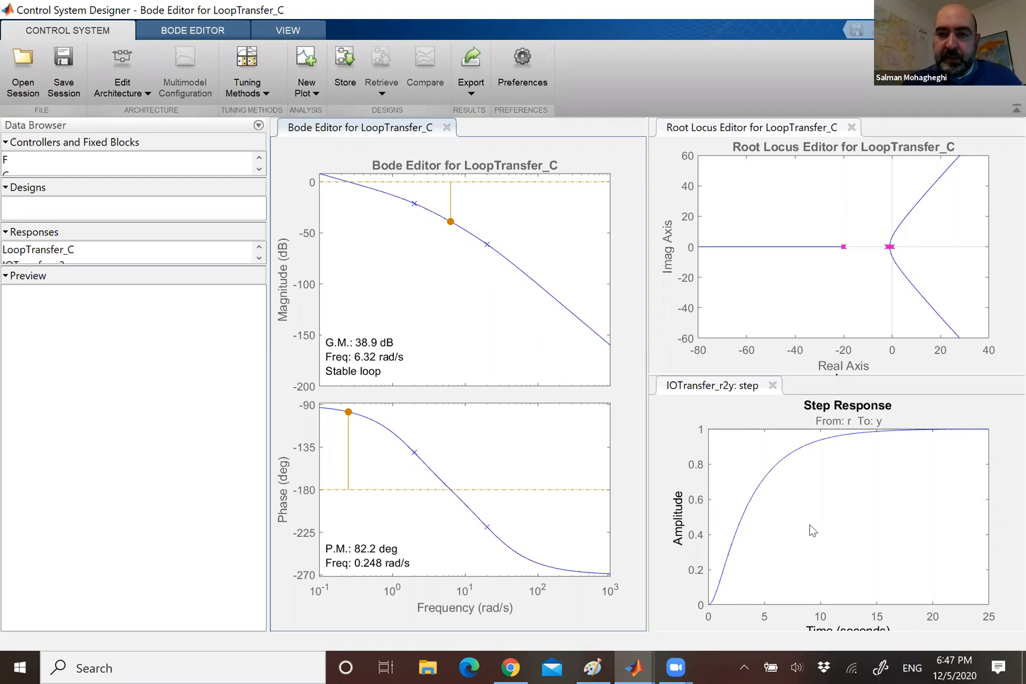
Show the Rise Time characteristic on the step response plot and inspect its marker.
{"action": "mouse_move", "coordinate": [813, 530]}
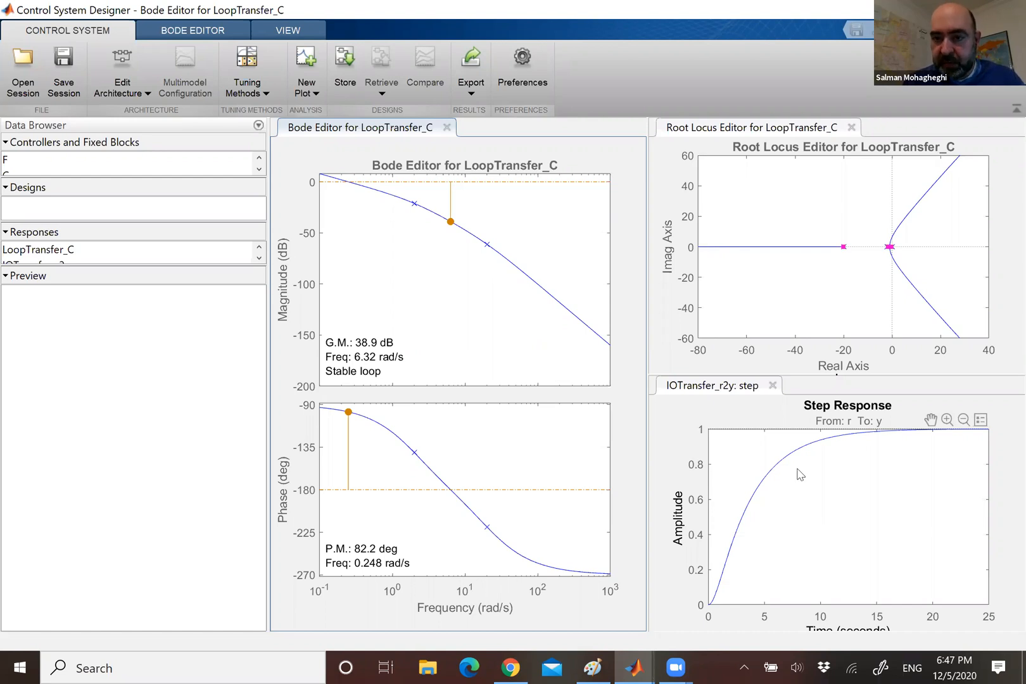
{"action": "left_click", "coordinate": [878, 483]}
{"action": "right_click", "coordinate": [878, 484]}
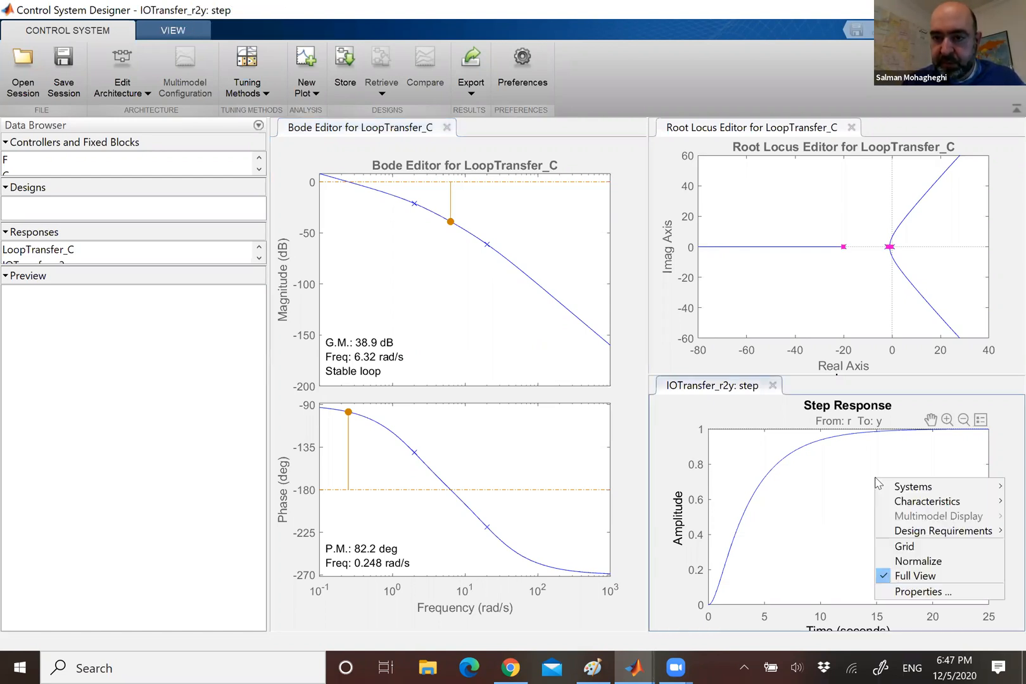
{"action": "mouse_move", "coordinate": [917, 505]}
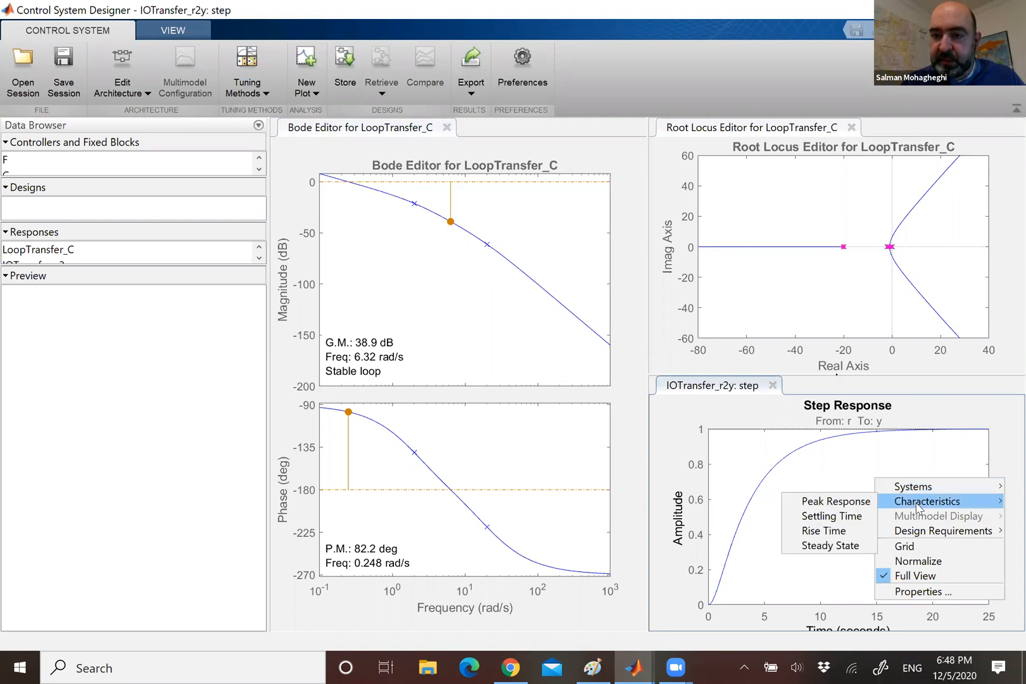
{"action": "left_click", "coordinate": [831, 534]}
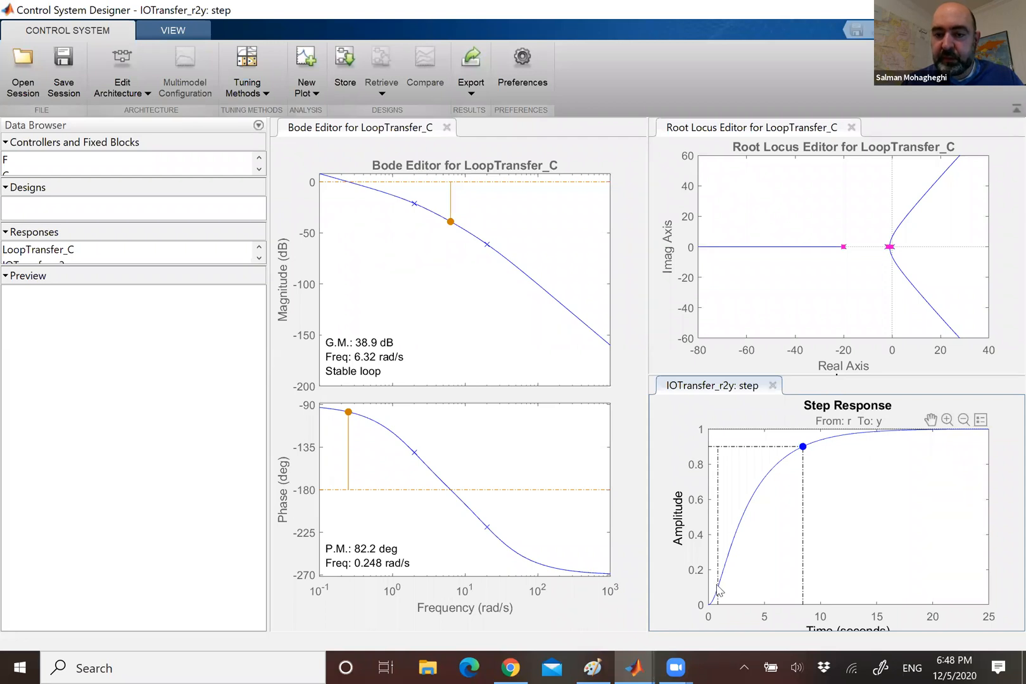
{"action": "left_click", "coordinate": [803, 447]}
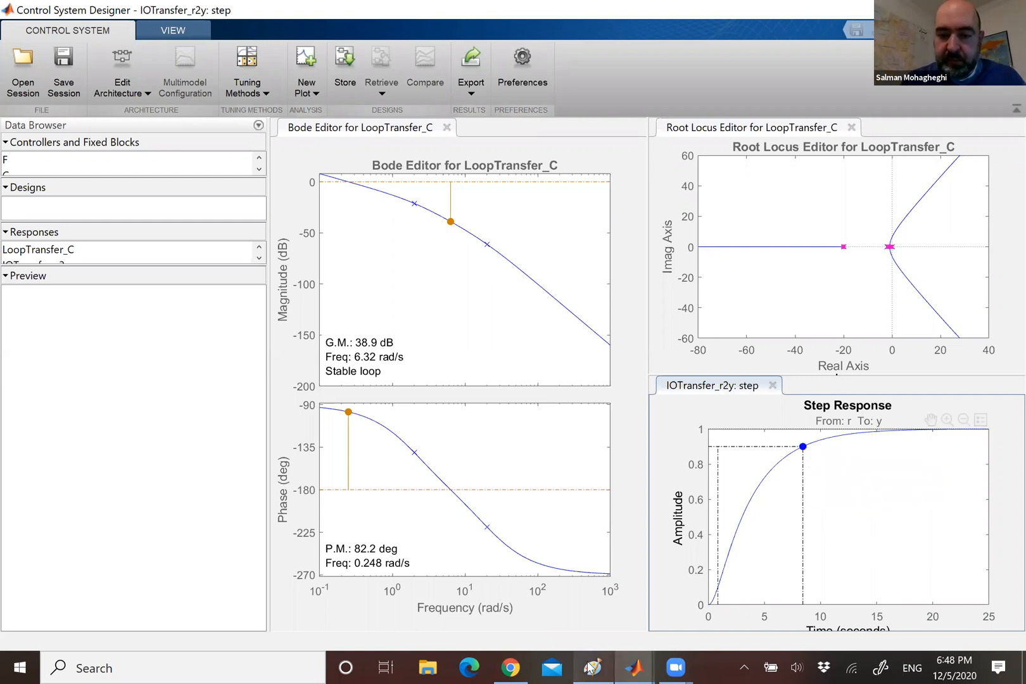
Switch to Paint, underline ωn = 2.2 rad/s in red, and handwrite θPM ~ 60° beside the phase-margin relation.
{"action": "key", "text": "alt+Tab"}
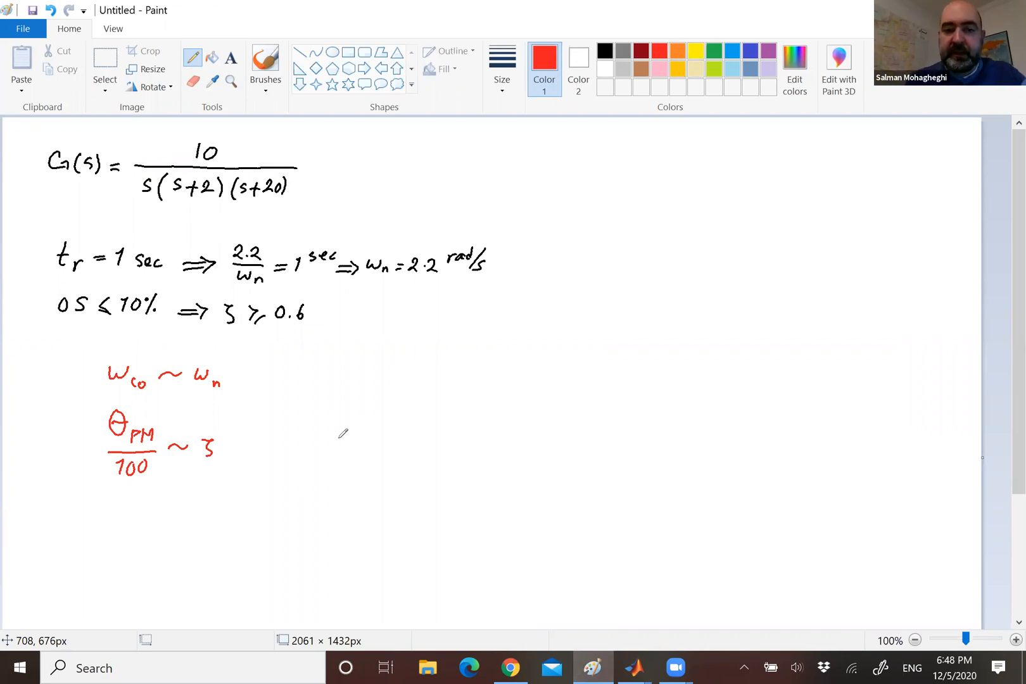
{"action": "left_click_drag", "start_coordinate": [400, 286], "coordinate": [469, 288]}
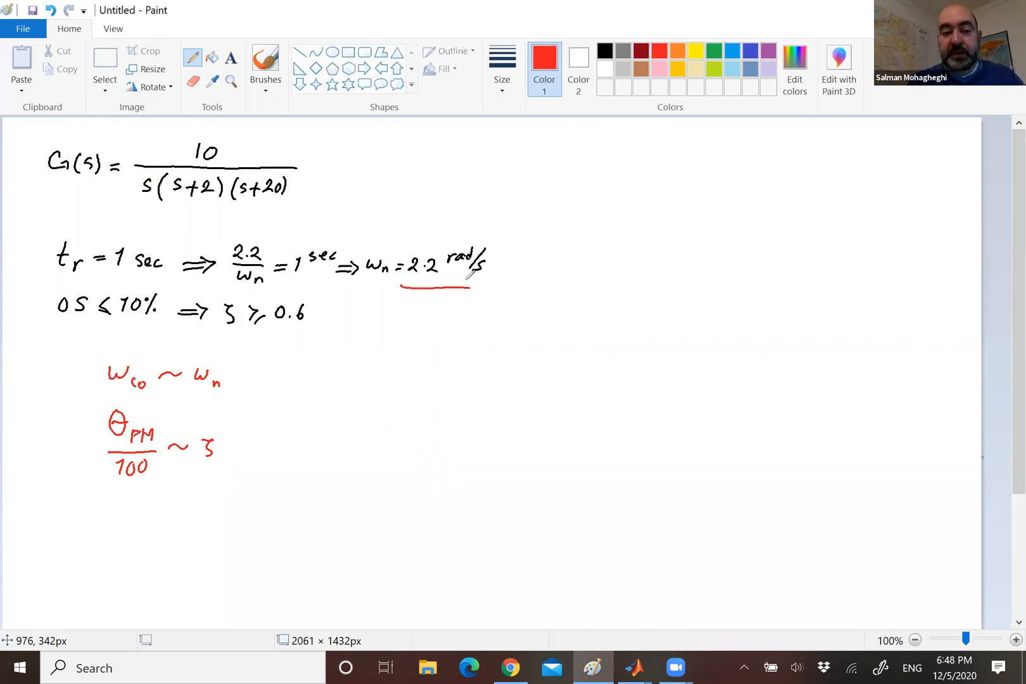
{"action": "mouse_move", "coordinate": [292, 427]}
{"action": "left_mouse_down"}
{"action": "mouse_move", "coordinate": [283, 438]}
{"action": "mouse_move", "coordinate": [295, 453]}
{"action": "mouse_move", "coordinate": [292, 426]}
{"action": "left_mouse_up"}
{"action": "mouse_move", "coordinate": [283, 440]}
{"action": "left_mouse_down"}
{"action": "mouse_move", "coordinate": [300, 440]}
{"action": "mouse_move", "coordinate": [311, 457]}
{"action": "mouse_move", "coordinate": [400, 446]}
{"action": "mouse_move", "coordinate": [417, 426]}
{"action": "left_mouse_up"}
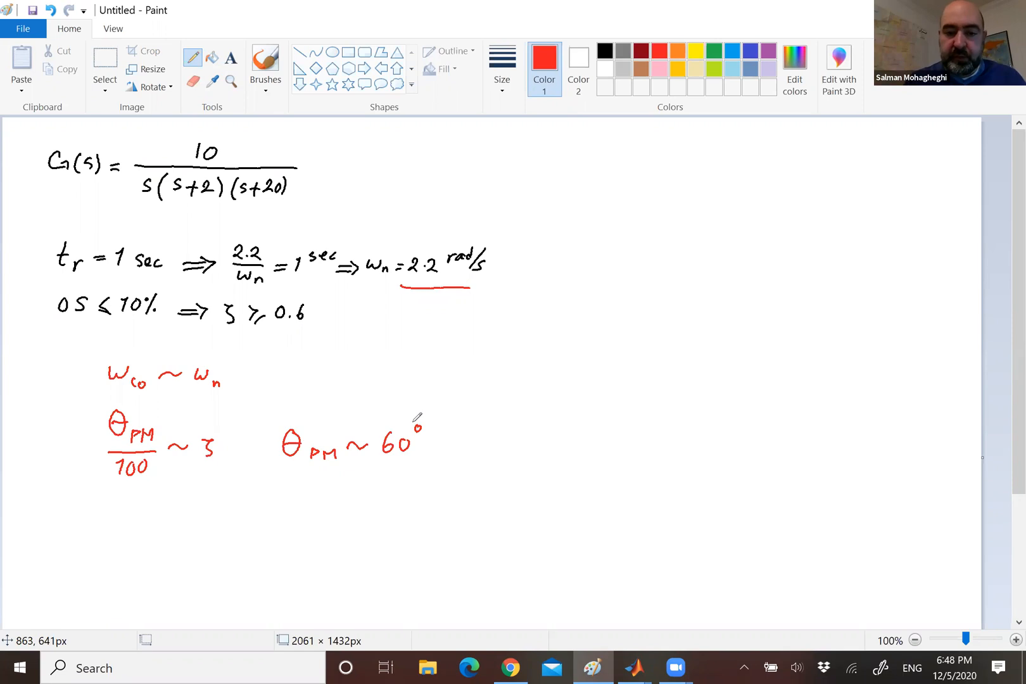
Switch back to MATLAB's Control System Designer window.
{"action": "left_click", "coordinate": [634, 665]}
{"action": "left_click", "coordinate": [694, 531]}
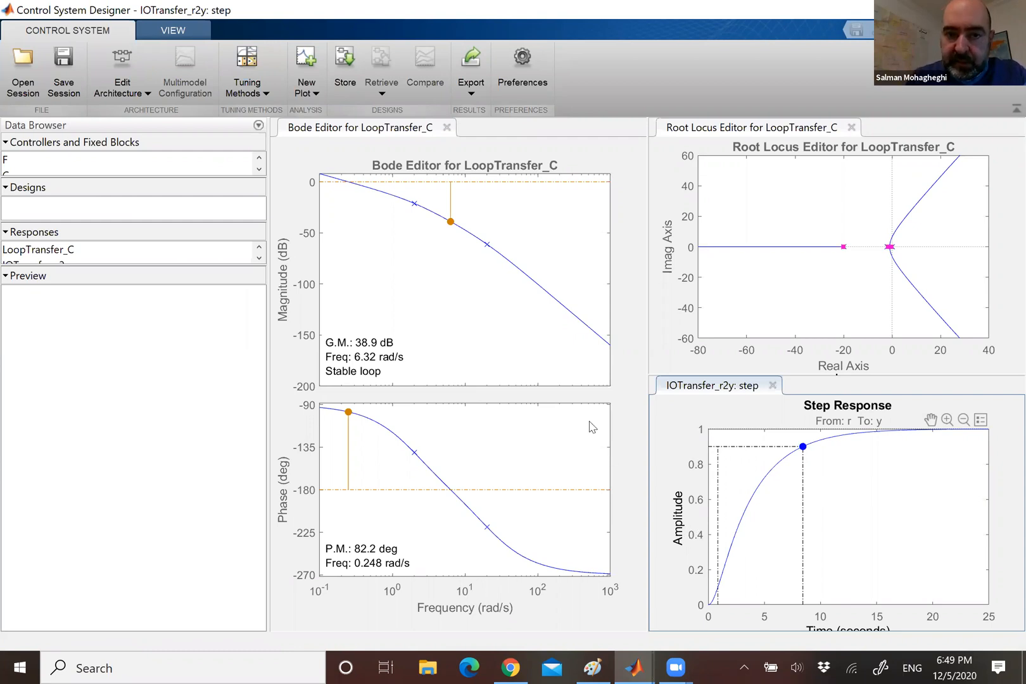
Try higher compensator gains, including about 30.7, by shifting the Bode magnitude curve of LoopTransfer_C up and down.
{"action": "left_click", "coordinate": [470, 235]}
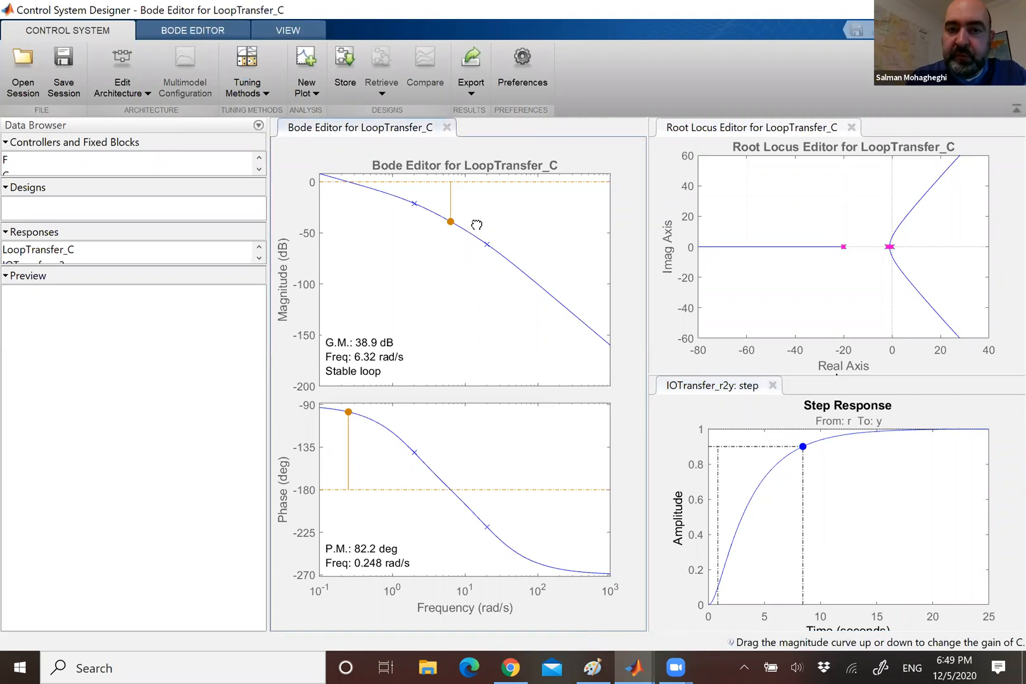
{"action": "left_click_drag", "start_coordinate": [469, 236], "coordinate": [475, 208]}
{"action": "left_click_drag", "start_coordinate": [469, 272], "coordinate": [472, 217]}
{"action": "right_click", "coordinate": [472, 218]}
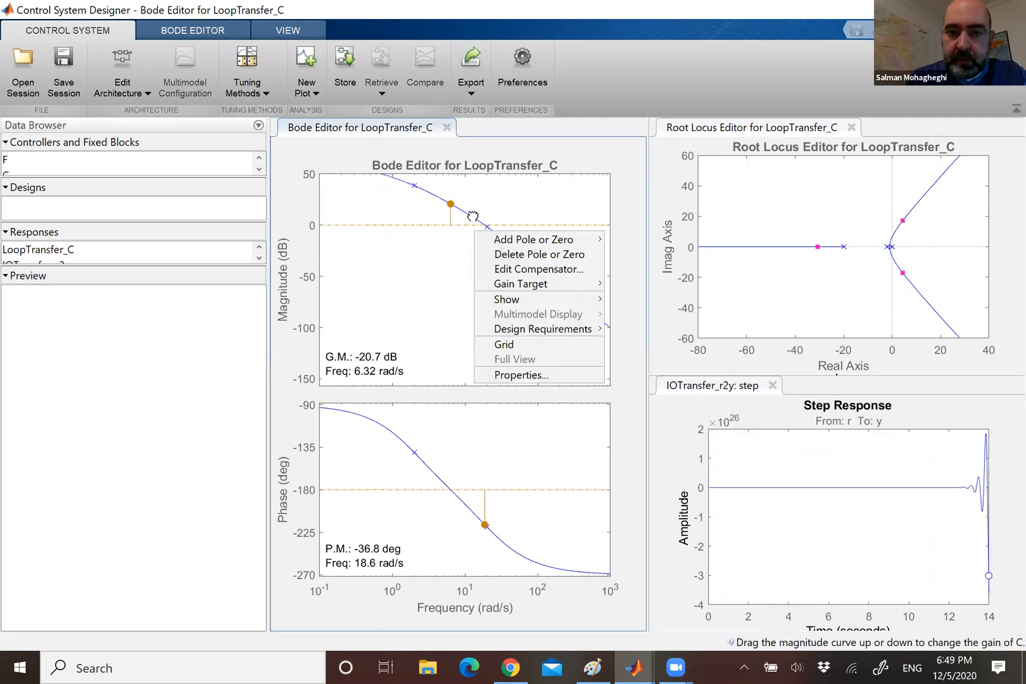
{"action": "left_click", "coordinate": [627, 194]}
{"action": "left_click_drag", "start_coordinate": [434, 250], "coordinate": [476, 285]}
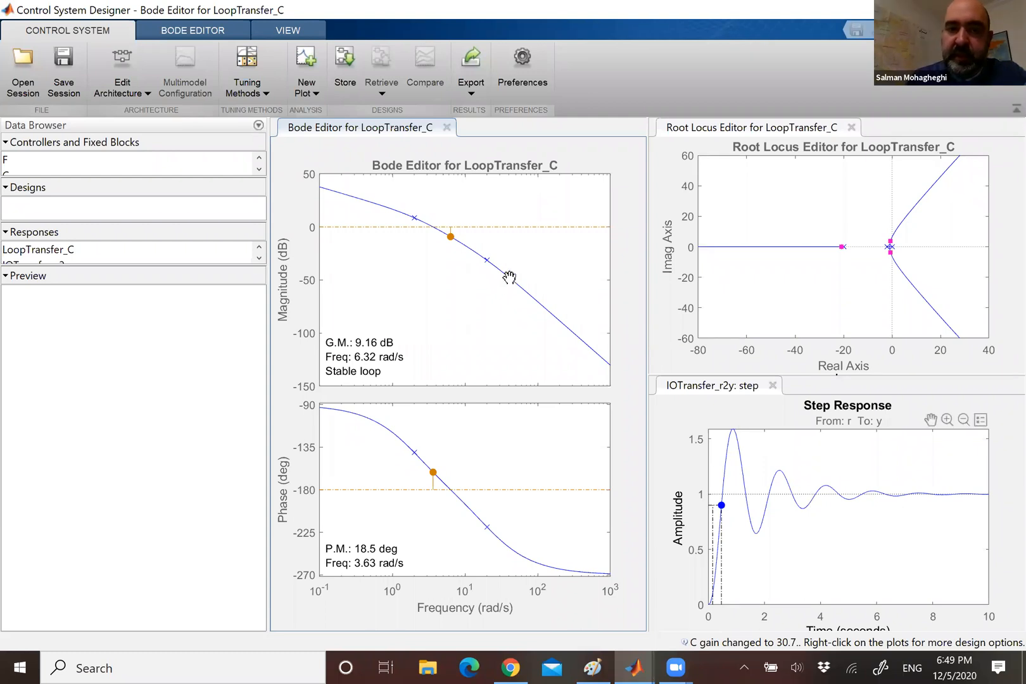
{"action": "left_click_drag", "start_coordinate": [510, 274], "coordinate": [509, 266]}
{"action": "left_click_drag", "start_coordinate": [891, 239], "coordinate": [894, 241]}
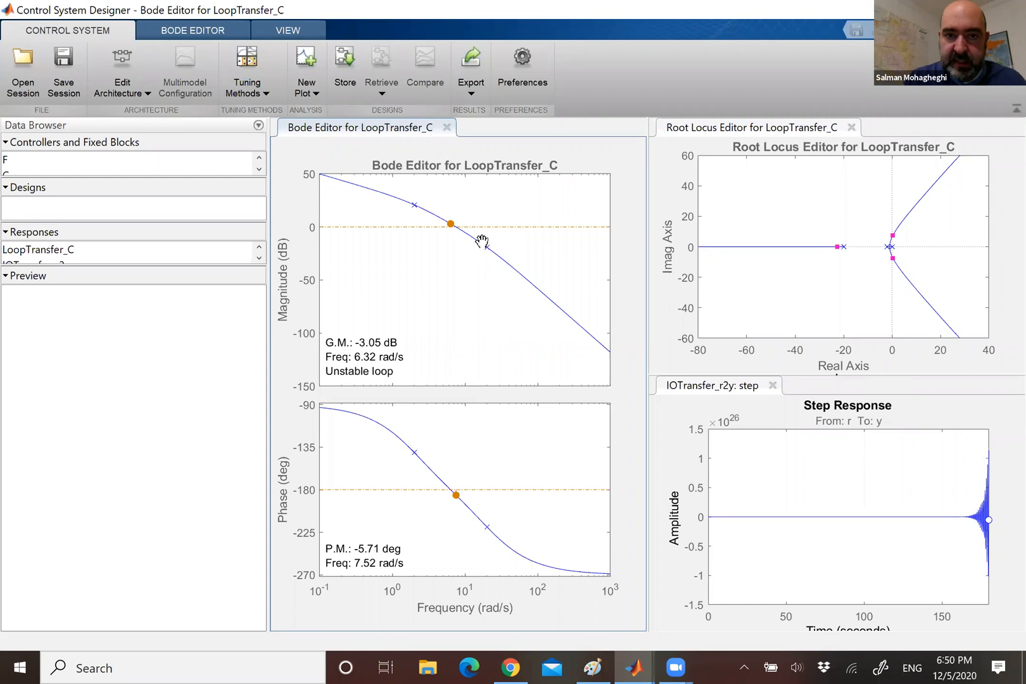
Try gains giving phase margins of about 58° and 45° by shifting the Bode magnitude curve.
{"action": "left_click_drag", "start_coordinate": [481, 243], "coordinate": [521, 278]}
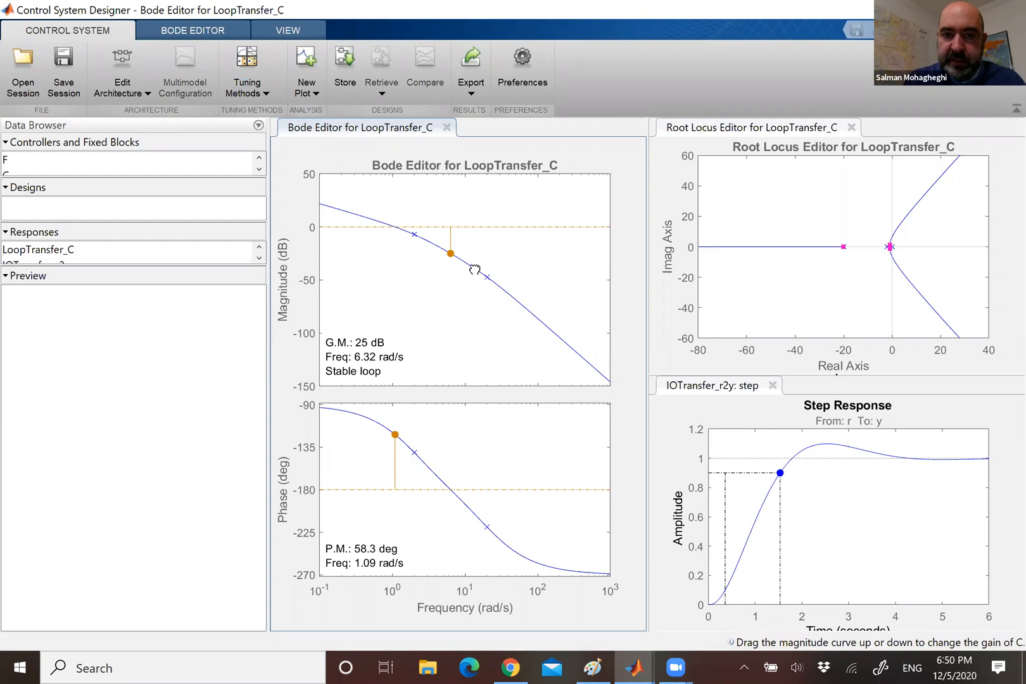
{"action": "left_click_drag", "start_coordinate": [479, 267], "coordinate": [477, 264]}
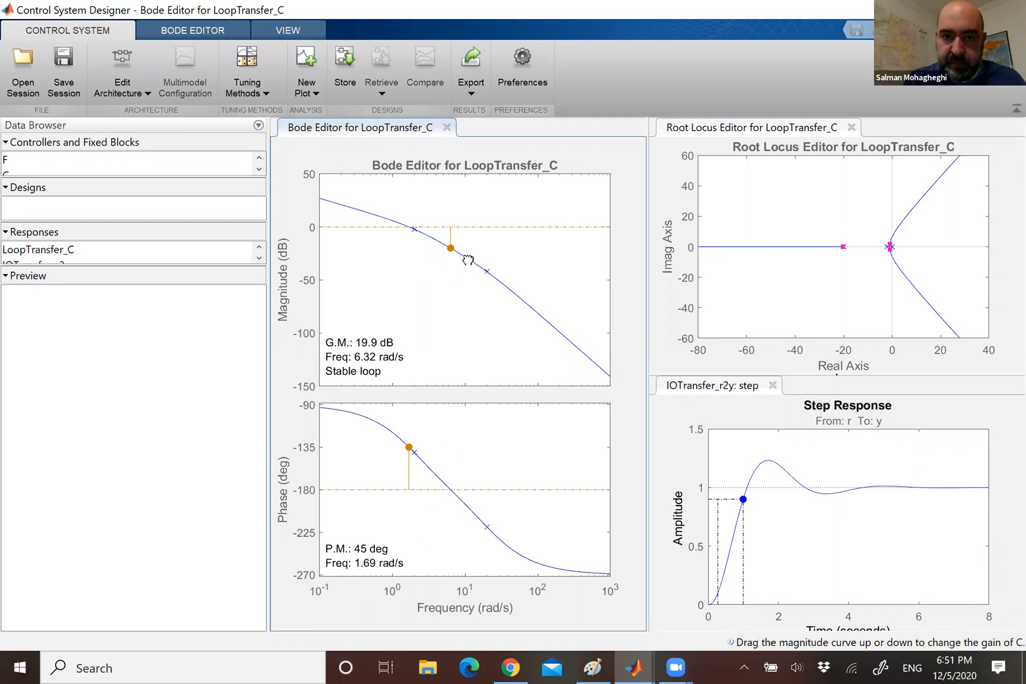
{"action": "left_click_drag", "start_coordinate": [466, 256], "coordinate": [467, 251]}
{"action": "left_click_drag", "start_coordinate": [470, 529], "coordinate": [437, 562]}
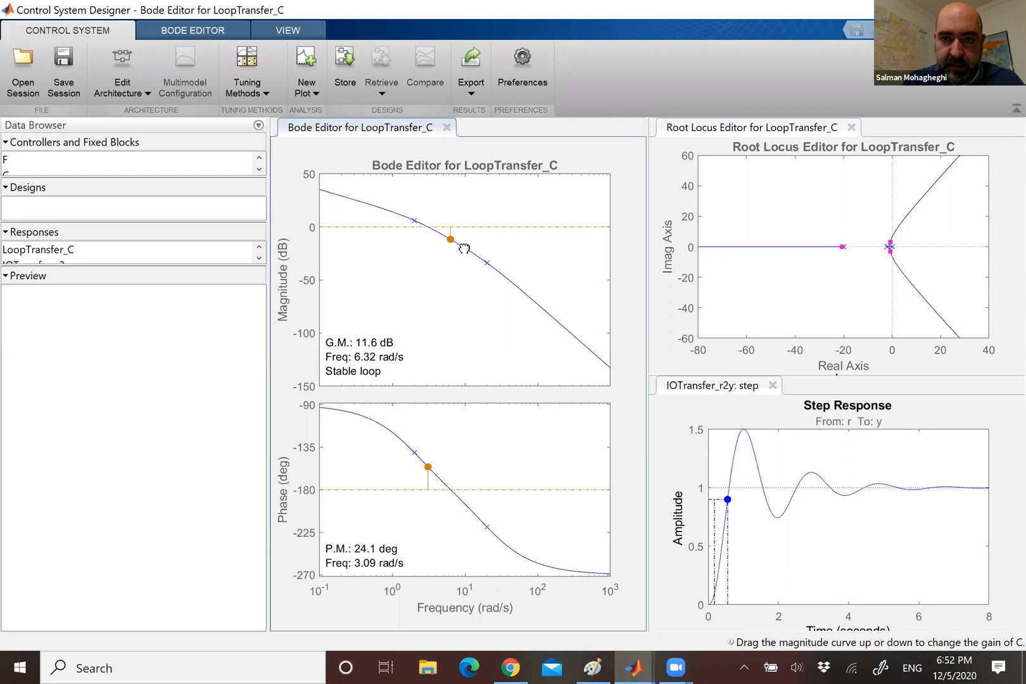
Tune the compensator gain to about 13.1 on the magnitude curve, for a crossover near 2.19 rad/s, and inspect the rise time marker.
{"action": "left_click_drag", "start_coordinate": [466, 248], "coordinate": [466, 250]}
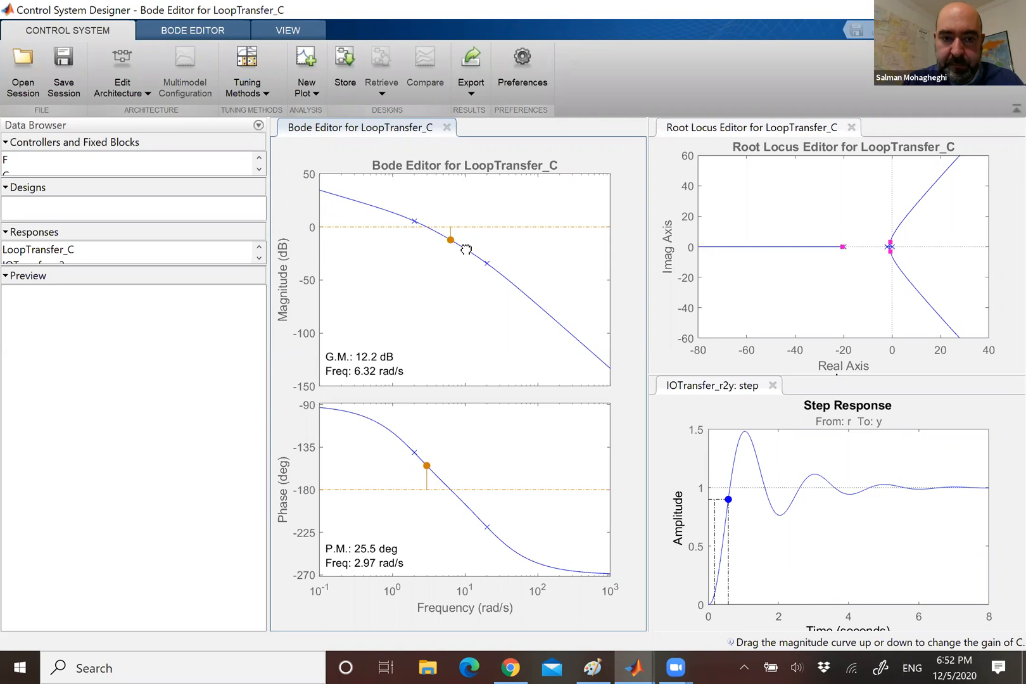
{"action": "left_click_drag", "start_coordinate": [466, 250], "coordinate": [467, 253]}
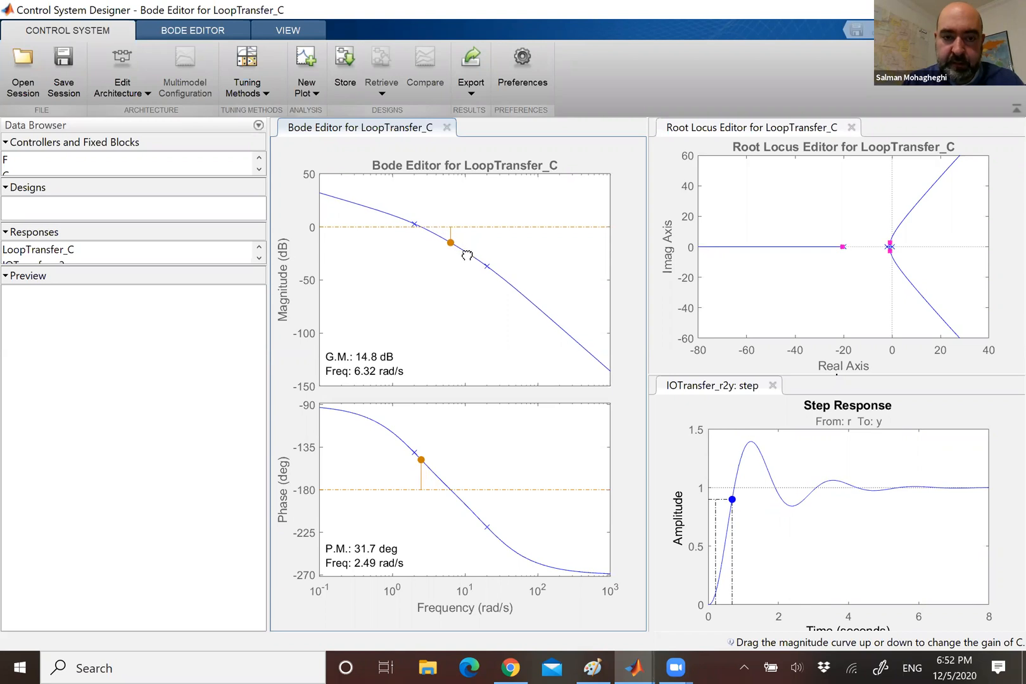
{"action": "left_click_drag", "start_coordinate": [467, 255], "coordinate": [467, 252]}
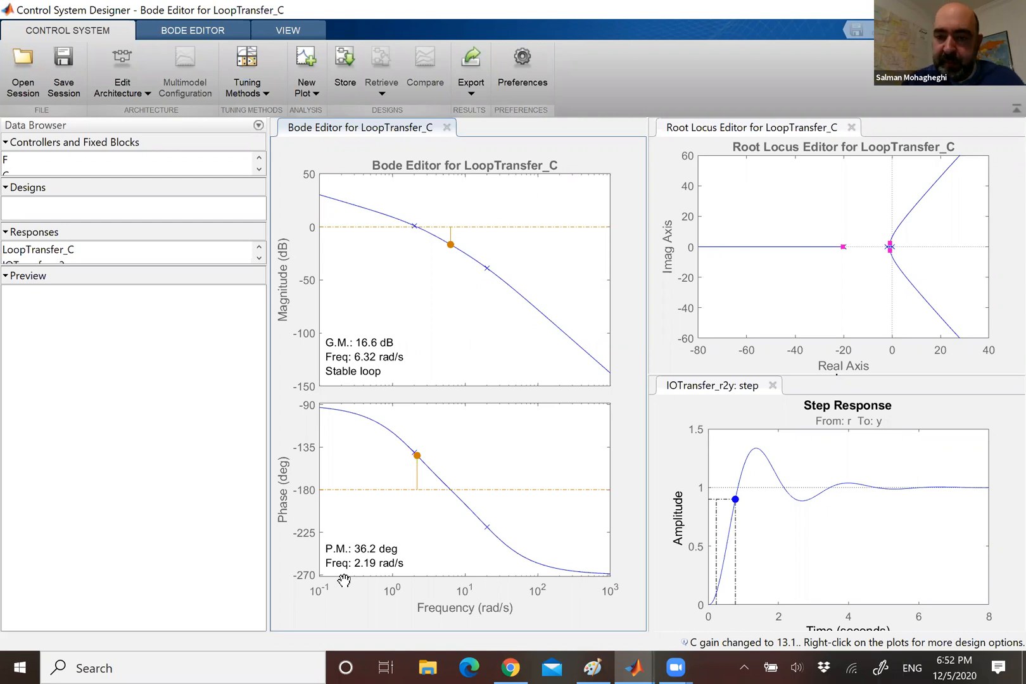
{"action": "mouse_move", "coordinate": [735, 501]}
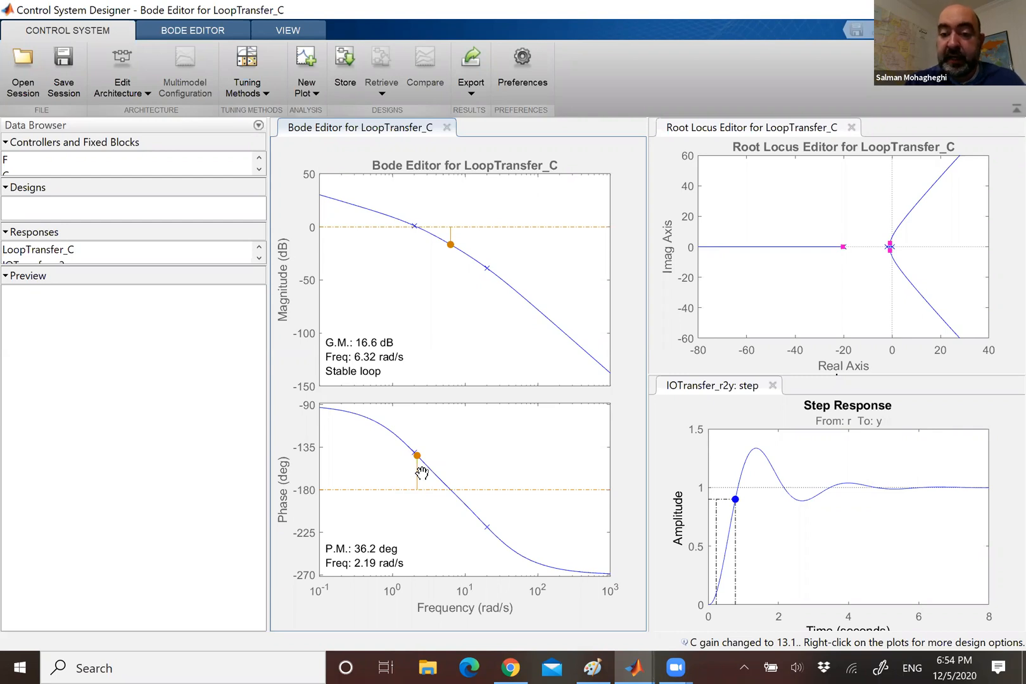
Show the Peak Response characteristic on the step response plot and inspect its marker.
{"action": "right_click", "coordinate": [837, 525]}
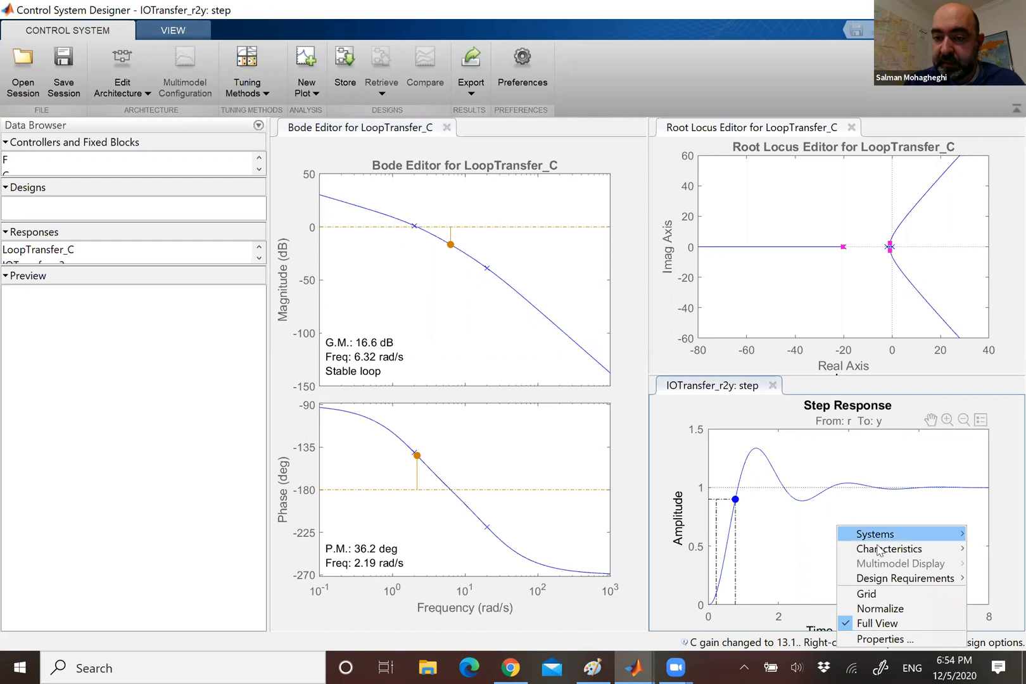
{"action": "mouse_move", "coordinate": [879, 550]}
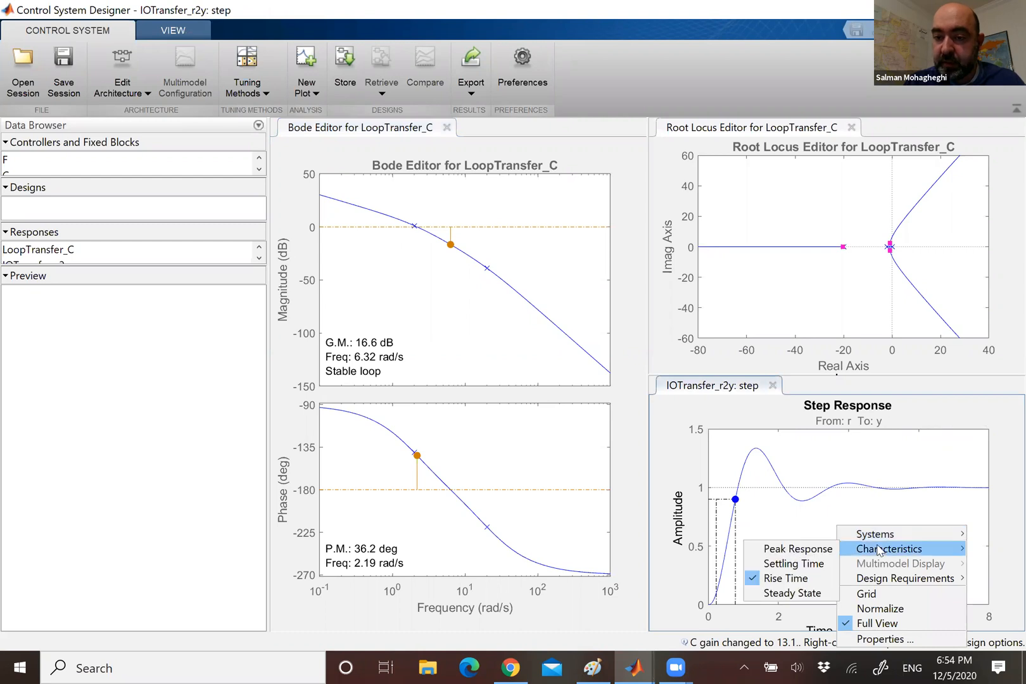
{"action": "left_click", "coordinate": [808, 550]}
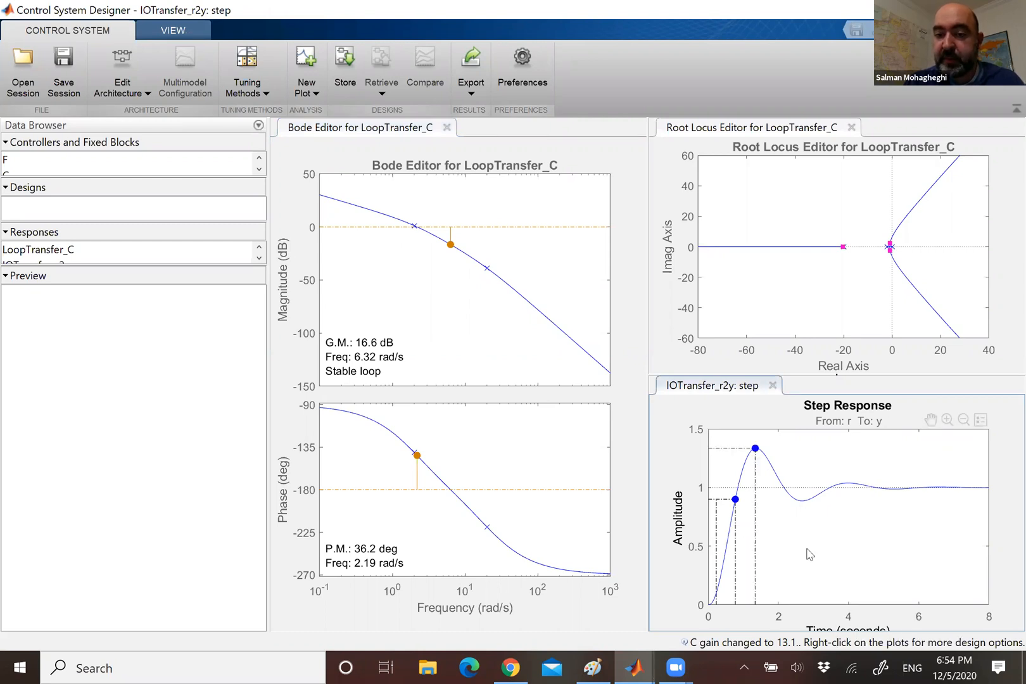
{"action": "left_click", "coordinate": [756, 449]}
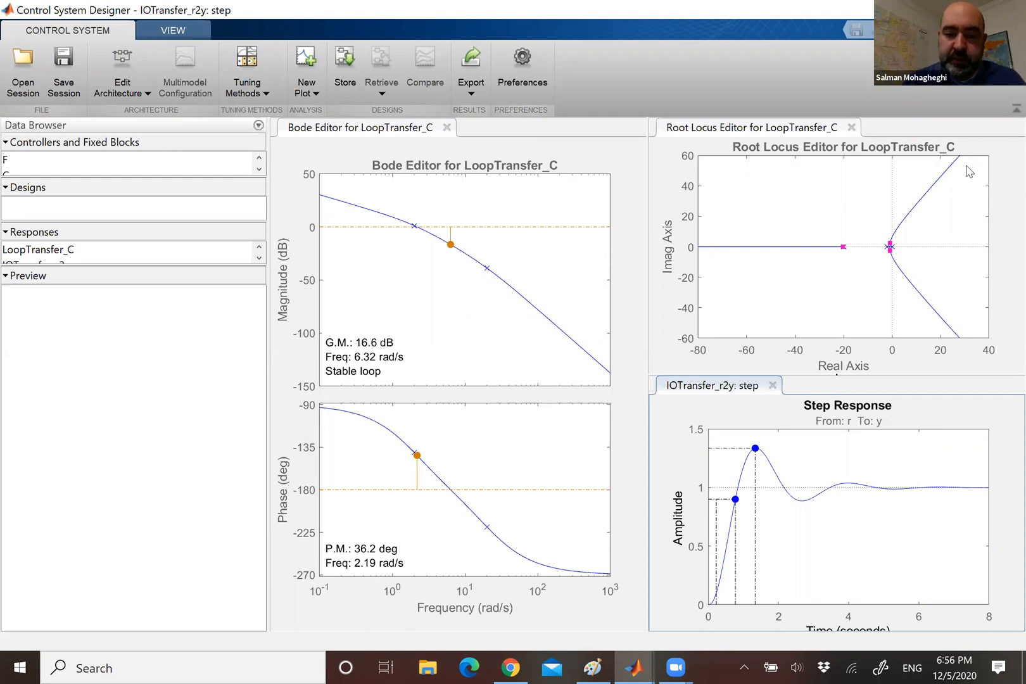
Switch to Paint and handwrite the PD controller equation C(s) = Kp + Kd s in black beside the specifications.
{"action": "left_click", "coordinate": [591, 667]}
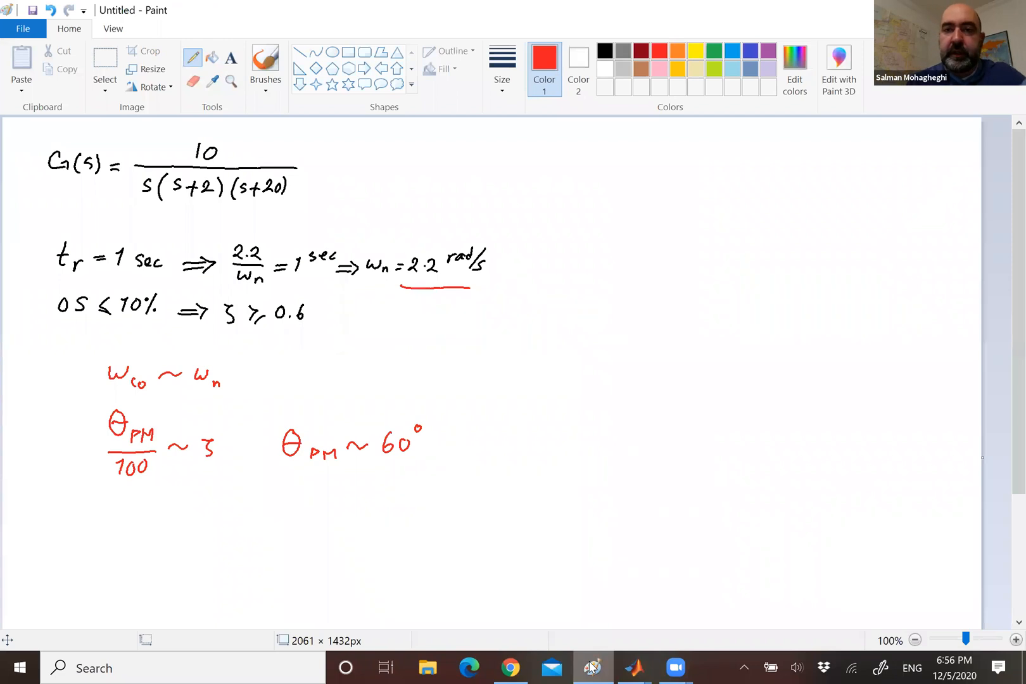
{"action": "left_click", "coordinate": [606, 51]}
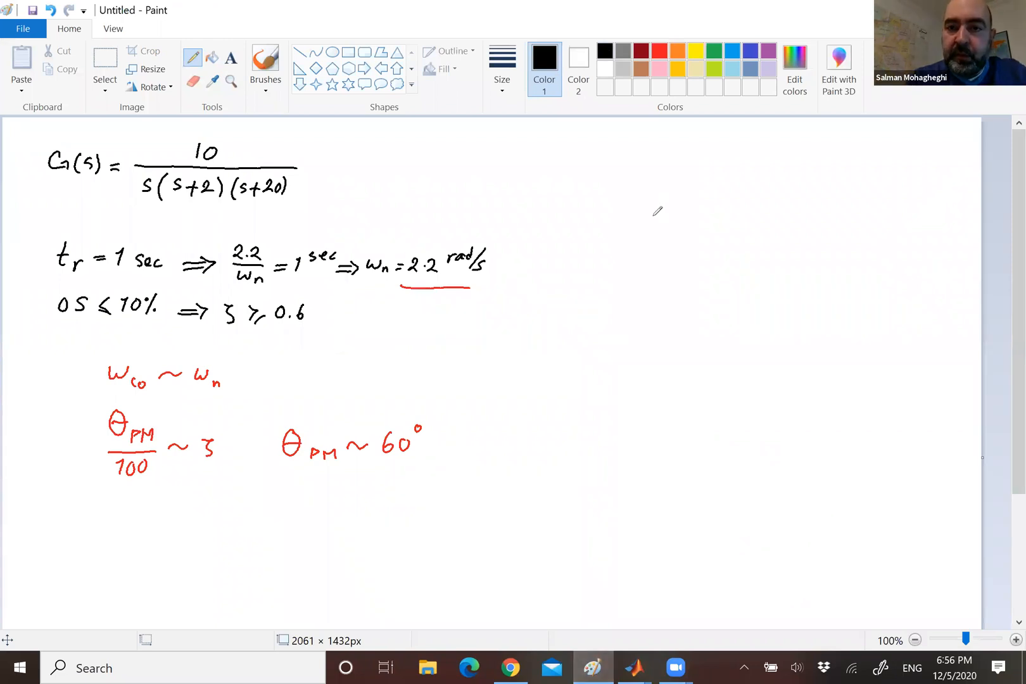
{"action": "left_click_drag", "start_coordinate": [644, 216], "coordinate": [643, 239]}
{"action": "left_click_drag", "start_coordinate": [657, 219], "coordinate": [658, 237]}
{"action": "mouse_move", "coordinate": [573, 221]}
{"action": "left_mouse_down"}
{"action": "mouse_move", "coordinate": [638, 229]}
{"action": "mouse_move", "coordinate": [627, 235]}
{"action": "mouse_move", "coordinate": [662, 250]}
{"action": "mouse_move", "coordinate": [695, 233]}
{"action": "left_mouse_up"}
{"action": "mouse_move", "coordinate": [688, 223]}
{"action": "left_mouse_down"}
{"action": "mouse_move", "coordinate": [687, 241]}
{"action": "mouse_move", "coordinate": [728, 244]}
{"action": "left_mouse_up"}
{"action": "left_click", "coordinate": [734, 232]}
{"action": "left_click_drag", "start_coordinate": [734, 229], "coordinate": [733, 246]}
{"action": "left_click_drag", "start_coordinate": [749, 227], "coordinate": [743, 238]}
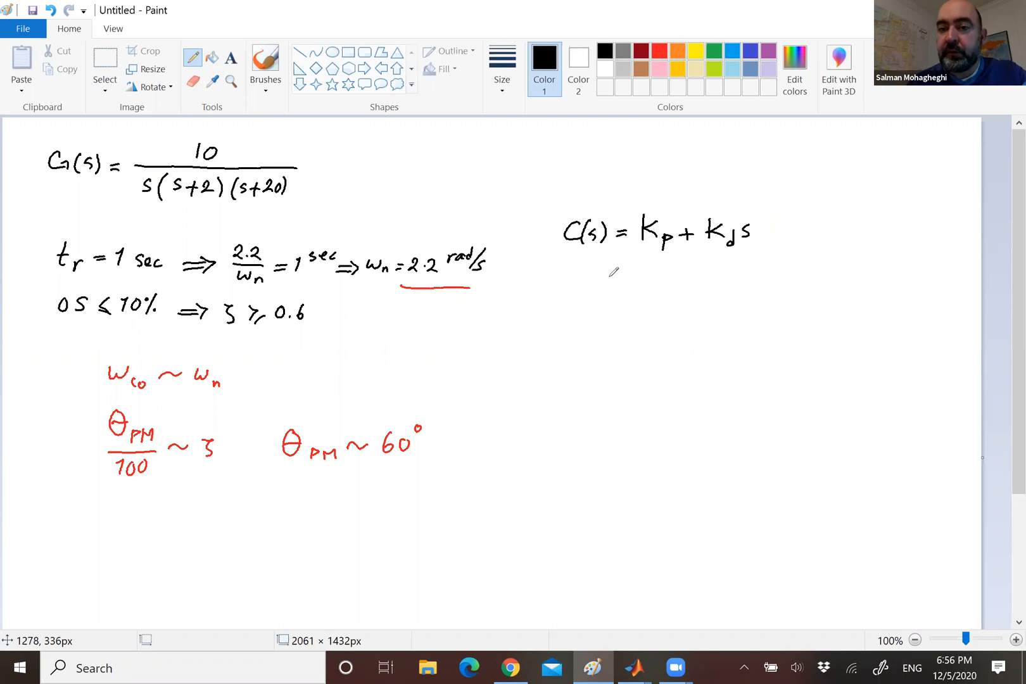
Handwrite the factored form = Kd (s + Kp/Kd) in black below the C(s) equation.
{"action": "mouse_move", "coordinate": [612, 309]}
{"action": "left_mouse_down"}
{"action": "mouse_move", "coordinate": [623, 303]}
{"action": "mouse_move", "coordinate": [659, 322]}
{"action": "mouse_move", "coordinate": [697, 306]}
{"action": "mouse_move", "coordinate": [736, 306]}
{"action": "mouse_move", "coordinate": [726, 314]}
{"action": "mouse_move", "coordinate": [769, 304]}
{"action": "left_mouse_up"}
{"action": "mouse_move", "coordinate": [773, 298]}
{"action": "left_mouse_down"}
{"action": "mouse_move", "coordinate": [773, 313]}
{"action": "mouse_move", "coordinate": [784, 313]}
{"action": "mouse_move", "coordinate": [760, 336]}
{"action": "left_mouse_up"}
{"action": "mouse_move", "coordinate": [774, 320]}
{"action": "left_mouse_down"}
{"action": "mouse_move", "coordinate": [763, 329]}
{"action": "mouse_move", "coordinate": [772, 337]}
{"action": "left_mouse_up"}
{"action": "left_click_drag", "start_coordinate": [778, 324], "coordinate": [770, 338]}
{"action": "mouse_move", "coordinate": [787, 292]}
{"action": "left_mouse_down"}
{"action": "mouse_move", "coordinate": [799, 309]}
{"action": "mouse_move", "coordinate": [792, 323]}
{"action": "left_mouse_up"}
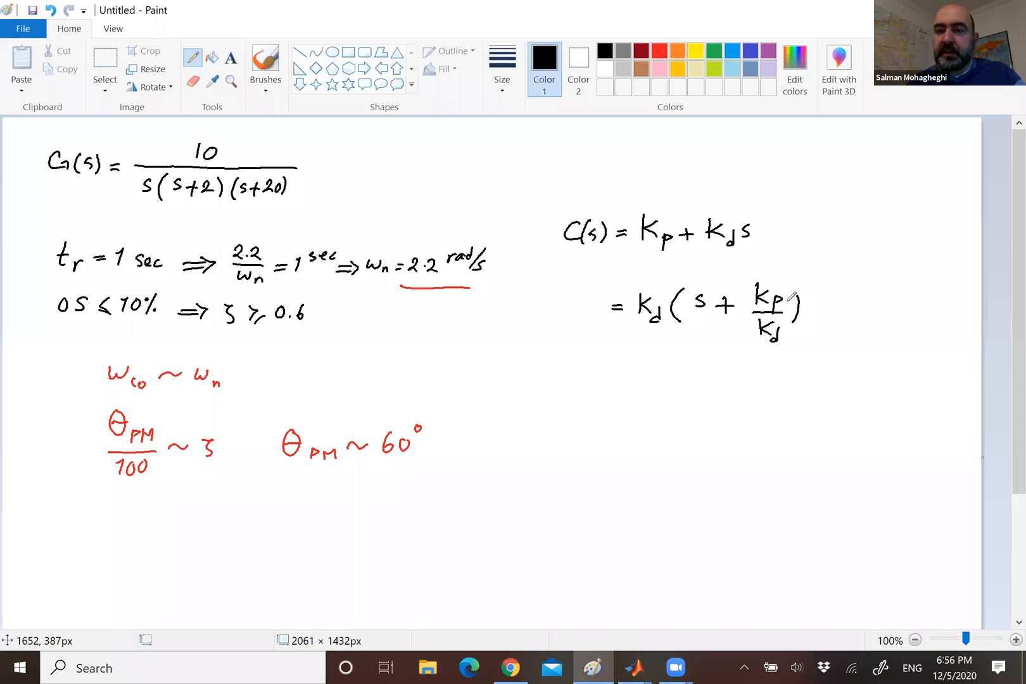
Annotate the factored form in red: brace s + Kp/Kd as "zero" and circle Kd with an arrow to "gain".
{"action": "left_click", "coordinate": [657, 44]}
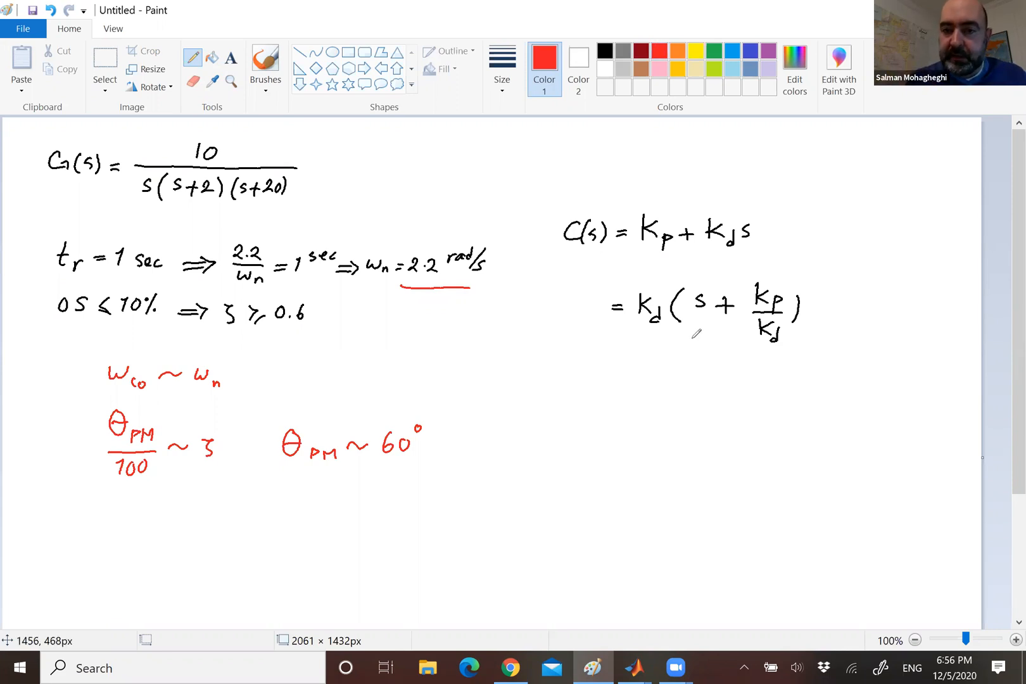
{"action": "mouse_move", "coordinate": [689, 342]}
{"action": "left_mouse_down"}
{"action": "mouse_move", "coordinate": [734, 358]}
{"action": "mouse_move", "coordinate": [728, 375]}
{"action": "mouse_move", "coordinate": [741, 384]}
{"action": "mouse_move", "coordinate": [762, 384]}
{"action": "left_mouse_up"}
{"action": "mouse_move", "coordinate": [655, 286]}
{"action": "left_mouse_down"}
{"action": "mouse_move", "coordinate": [627, 304]}
{"action": "mouse_move", "coordinate": [659, 290]}
{"action": "left_mouse_up"}
{"action": "left_click_drag", "start_coordinate": [644, 331], "coordinate": [644, 358]}
{"action": "mouse_move", "coordinate": [638, 349]}
{"action": "left_mouse_down"}
{"action": "mouse_move", "coordinate": [651, 348]}
{"action": "mouse_move", "coordinate": [622, 384]}
{"action": "mouse_move", "coordinate": [662, 370]}
{"action": "left_mouse_up"}
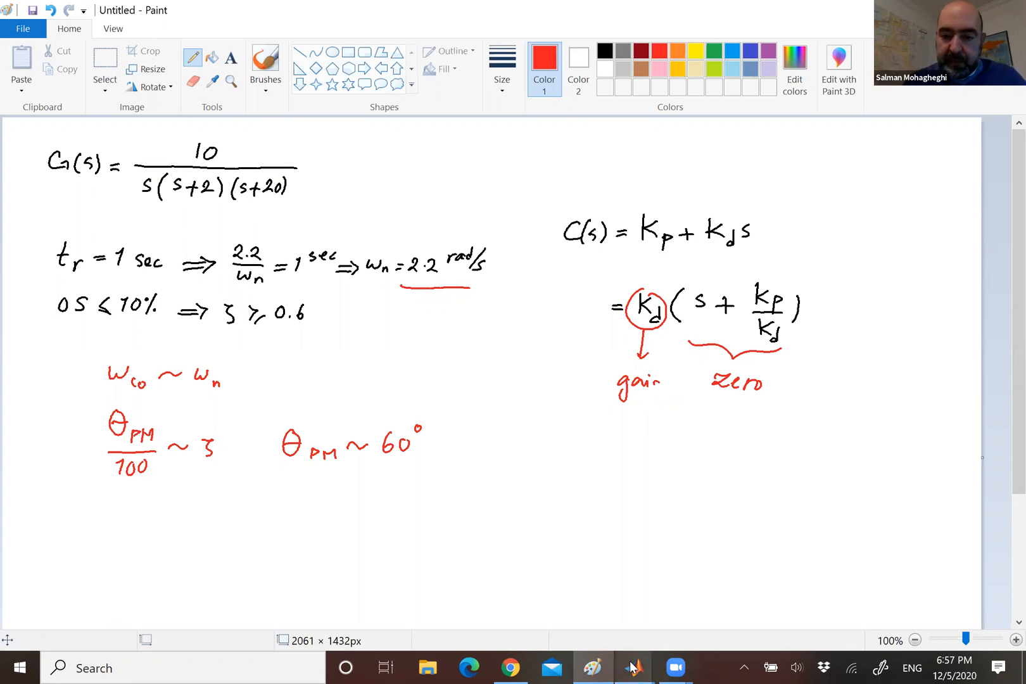
Switch to MATLAB's Control System Designer window to review the phase margin on the Bode plot.
{"action": "mouse_move", "coordinate": [631, 663]}
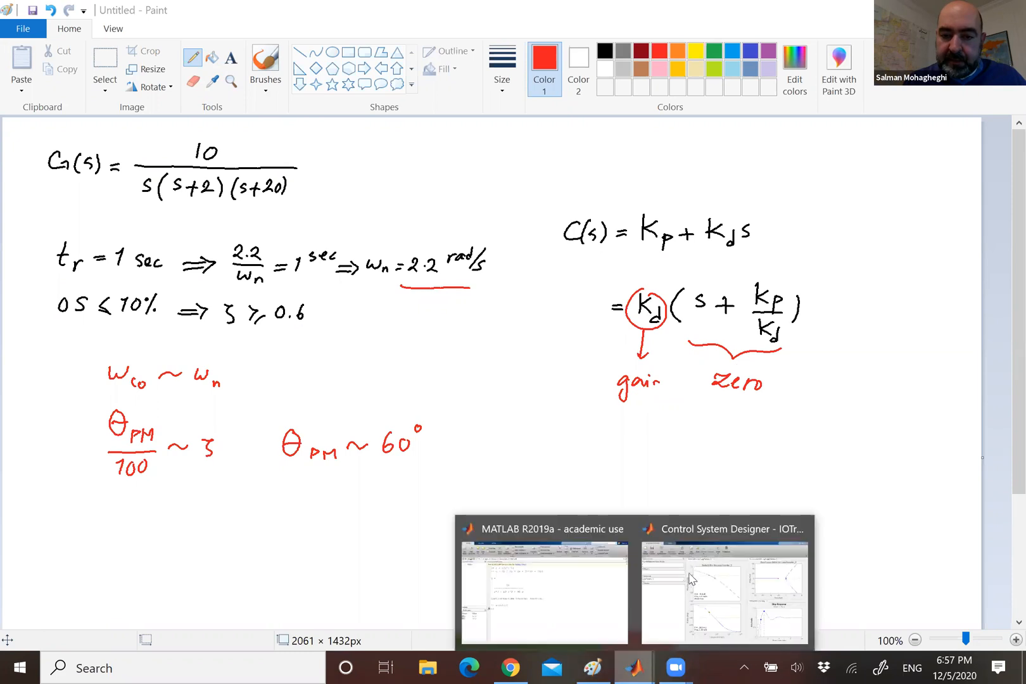
{"action": "left_click", "coordinate": [704, 532]}
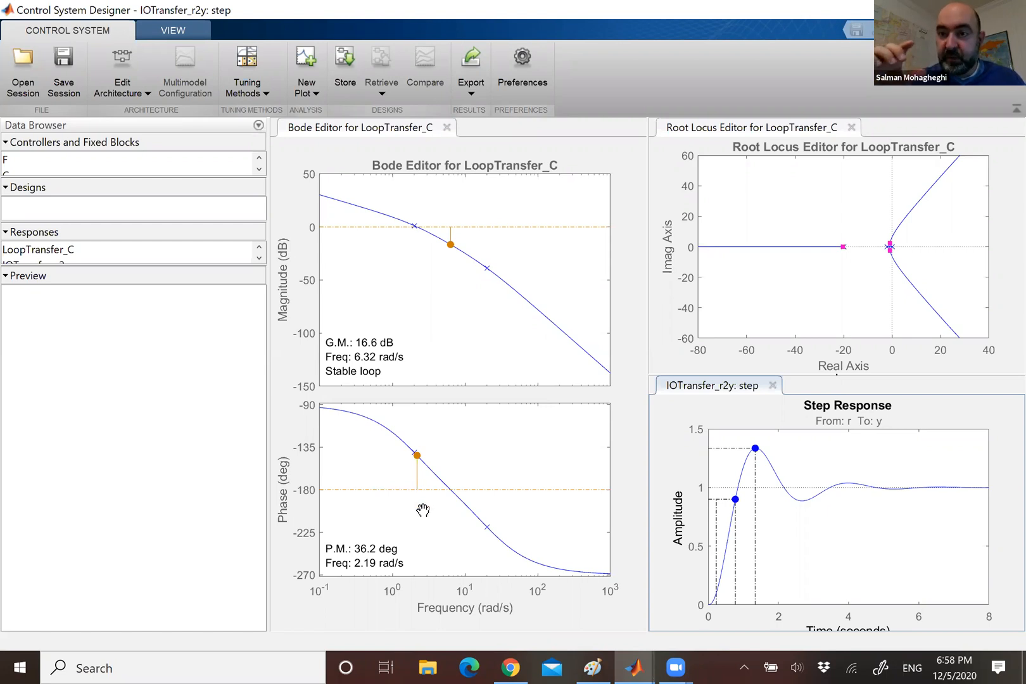
Switch to Paint and sketch in red the Bode magnitude asymptote of (s+a), with its corner at a and slope +20 dB/dec.
{"action": "left_click", "coordinate": [598, 667]}
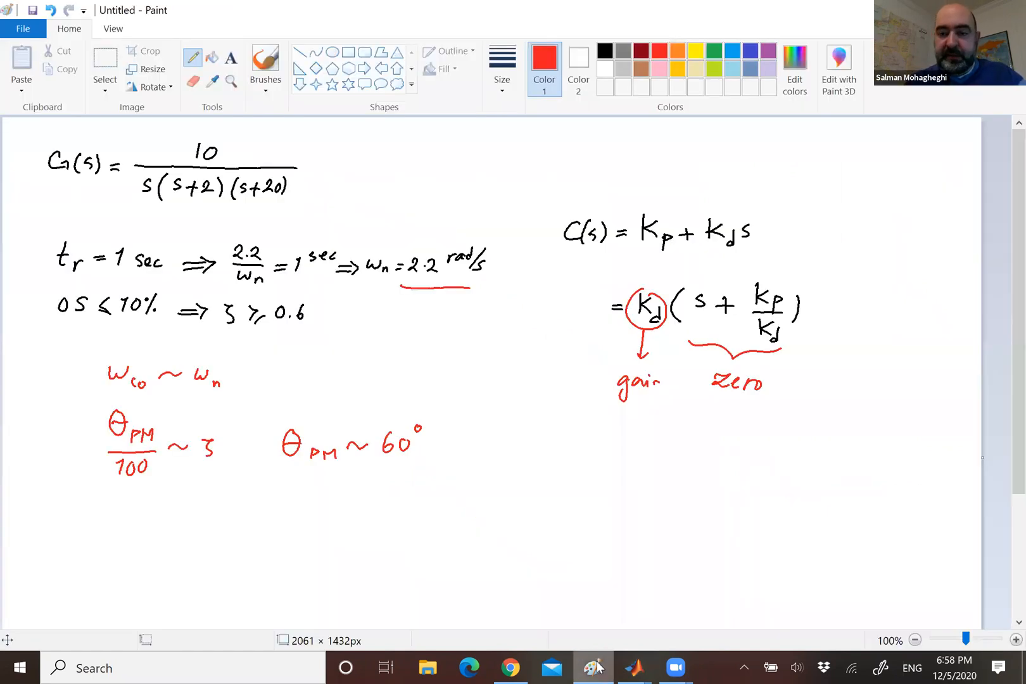
{"action": "mouse_move", "coordinate": [654, 436]}
{"action": "left_mouse_down"}
{"action": "mouse_move", "coordinate": [662, 426]}
{"action": "mouse_move", "coordinate": [654, 608]}
{"action": "left_mouse_up"}
{"action": "left_click_drag", "start_coordinate": [660, 480], "coordinate": [858, 482]}
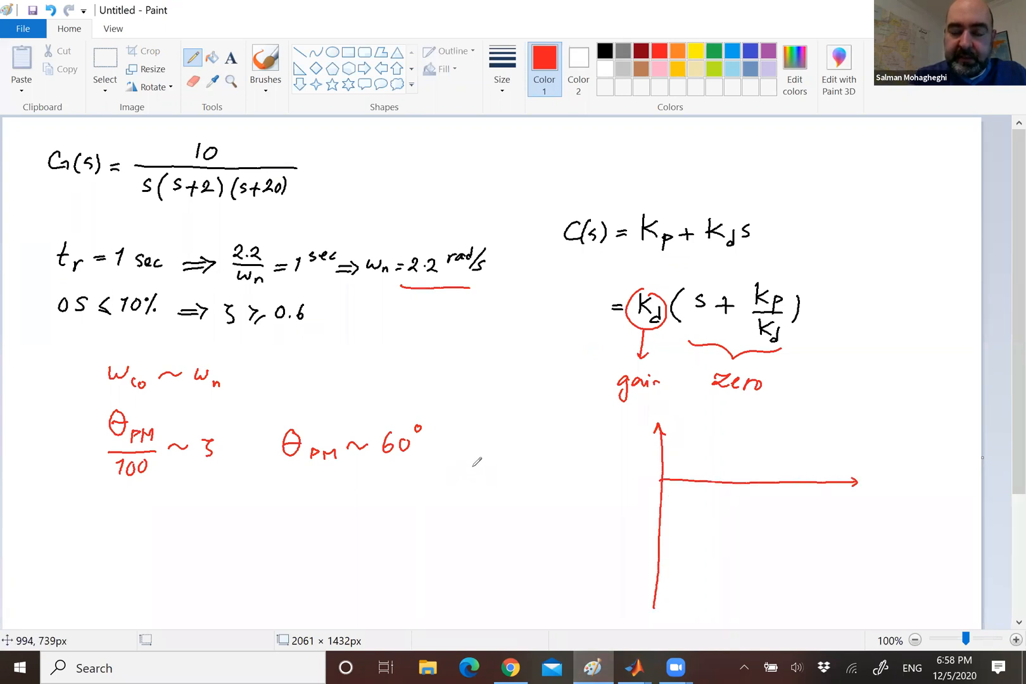
{"action": "mouse_move", "coordinate": [483, 457]}
{"action": "left_mouse_down"}
{"action": "mouse_move", "coordinate": [480, 476]}
{"action": "mouse_move", "coordinate": [514, 463]}
{"action": "mouse_move", "coordinate": [507, 474]}
{"action": "left_mouse_up"}
{"action": "left_click_drag", "start_coordinate": [529, 463], "coordinate": [532, 473]}
{"action": "left_click_drag", "start_coordinate": [538, 454], "coordinate": [541, 474]}
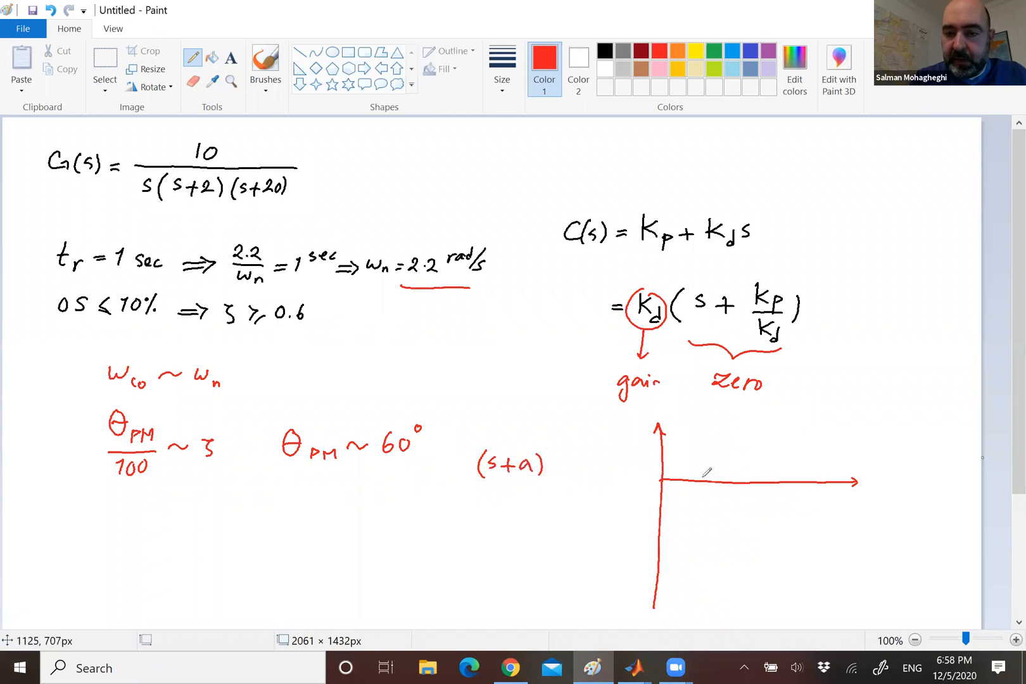
{"action": "left_click_drag", "start_coordinate": [716, 479], "coordinate": [721, 491]}
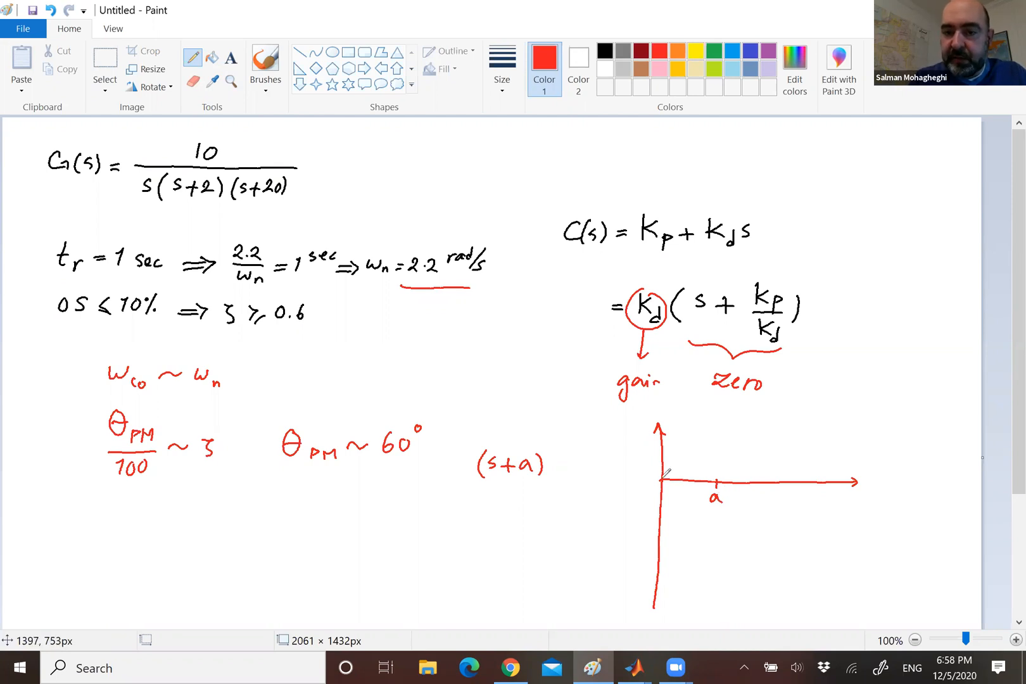
{"action": "mouse_move", "coordinate": [695, 479]}
{"action": "left_mouse_down"}
{"action": "mouse_move", "coordinate": [717, 477]}
{"action": "mouse_move", "coordinate": [794, 406]}
{"action": "mouse_move", "coordinate": [778, 436]}
{"action": "mouse_move", "coordinate": [802, 447]}
{"action": "mouse_move", "coordinate": [793, 451]}
{"action": "mouse_move", "coordinate": [847, 447]}
{"action": "mouse_move", "coordinate": [871, 433]}
{"action": "mouse_move", "coordinate": [903, 446]}
{"action": "mouse_move", "coordinate": [897, 437]}
{"action": "left_mouse_up"}
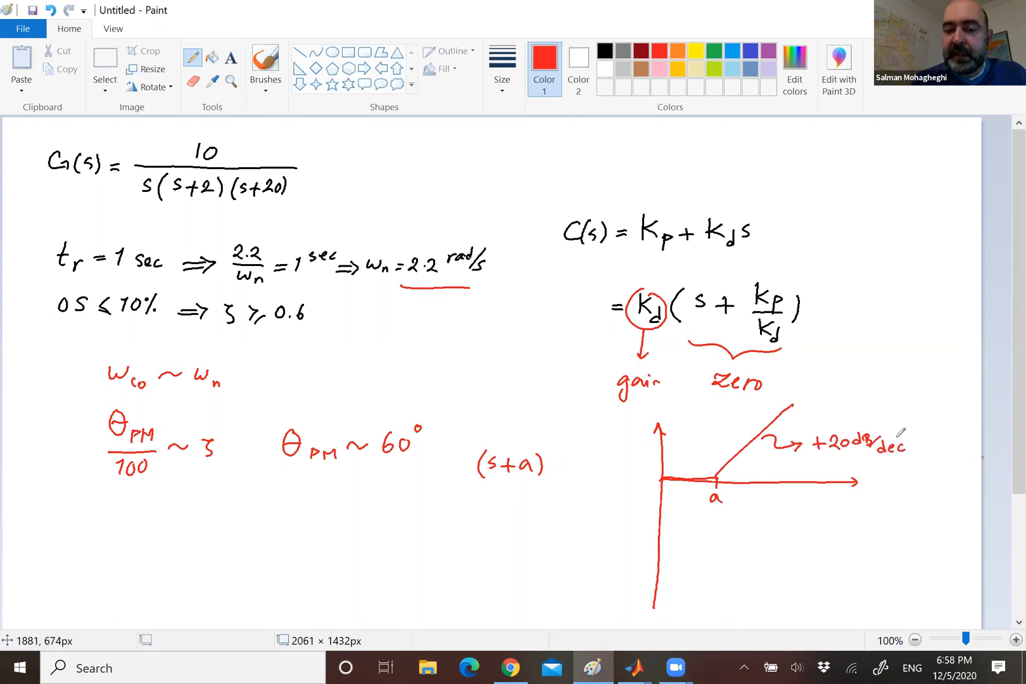
Draw a horizontal phase axis in red below the magnitude sketch and mark 0.1a and 10a on it.
{"action": "left_click_drag", "start_coordinate": [662, 556], "coordinate": [872, 555]}
{"action": "left_click_drag", "start_coordinate": [860, 550], "coordinate": [872, 555]}
{"action": "left_click_drag", "start_coordinate": [872, 554], "coordinate": [862, 559]}
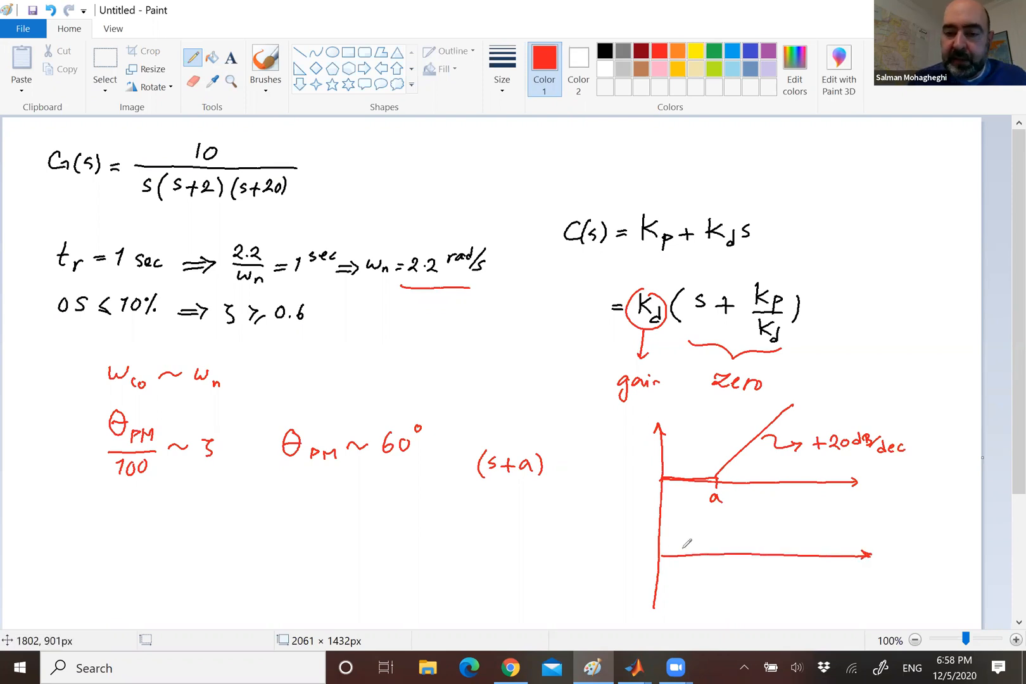
{"action": "mouse_move", "coordinate": [687, 551]}
{"action": "left_mouse_down"}
{"action": "mouse_move", "coordinate": [679, 571]}
{"action": "mouse_move", "coordinate": [703, 577]}
{"action": "left_mouse_up"}
{"action": "left_click", "coordinate": [684, 577]}
{"action": "mouse_move", "coordinate": [782, 550]}
{"action": "left_mouse_down"}
{"action": "mouse_move", "coordinate": [779, 577]}
{"action": "mouse_move", "coordinate": [784, 569]}
{"action": "left_mouse_up"}
{"action": "left_click_drag", "start_coordinate": [802, 572], "coordinate": [803, 577]}
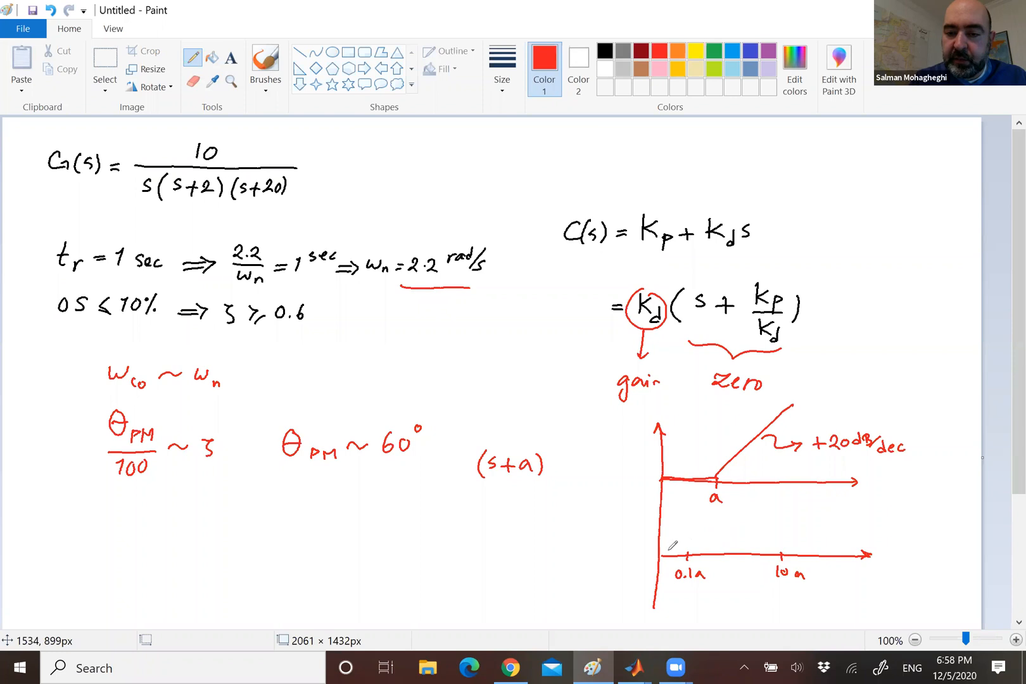
Draw the zero's phase asymptote, flat to 0.1a, rising to 10a and flat beyond, and label its slope +45°/dec.
{"action": "mouse_move", "coordinate": [662, 554]}
{"action": "left_mouse_down"}
{"action": "mouse_move", "coordinate": [688, 556]}
{"action": "mouse_move", "coordinate": [778, 515]}
{"action": "left_mouse_up"}
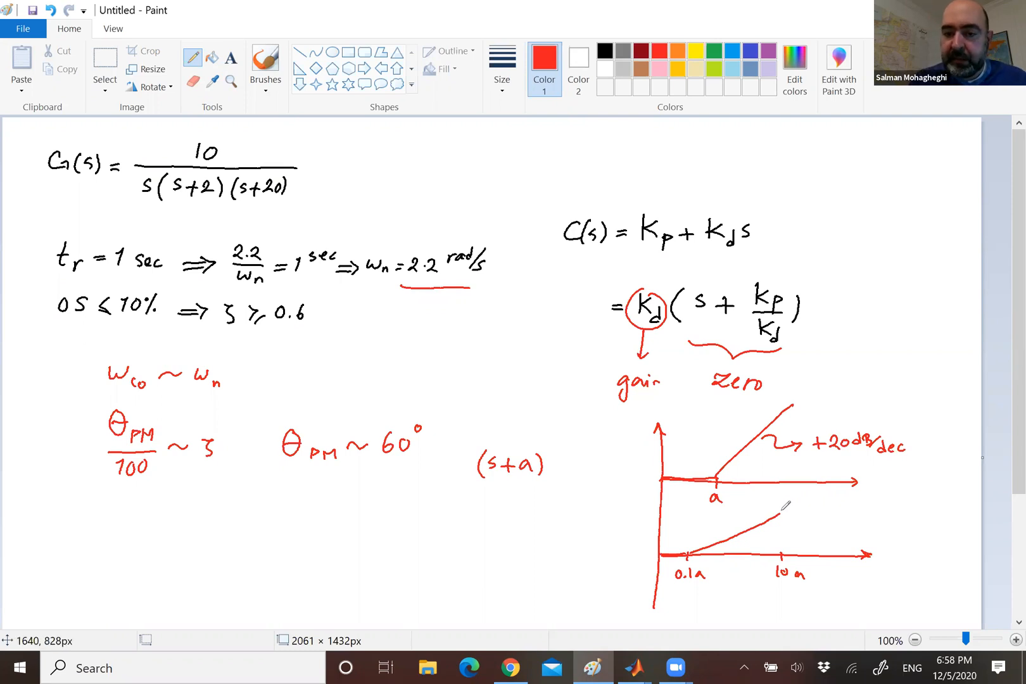
{"action": "left_click_drag", "start_coordinate": [780, 515], "coordinate": [851, 514]}
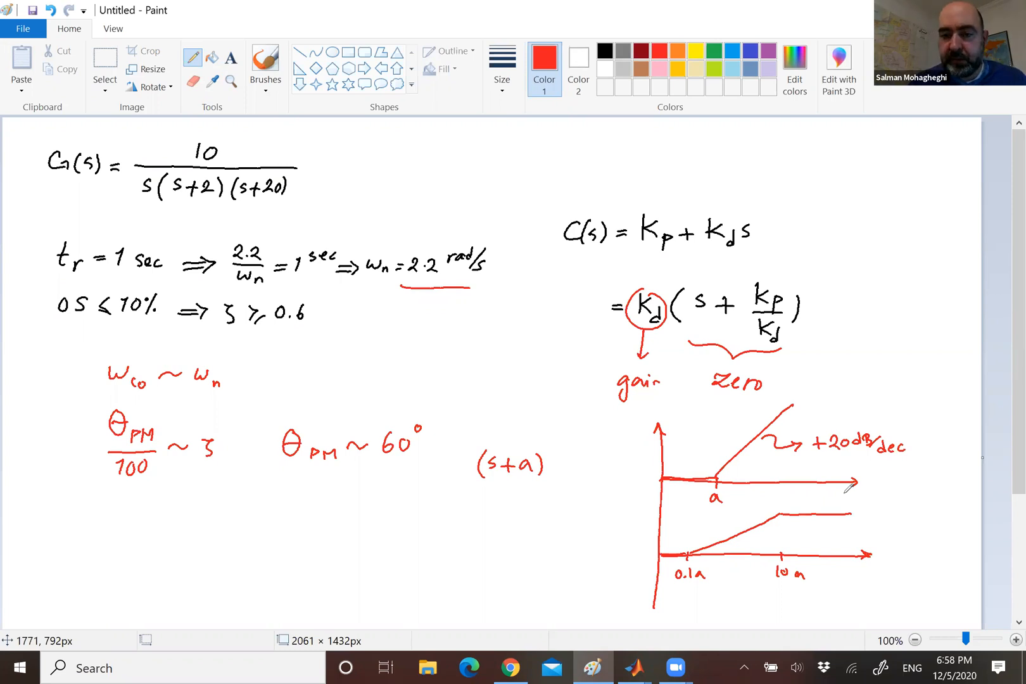
{"action": "mouse_move", "coordinate": [768, 516]}
{"action": "left_mouse_down"}
{"action": "mouse_move", "coordinate": [797, 535]}
{"action": "mouse_move", "coordinate": [860, 520]}
{"action": "mouse_move", "coordinate": [864, 539]}
{"action": "mouse_move", "coordinate": [867, 530]}
{"action": "left_mouse_up"}
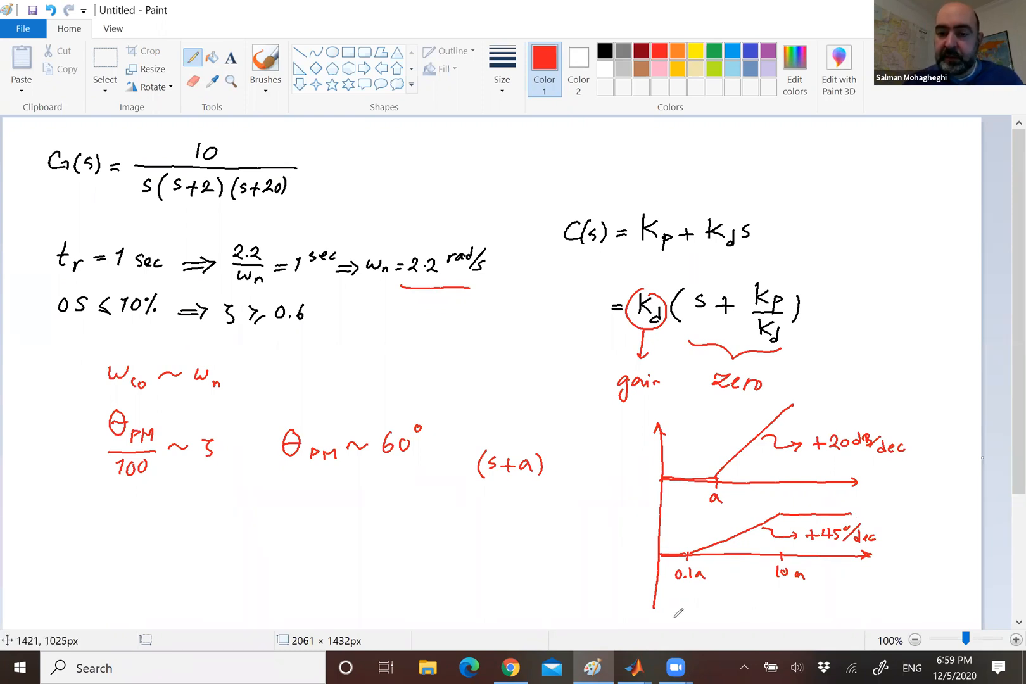
Switch back to MATLAB's Control System Designer window.
{"action": "mouse_move", "coordinate": [634, 667]}
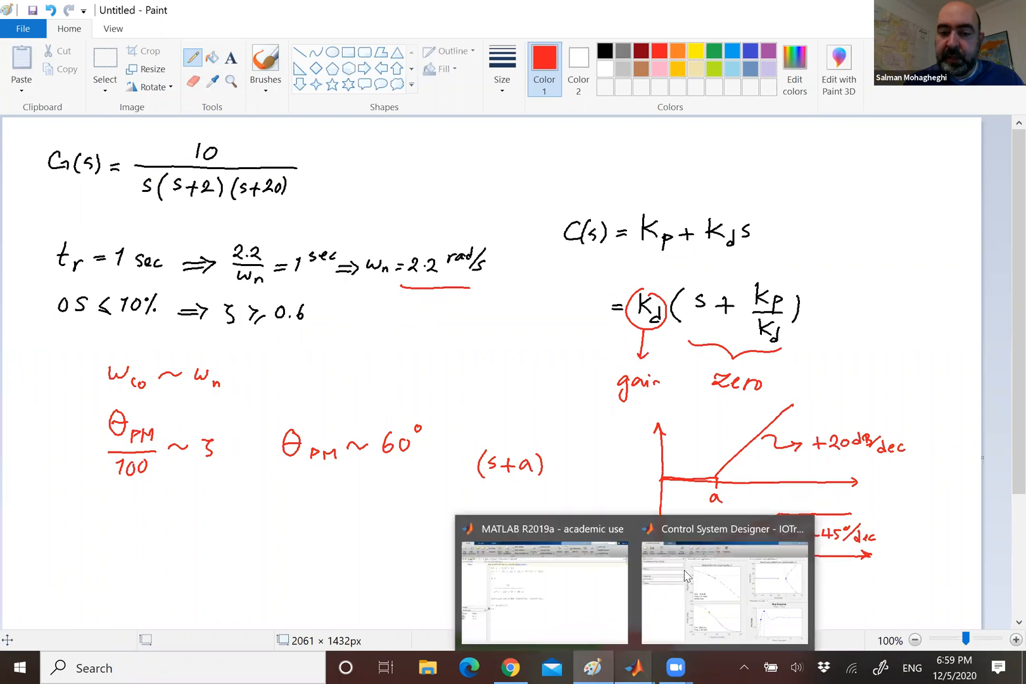
{"action": "left_click", "coordinate": [706, 532]}
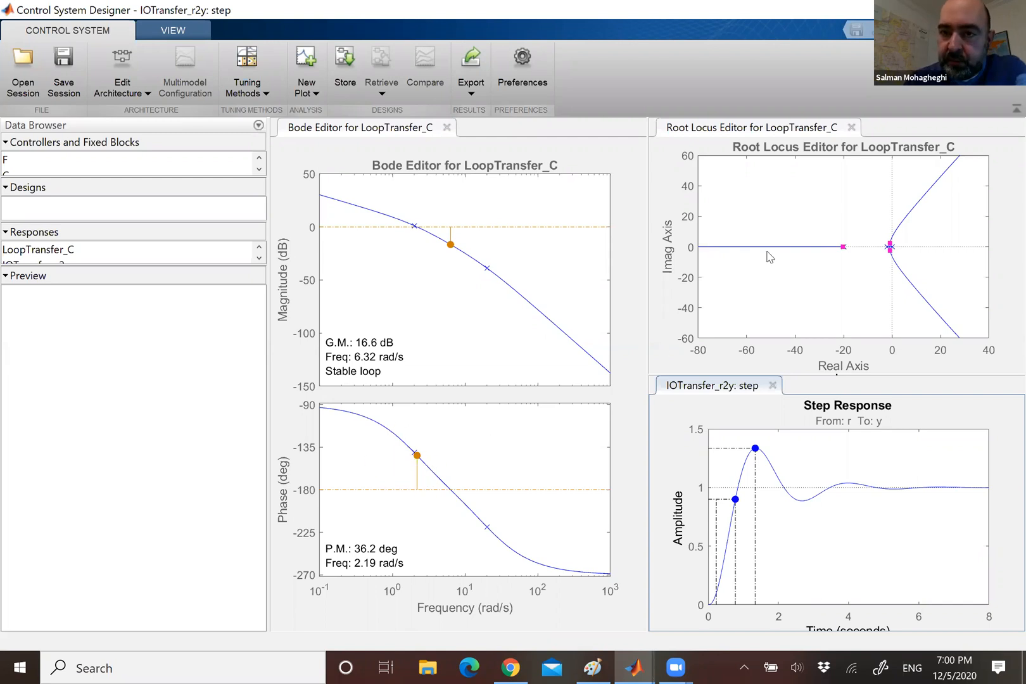
Add a real zero to the compensator at about -5 on the real axis of the root locus.
{"action": "right_click", "coordinate": [816, 198]}
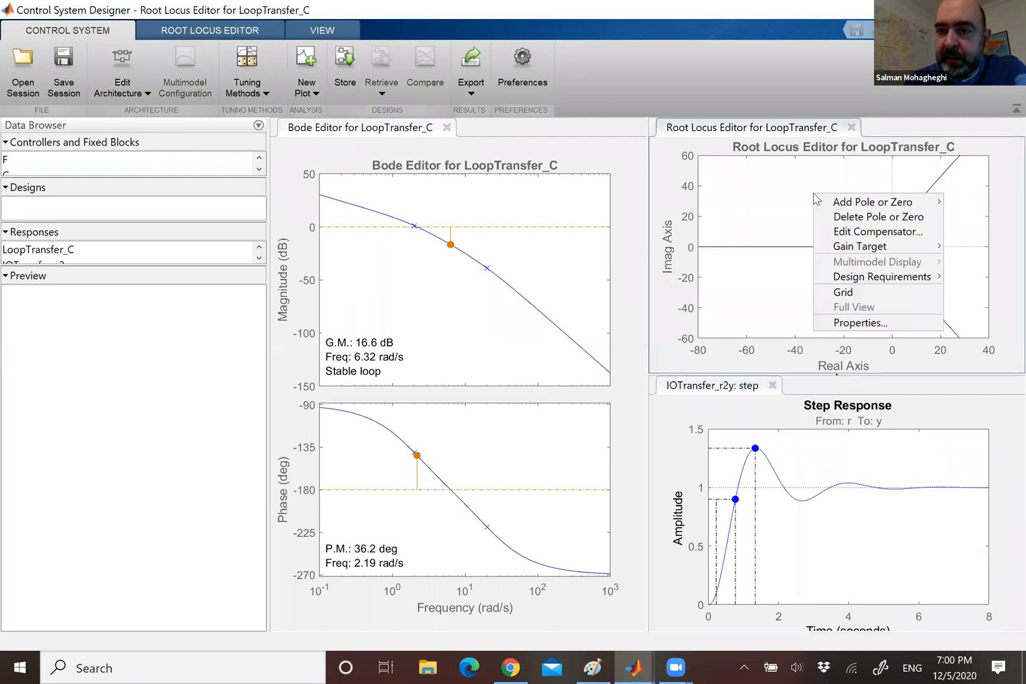
{"action": "mouse_move", "coordinate": [829, 204]}
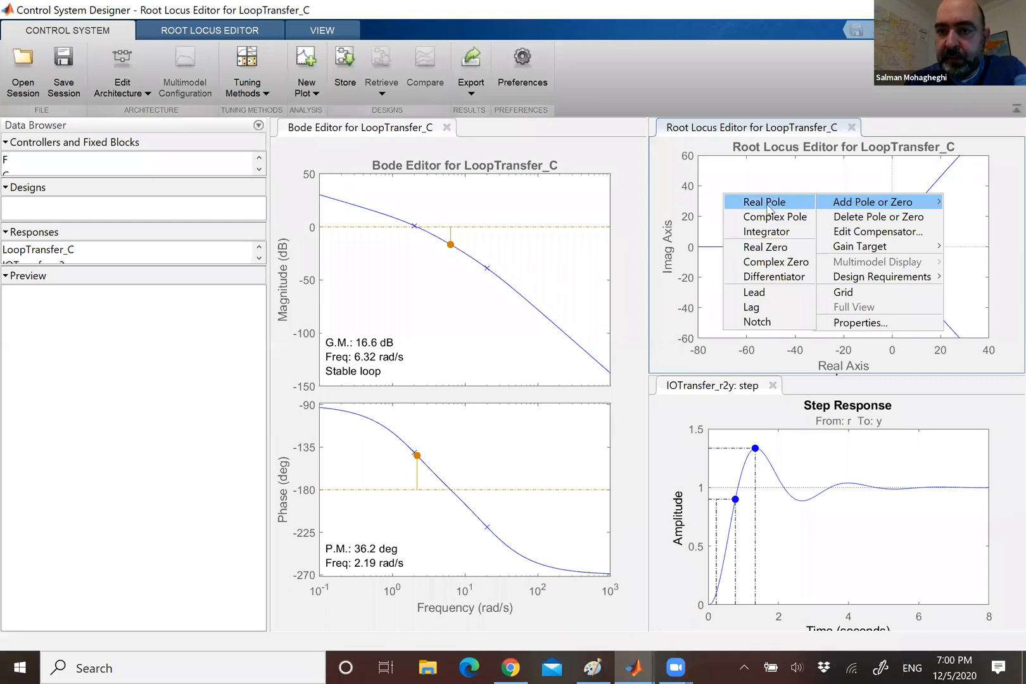
{"action": "left_click", "coordinate": [768, 248]}
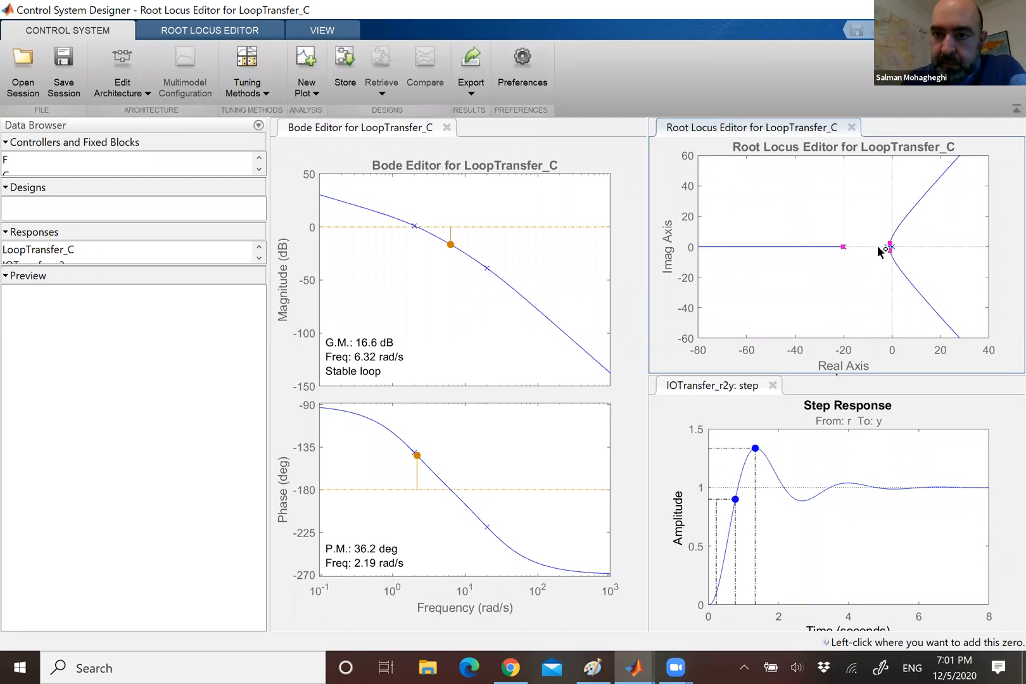
{"action": "left_click", "coordinate": [878, 247]}
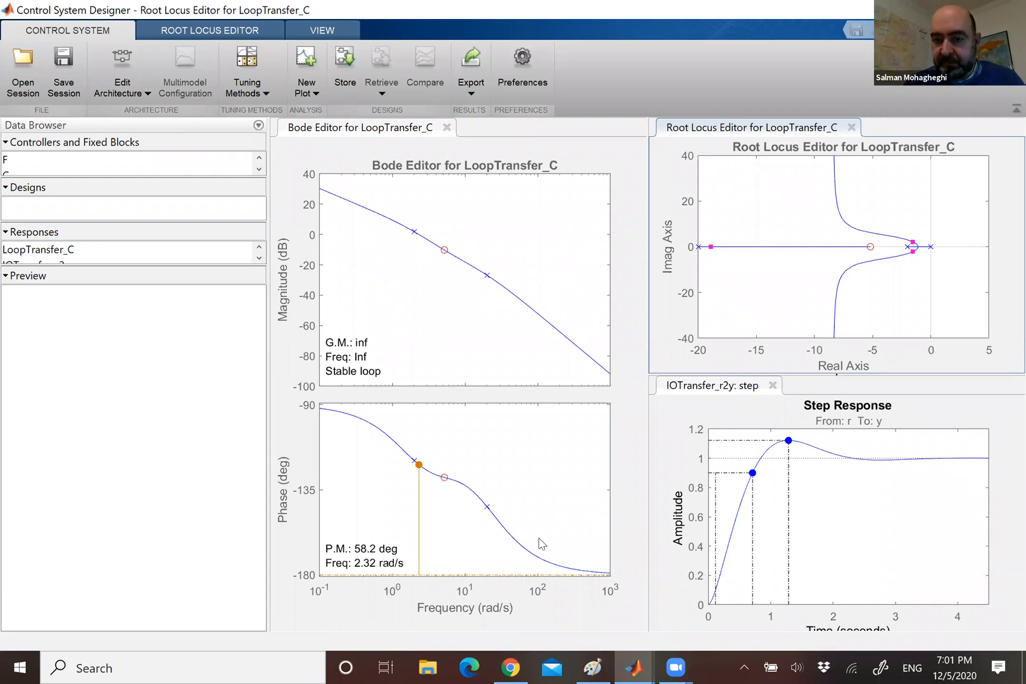
Move the compensator's real zero along the real axis of the root locus to about -4.04.
{"action": "mouse_move", "coordinate": [753, 475]}
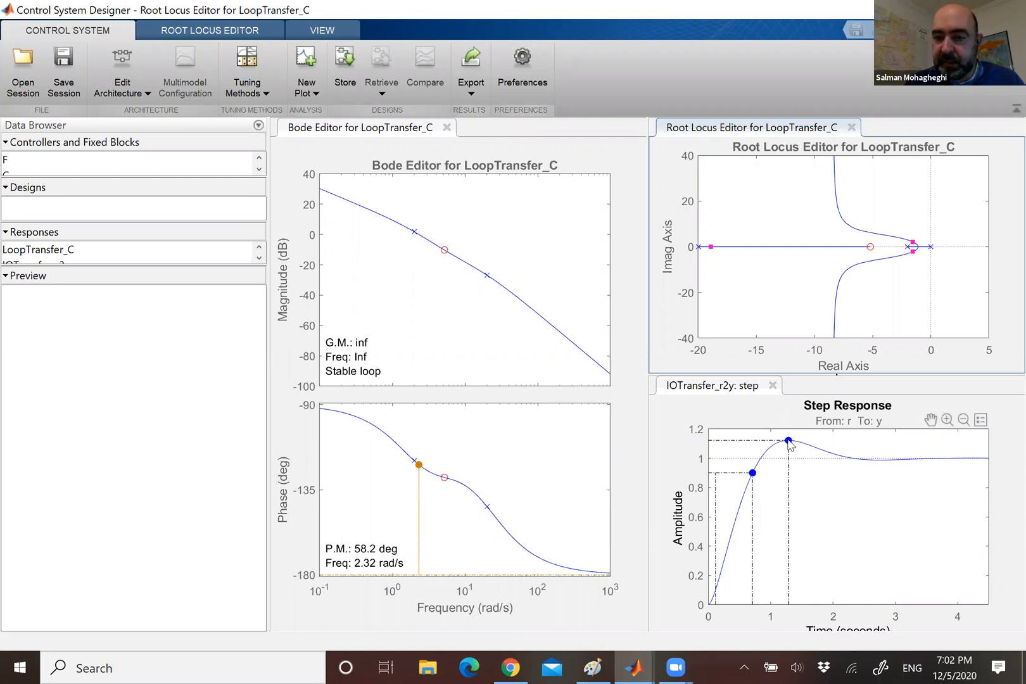
{"action": "mouse_move", "coordinate": [789, 441]}
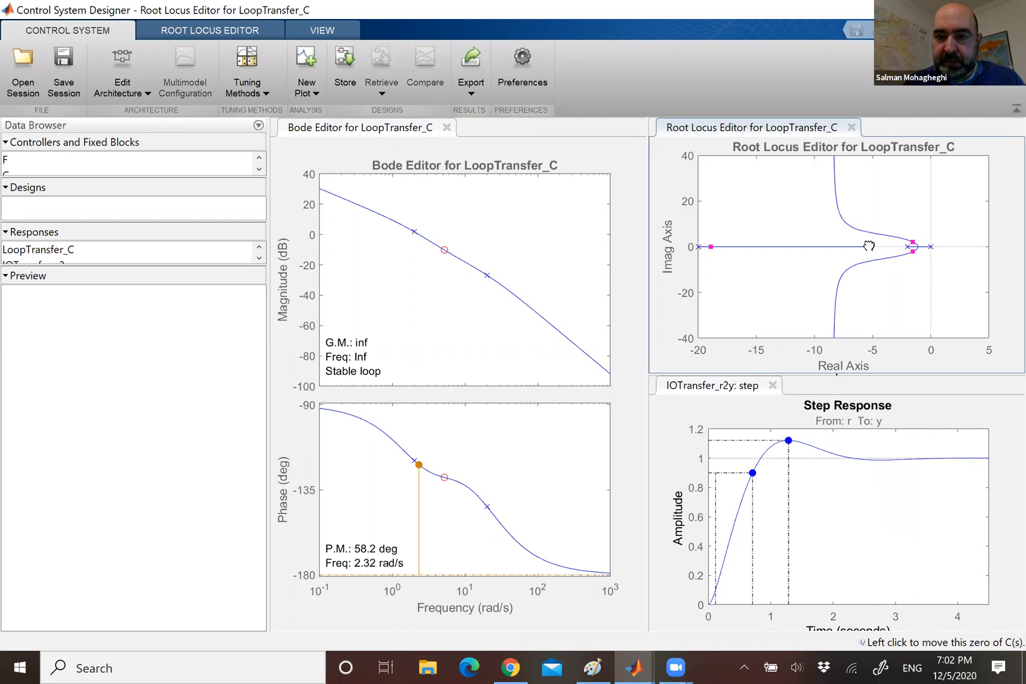
{"action": "left_click_drag", "start_coordinate": [870, 246], "coordinate": [891, 245]}
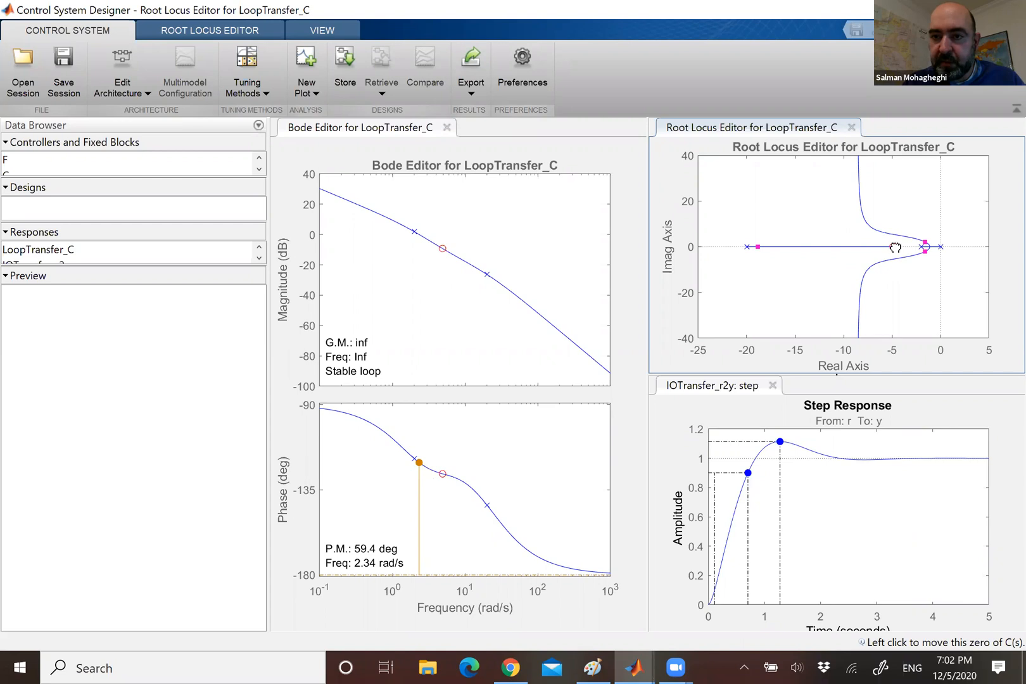
{"action": "left_click_drag", "start_coordinate": [898, 248], "coordinate": [903, 247]}
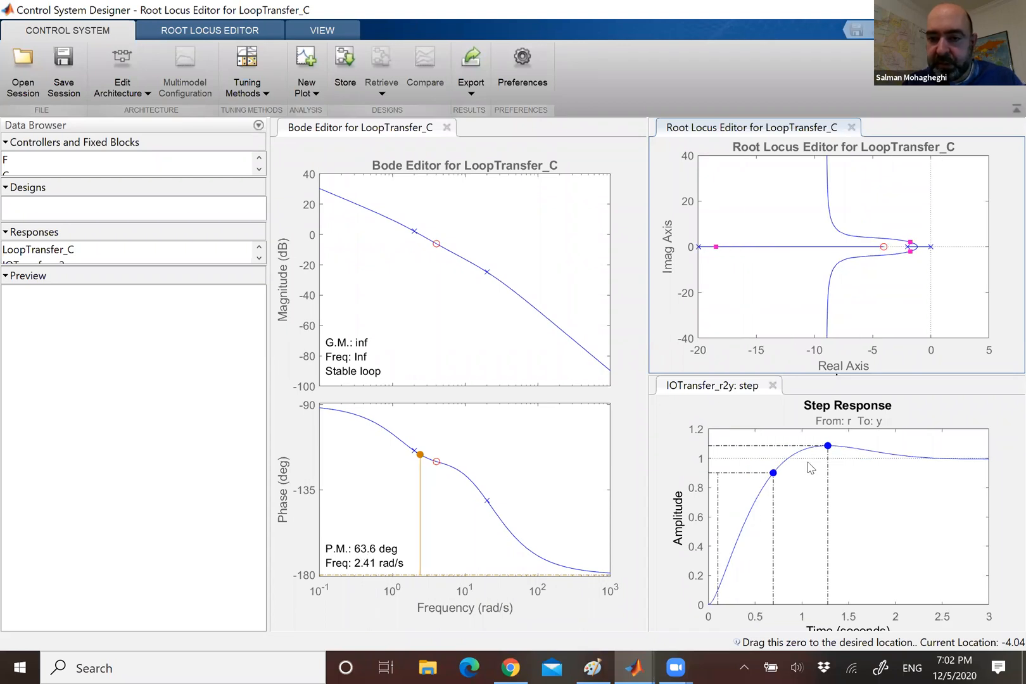
Check the peak and rise time on the step response, then enlarge the block list and preview compensator C.
{"action": "mouse_move", "coordinate": [828, 449]}
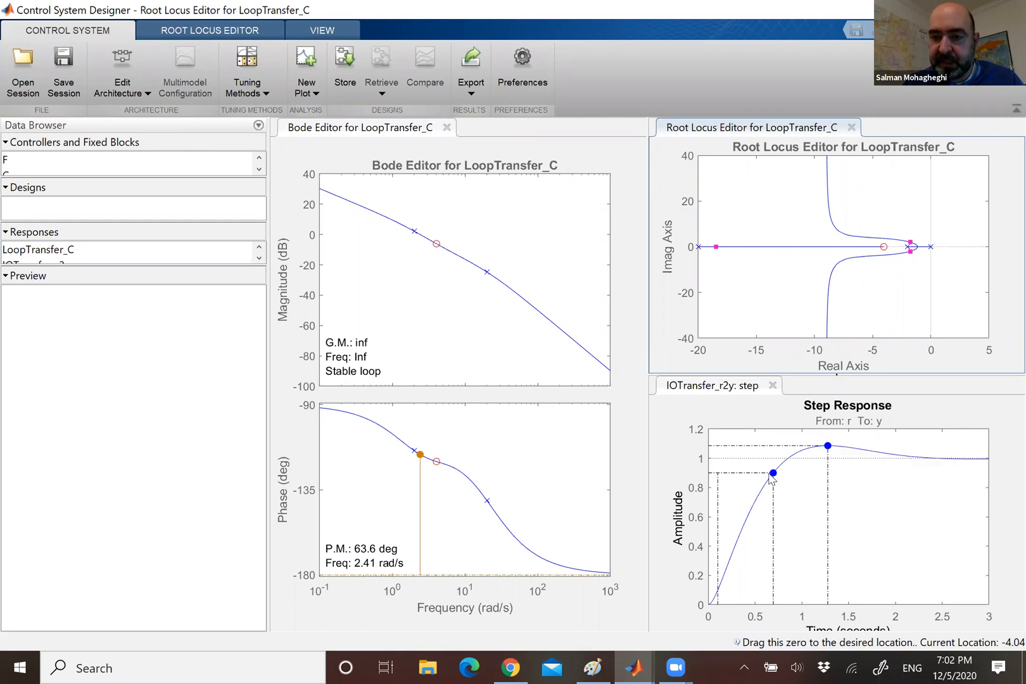
{"action": "mouse_move", "coordinate": [771, 474]}
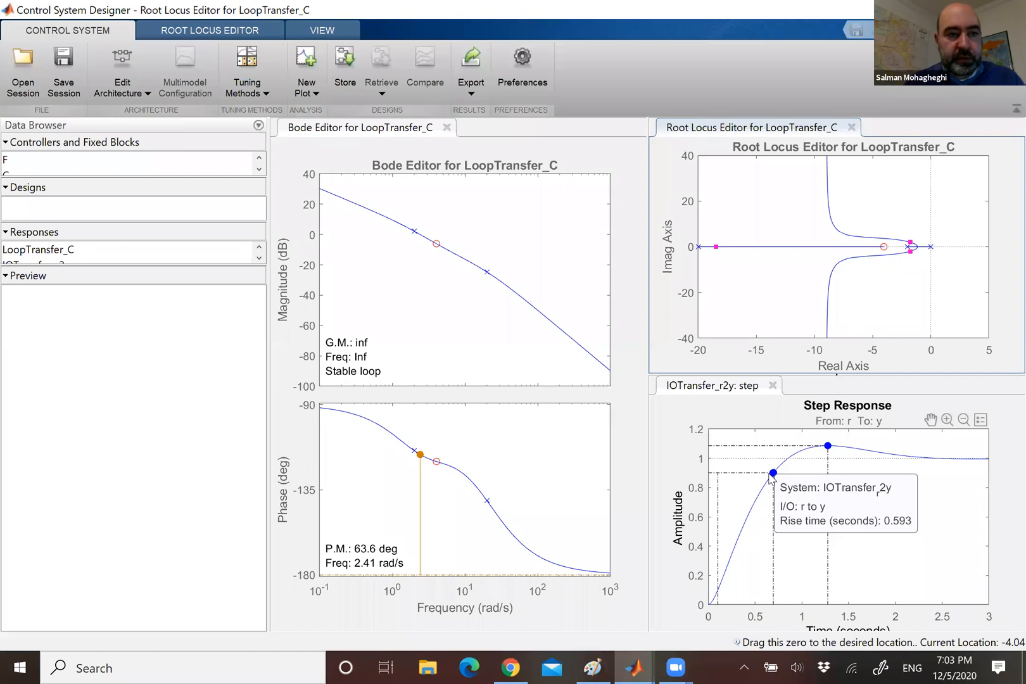
{"action": "left_click_drag", "start_coordinate": [86, 182], "coordinate": [87, 236]}
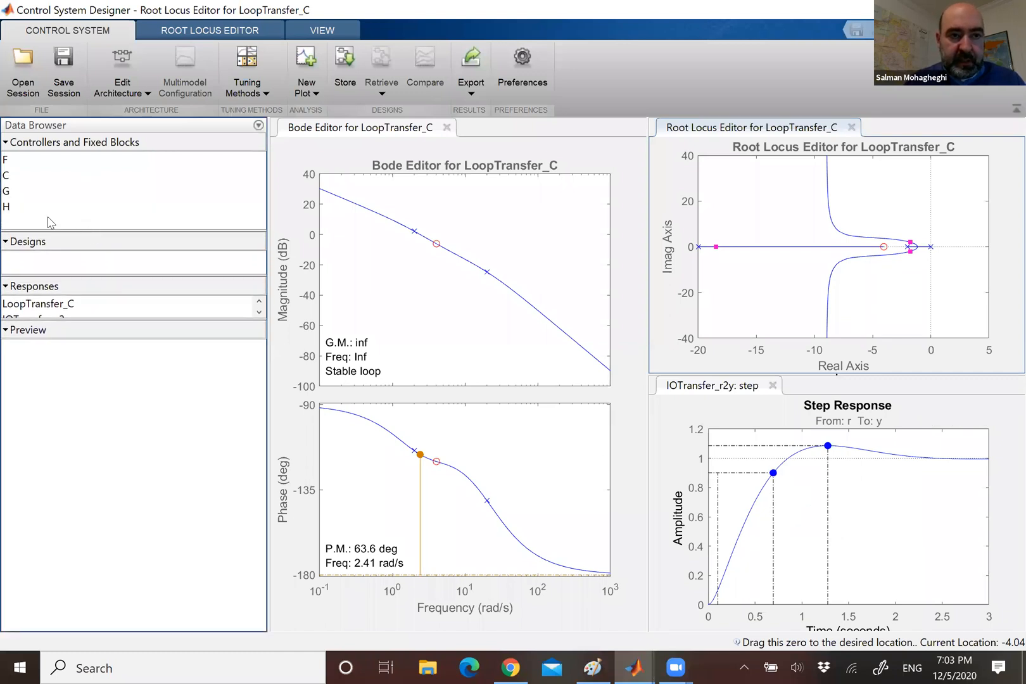
{"action": "left_click", "coordinate": [7, 178]}
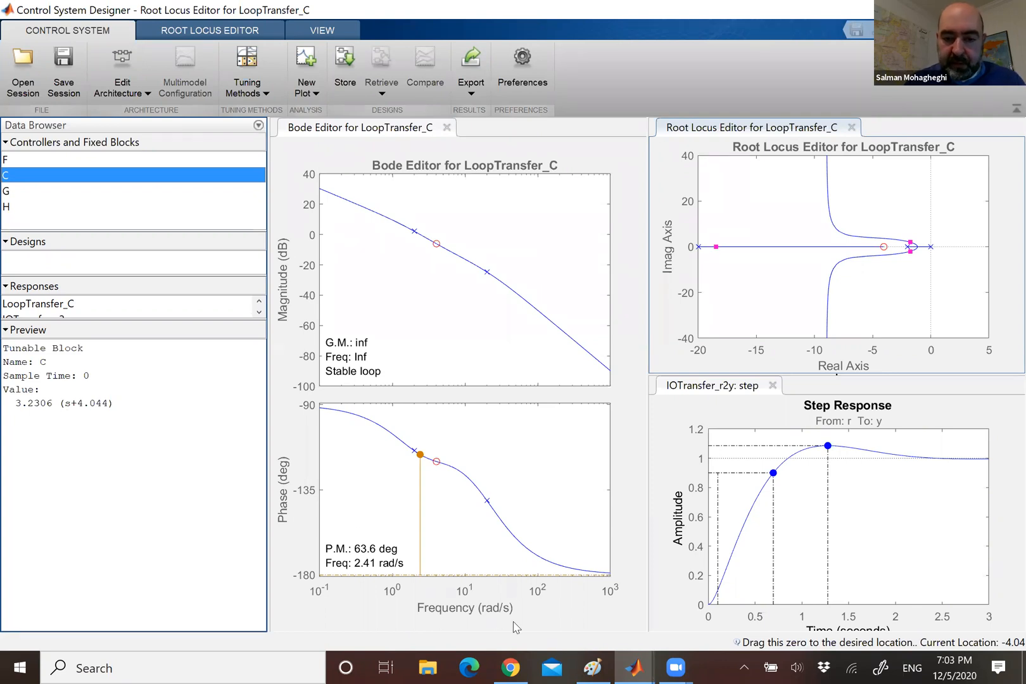
Switch to Paint and write 3.2(s+4) in green beside C(s), with an arrow above it and Kp + Kd s underlined.
{"action": "left_click", "coordinate": [590, 667]}
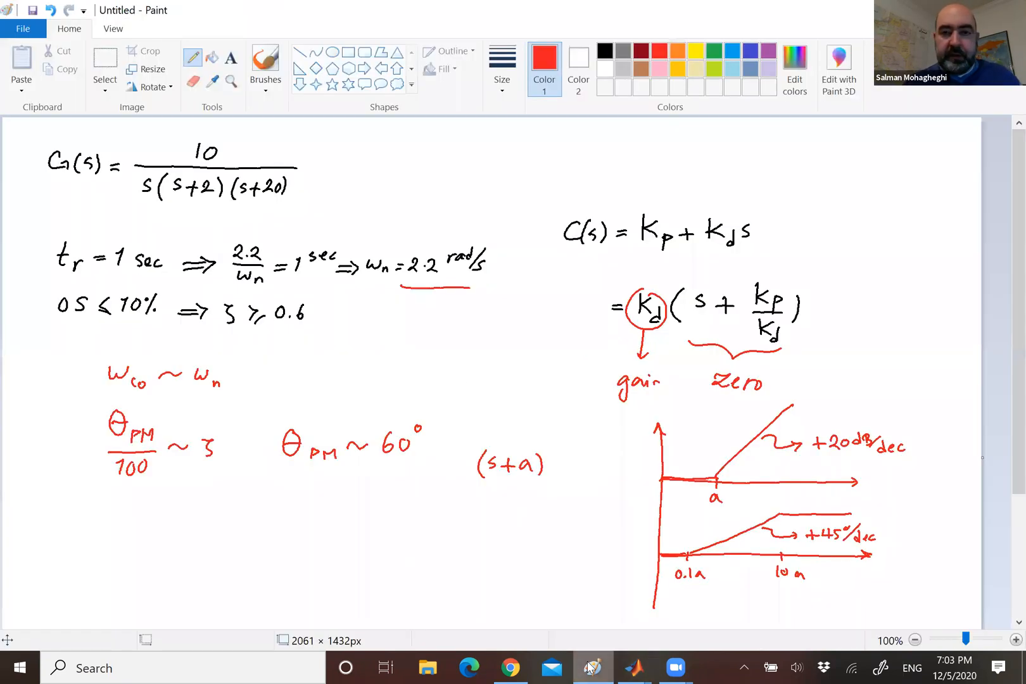
{"action": "left_click", "coordinate": [715, 51]}
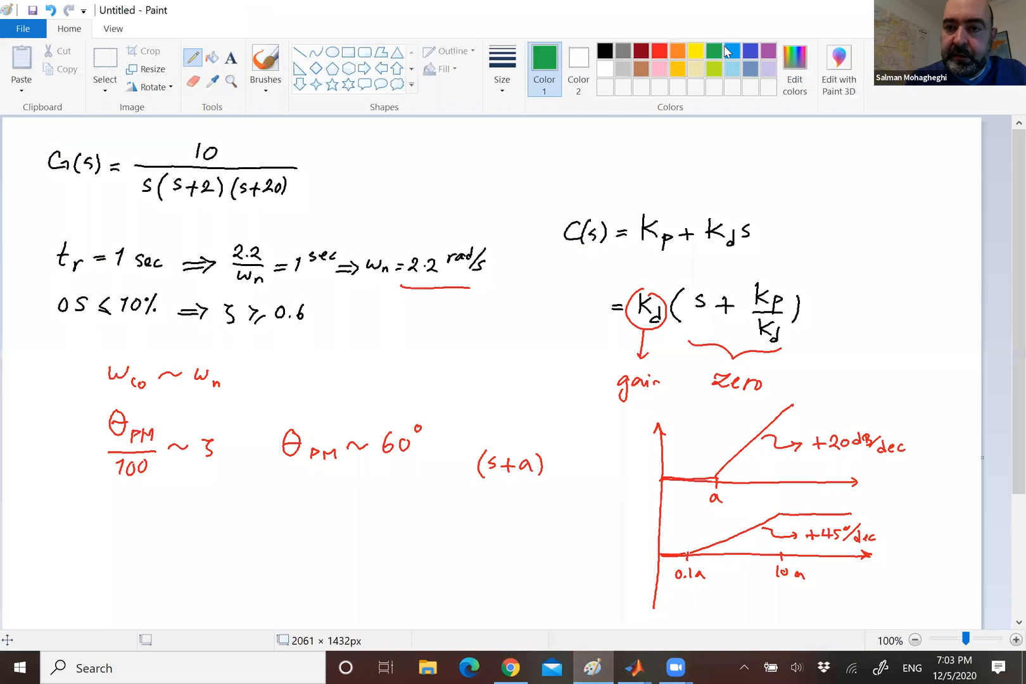
{"action": "left_click_drag", "start_coordinate": [789, 228], "coordinate": [793, 243]}
{"action": "left_click", "coordinate": [804, 240]}
{"action": "mouse_move", "coordinate": [808, 231]}
{"action": "left_mouse_down"}
{"action": "mouse_move", "coordinate": [835, 246]}
{"action": "mouse_move", "coordinate": [874, 235]}
{"action": "left_mouse_up"}
{"action": "mouse_move", "coordinate": [866, 228]}
{"action": "left_mouse_down"}
{"action": "mouse_move", "coordinate": [866, 243]}
{"action": "mouse_move", "coordinate": [902, 233]}
{"action": "mouse_move", "coordinate": [902, 242]}
{"action": "left_mouse_up"}
{"action": "mouse_move", "coordinate": [852, 199]}
{"action": "left_mouse_down"}
{"action": "mouse_move", "coordinate": [857, 214]}
{"action": "mouse_move", "coordinate": [865, 197]}
{"action": "left_mouse_up"}
{"action": "left_click_drag", "start_coordinate": [635, 253], "coordinate": [757, 256]}
Write the expanded form 3.2s + 12.8 in green above the arrow and underline 3.2 and 12.8.
{"action": "mouse_move", "coordinate": [798, 157]}
{"action": "left_mouse_down"}
{"action": "mouse_move", "coordinate": [807, 162]}
{"action": "mouse_move", "coordinate": [797, 173]}
{"action": "mouse_move", "coordinate": [865, 170]}
{"action": "left_mouse_up"}
{"action": "left_click", "coordinate": [813, 173]}
{"action": "left_click_drag", "start_coordinate": [857, 162], "coordinate": [856, 178]}
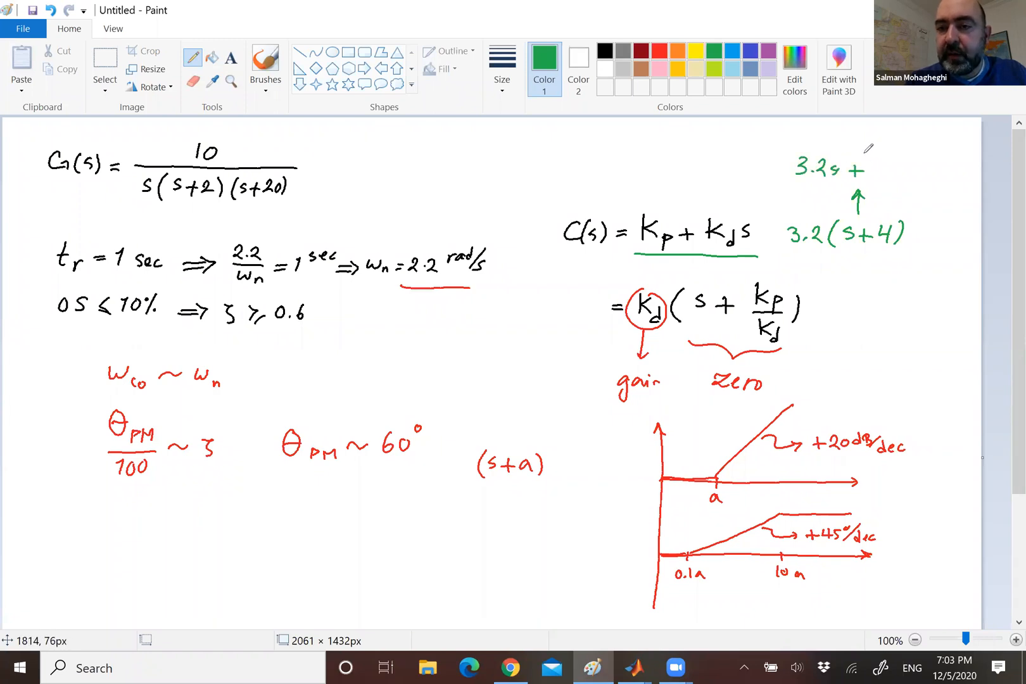
{"action": "mouse_move", "coordinate": [876, 157]}
{"action": "left_mouse_down"}
{"action": "mouse_move", "coordinate": [875, 173]}
{"action": "mouse_move", "coordinate": [910, 167]}
{"action": "left_mouse_up"}
{"action": "left_click", "coordinate": [896, 170]}
{"action": "mouse_move", "coordinate": [889, 166]}
{"action": "left_mouse_down"}
{"action": "mouse_move", "coordinate": [882, 176]}
{"action": "mouse_move", "coordinate": [911, 179]}
{"action": "left_mouse_up"}
{"action": "mouse_move", "coordinate": [796, 184]}
{"action": "left_mouse_down"}
{"action": "mouse_move", "coordinate": [820, 182]}
{"action": "mouse_move", "coordinate": [834, 164]}
{"action": "mouse_move", "coordinate": [831, 175]}
{"action": "mouse_move", "coordinate": [837, 152]}
{"action": "left_mouse_up"}
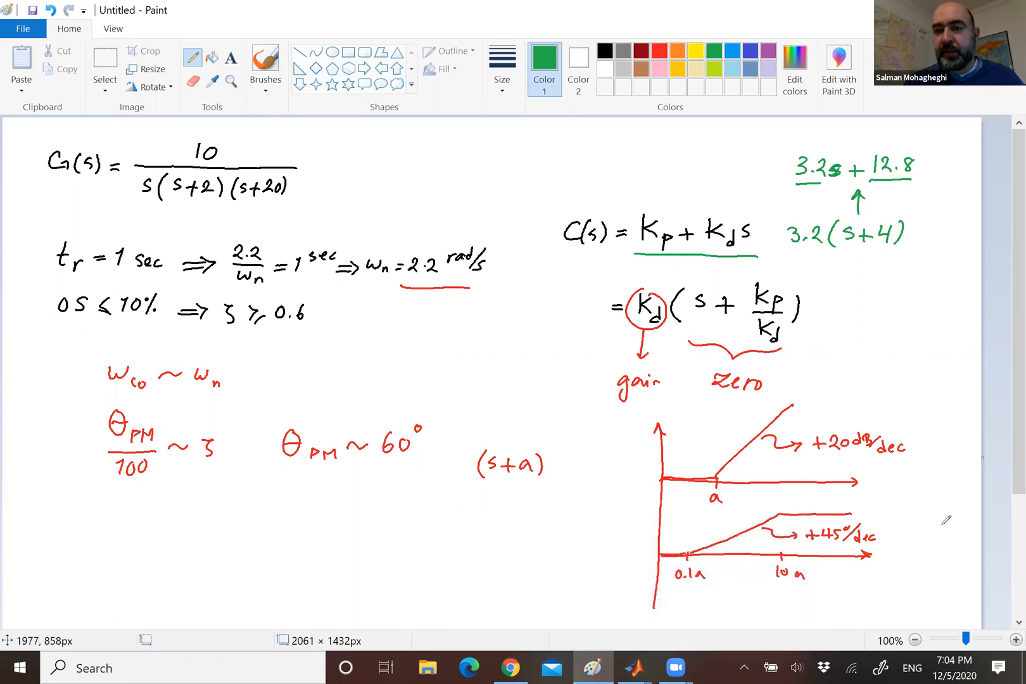
Clear the entire Paint canvas and set the pencil colour to black.
{"action": "key", "text": "ctrl+a"}
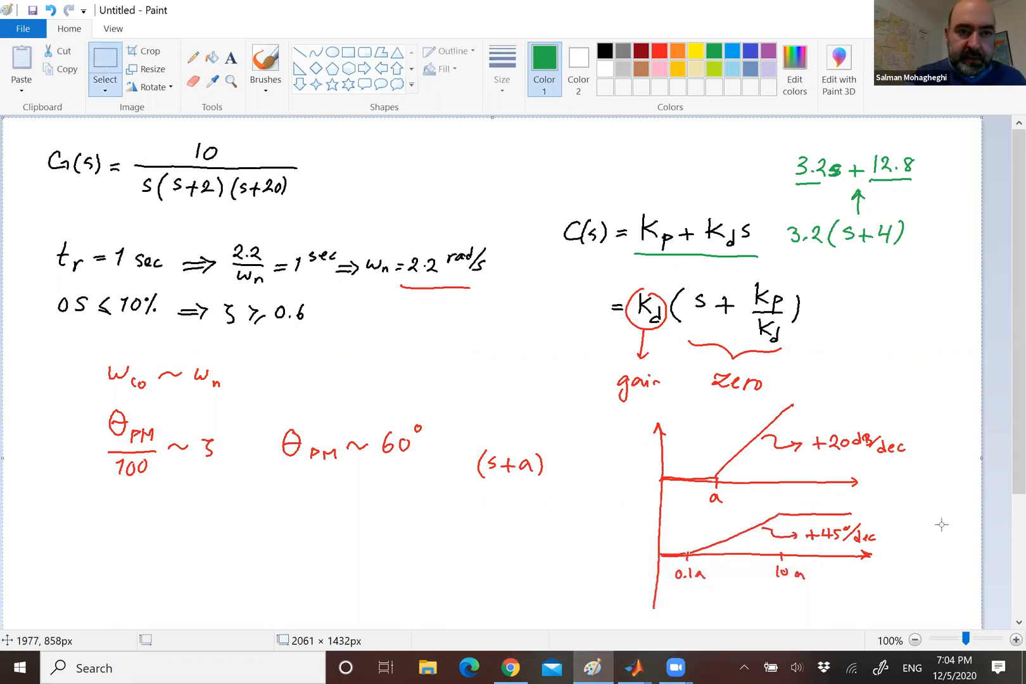
{"action": "key", "text": "Delete"}
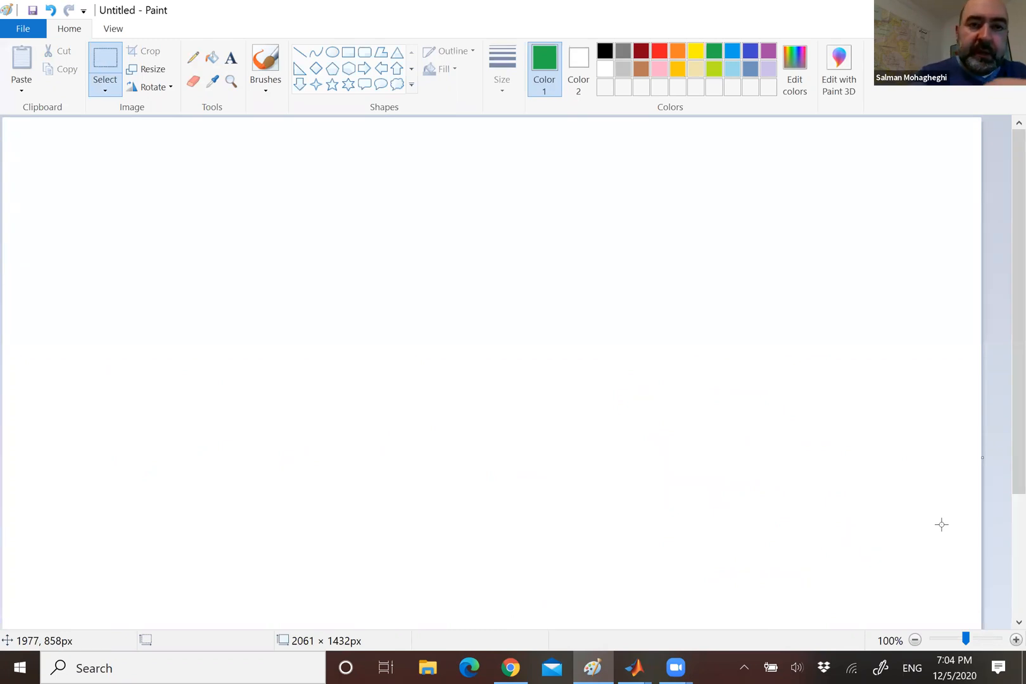
{"action": "left_click", "coordinate": [193, 57]}
{"action": "left_click", "coordinate": [602, 48]}
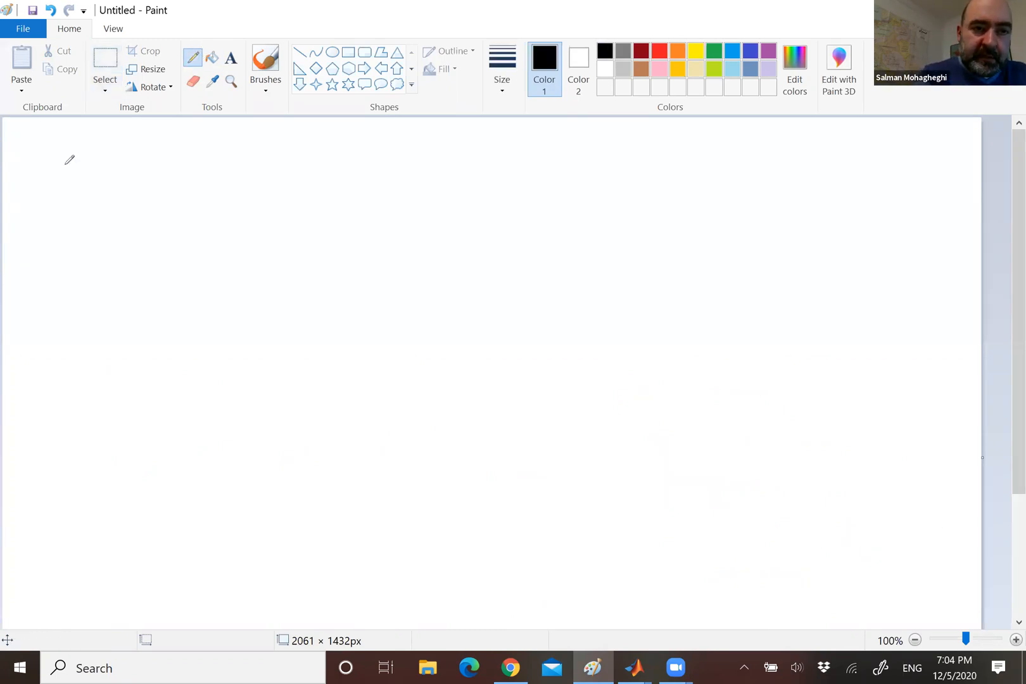
Write the new plant G(s) = 50/((s+1)(s+50)) in black near the upper edge of the canvas.
{"action": "mouse_move", "coordinate": [66, 167]}
{"action": "left_mouse_down"}
{"action": "mouse_move", "coordinate": [70, 191]}
{"action": "mouse_move", "coordinate": [97, 190]}
{"action": "left_mouse_up"}
{"action": "left_click_drag", "start_coordinate": [112, 181], "coordinate": [120, 182]}
{"action": "left_click_drag", "start_coordinate": [112, 187], "coordinate": [120, 186]}
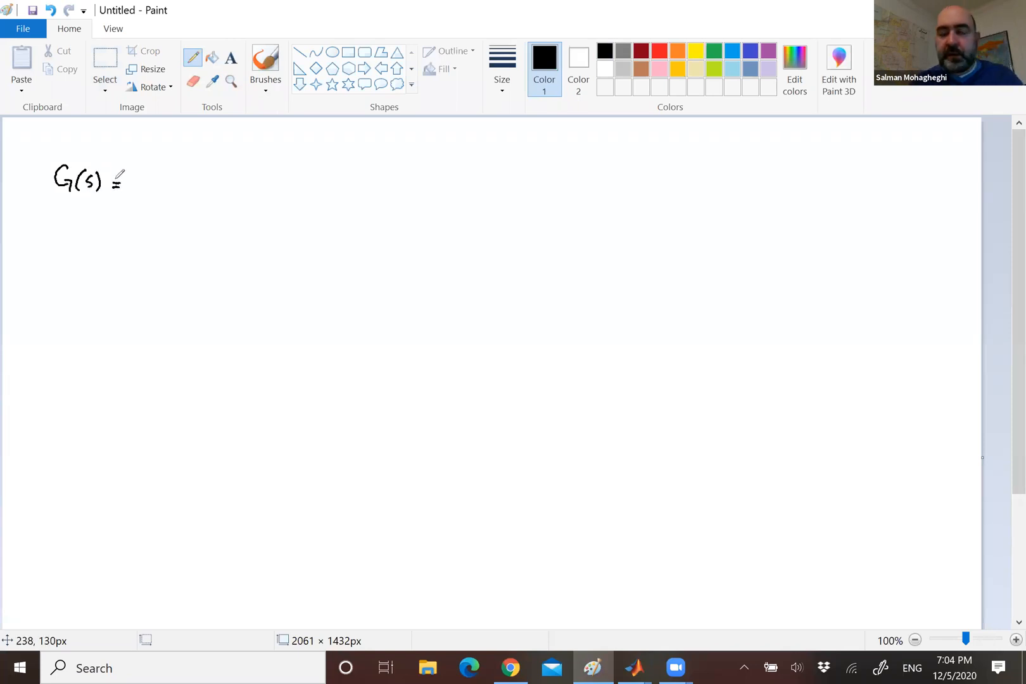
{"action": "left_click_drag", "start_coordinate": [137, 187], "coordinate": [314, 192]}
{"action": "mouse_move", "coordinate": [204, 157]}
{"action": "left_mouse_down"}
{"action": "mouse_move", "coordinate": [202, 170]}
{"action": "mouse_move", "coordinate": [215, 156]}
{"action": "mouse_move", "coordinate": [218, 169]}
{"action": "left_mouse_up"}
{"action": "mouse_move", "coordinate": [143, 198]}
{"action": "left_mouse_down"}
{"action": "mouse_move", "coordinate": [141, 219]}
{"action": "mouse_move", "coordinate": [174, 212]}
{"action": "left_mouse_up"}
{"action": "mouse_move", "coordinate": [168, 204]}
{"action": "left_mouse_down"}
{"action": "mouse_move", "coordinate": [168, 220]}
{"action": "mouse_move", "coordinate": [183, 218]}
{"action": "left_mouse_up"}
{"action": "mouse_move", "coordinate": [192, 201]}
{"action": "left_mouse_down"}
{"action": "mouse_move", "coordinate": [194, 221]}
{"action": "mouse_move", "coordinate": [237, 220]}
{"action": "left_mouse_up"}
{"action": "left_click_drag", "start_coordinate": [234, 214], "coordinate": [252, 219]}
{"action": "left_click_drag", "start_coordinate": [254, 208], "coordinate": [277, 220]}
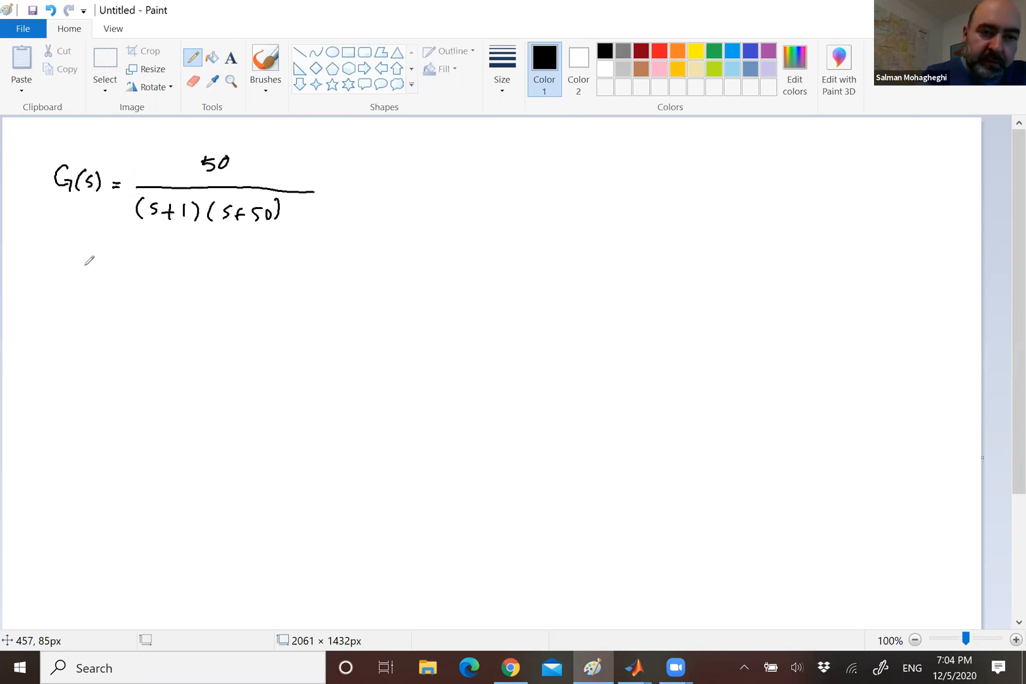
Write the design requirements below G(s): tr ≤ 1 sec, OS ≤ 10% and step ess = 0.
{"action": "mouse_move", "coordinate": [85, 254]}
{"action": "left_mouse_down"}
{"action": "mouse_move", "coordinate": [90, 274]}
{"action": "mouse_move", "coordinate": [92, 260]}
{"action": "mouse_move", "coordinate": [133, 275]}
{"action": "left_mouse_up"}
{"action": "left_click_drag", "start_coordinate": [120, 274], "coordinate": [181, 270]}
{"action": "left_click_drag", "start_coordinate": [190, 262], "coordinate": [190, 271]}
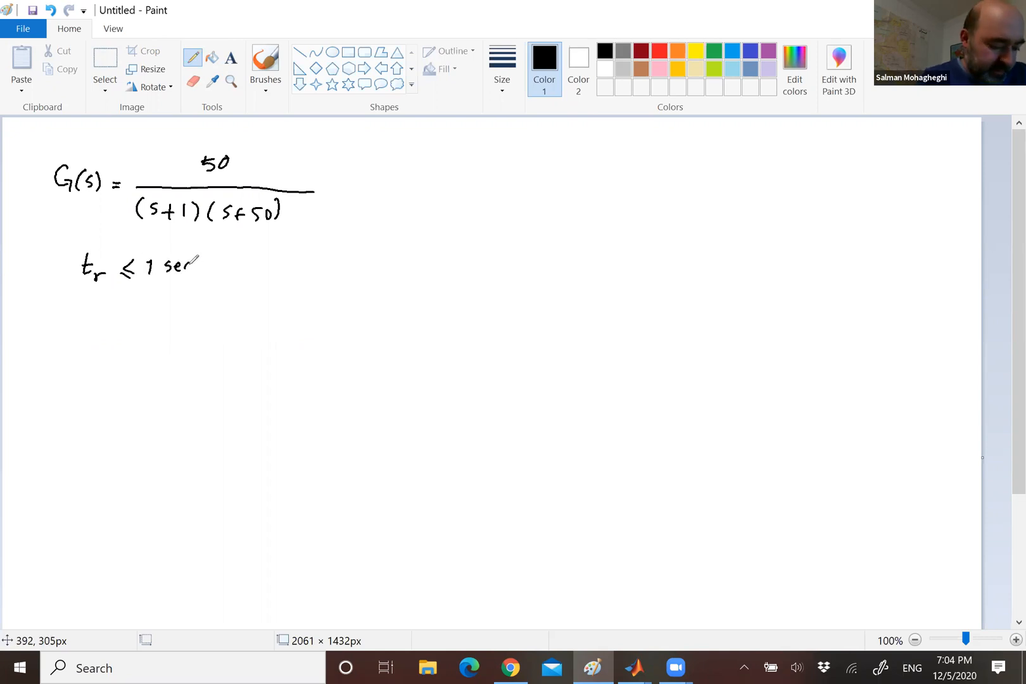
{"action": "mouse_move", "coordinate": [89, 303]}
{"action": "left_mouse_down"}
{"action": "mouse_move", "coordinate": [79, 317]}
{"action": "mouse_move", "coordinate": [90, 306]}
{"action": "left_mouse_up"}
{"action": "left_click_drag", "start_coordinate": [108, 307], "coordinate": [96, 320]}
{"action": "mouse_move", "coordinate": [131, 299]}
{"action": "left_mouse_down"}
{"action": "mouse_move", "coordinate": [130, 325]}
{"action": "mouse_move", "coordinate": [183, 300]}
{"action": "mouse_move", "coordinate": [173, 306]}
{"action": "left_mouse_up"}
{"action": "left_click", "coordinate": [183, 316]}
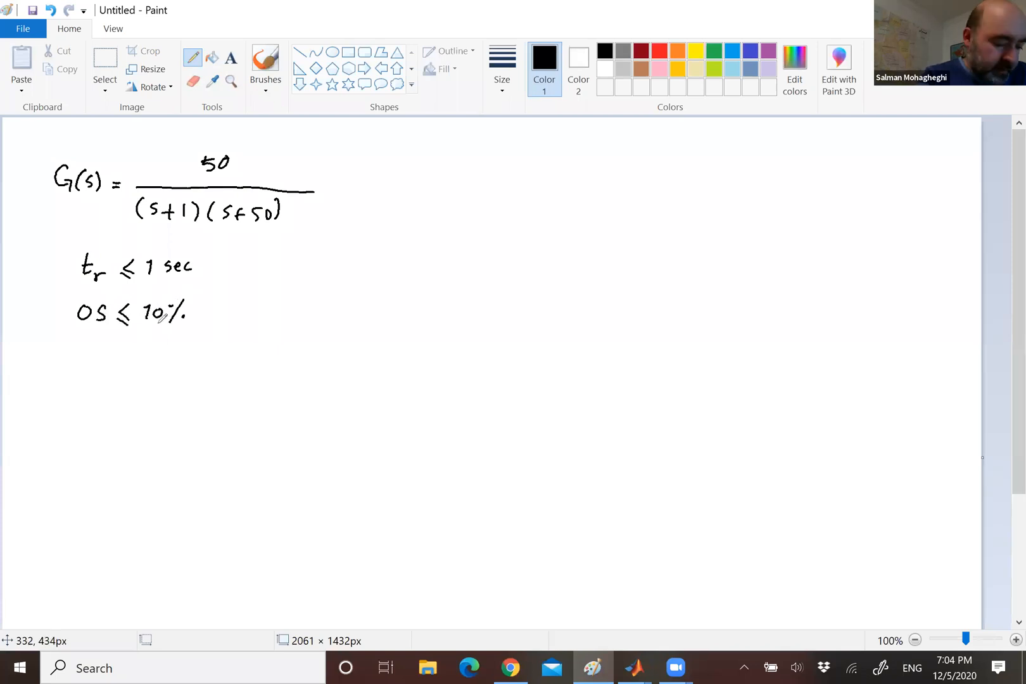
{"action": "mouse_move", "coordinate": [77, 363]}
{"action": "left_mouse_down"}
{"action": "mouse_move", "coordinate": [99, 377]}
{"action": "mouse_move", "coordinate": [99, 352]}
{"action": "left_mouse_up"}
{"action": "mouse_move", "coordinate": [107, 338]}
{"action": "left_mouse_down"}
{"action": "mouse_move", "coordinate": [107, 352]}
{"action": "mouse_move", "coordinate": [112, 342]}
{"action": "mouse_move", "coordinate": [138, 365]}
{"action": "mouse_move", "coordinate": [152, 356]}
{"action": "left_mouse_up"}
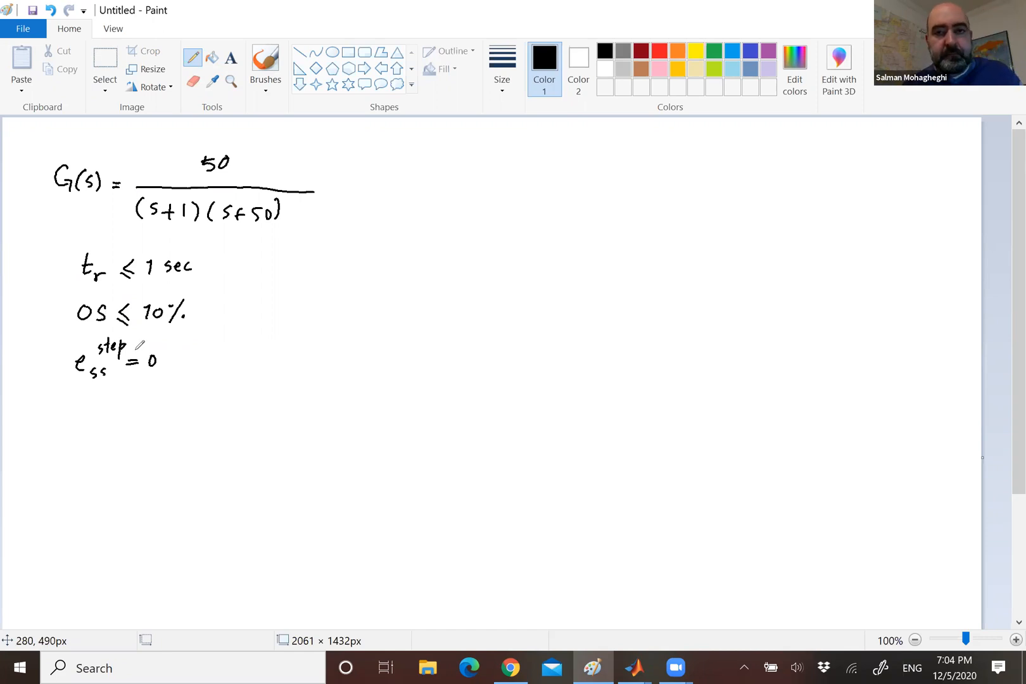
Write in red beside the rise-time requirement the derivation ⇒ 2.2/ωn ≤ 1 ⇒ ωn ≥ 2.2 rad/s.
{"action": "left_click", "coordinate": [662, 47]}
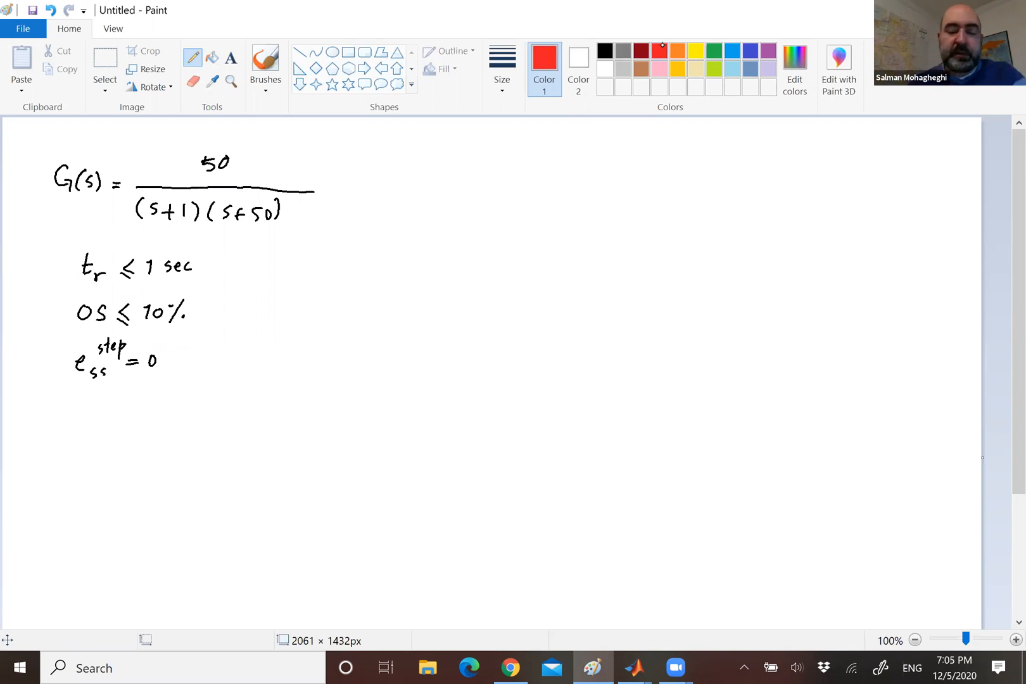
{"action": "left_click_drag", "start_coordinate": [215, 267], "coordinate": [233, 272]}
{"action": "mouse_move", "coordinate": [229, 264]}
{"action": "left_mouse_down"}
{"action": "mouse_move", "coordinate": [239, 271]}
{"action": "mouse_move", "coordinate": [228, 280]}
{"action": "left_mouse_up"}
{"action": "mouse_move", "coordinate": [256, 255]}
{"action": "left_mouse_down"}
{"action": "mouse_move", "coordinate": [257, 264]}
{"action": "mouse_move", "coordinate": [289, 266]}
{"action": "mouse_move", "coordinate": [279, 278]}
{"action": "mouse_move", "coordinate": [290, 288]}
{"action": "mouse_move", "coordinate": [363, 268]}
{"action": "left_mouse_up"}
{"action": "left_click", "coordinate": [272, 263]}
{"action": "left_click_drag", "start_coordinate": [342, 276], "coordinate": [369, 271]}
{"action": "mouse_move", "coordinate": [369, 272]}
{"action": "left_mouse_down"}
{"action": "mouse_move", "coordinate": [361, 279]}
{"action": "mouse_move", "coordinate": [394, 267]}
{"action": "mouse_move", "coordinate": [416, 278]}
{"action": "left_mouse_up"}
{"action": "mouse_move", "coordinate": [432, 261]}
{"action": "left_mouse_down"}
{"action": "mouse_move", "coordinate": [442, 272]}
{"action": "mouse_move", "coordinate": [482, 258]}
{"action": "mouse_move", "coordinate": [489, 266]}
{"action": "left_mouse_up"}
{"action": "left_click", "coordinate": [444, 271]}
{"action": "left_click_drag", "start_coordinate": [499, 254], "coordinate": [507, 273]}
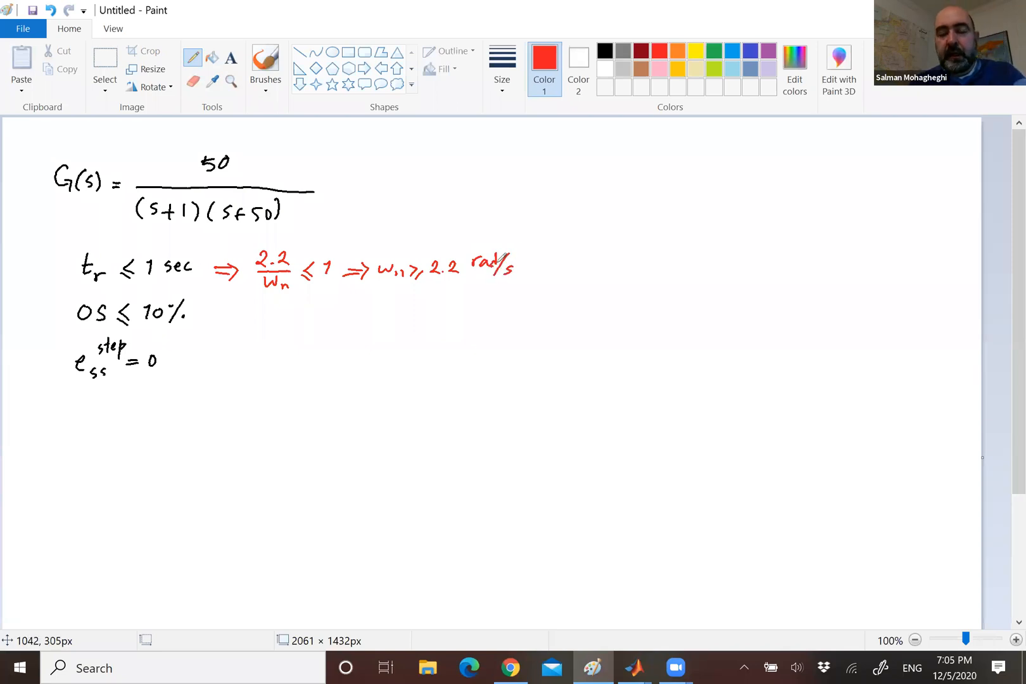
Write in red beside the overshoot requirement ⇒ ζ ≥ 0.6 ⇒ θPM ≥ 60°.
{"action": "mouse_move", "coordinate": [208, 314]}
{"action": "left_mouse_down"}
{"action": "mouse_move", "coordinate": [226, 323]}
{"action": "mouse_move", "coordinate": [299, 306]}
{"action": "mouse_move", "coordinate": [321, 321]}
{"action": "mouse_move", "coordinate": [317, 313]}
{"action": "left_mouse_up"}
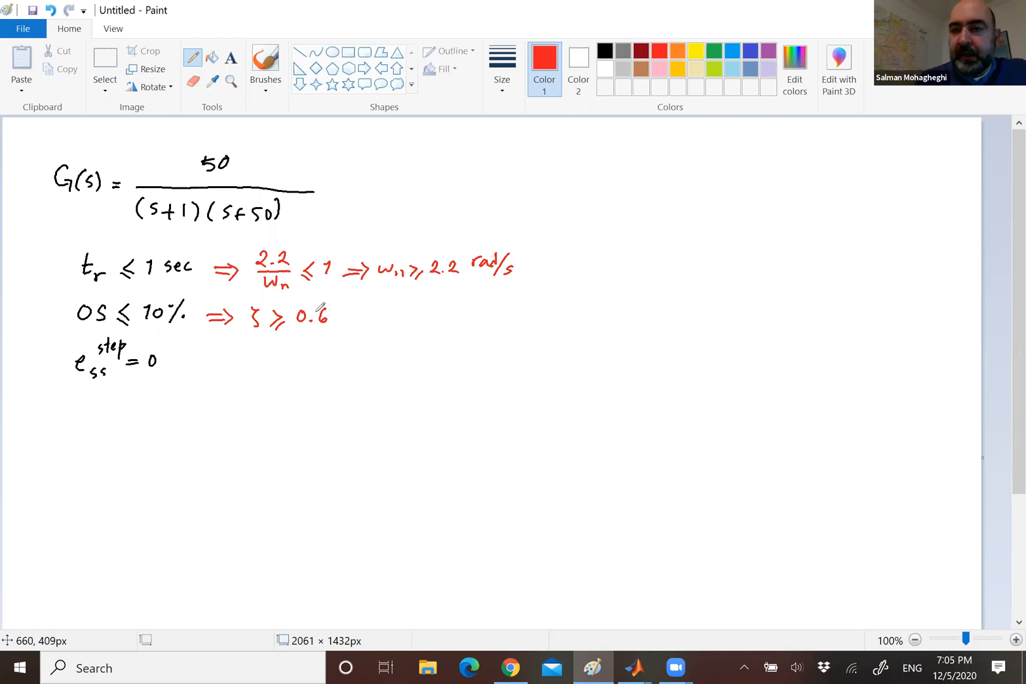
{"action": "mouse_move", "coordinate": [346, 315]}
{"action": "left_mouse_down"}
{"action": "mouse_move", "coordinate": [365, 323]}
{"action": "mouse_move", "coordinate": [404, 310]}
{"action": "mouse_move", "coordinate": [409, 326]}
{"action": "mouse_move", "coordinate": [424, 326]}
{"action": "mouse_move", "coordinate": [474, 313]}
{"action": "left_mouse_up"}
{"action": "left_click_drag", "start_coordinate": [484, 303], "coordinate": [483, 304]}
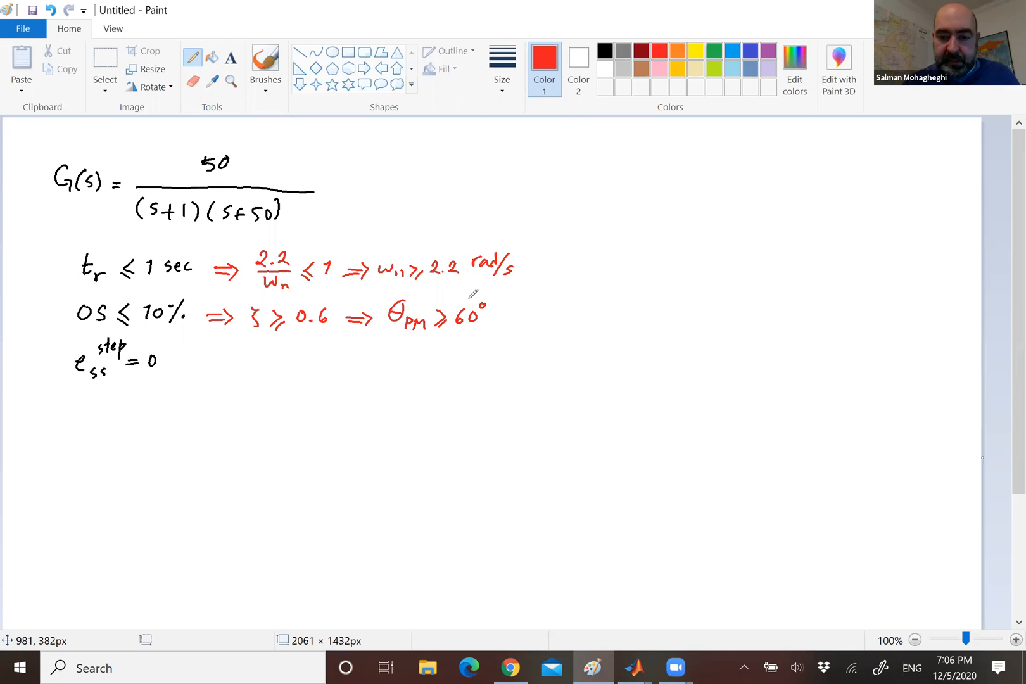
In the MATLAB Command Window, define the new plant as g = 50 / ((s + 1)*(s + 50)).
{"action": "left_click", "coordinate": [633, 665]}
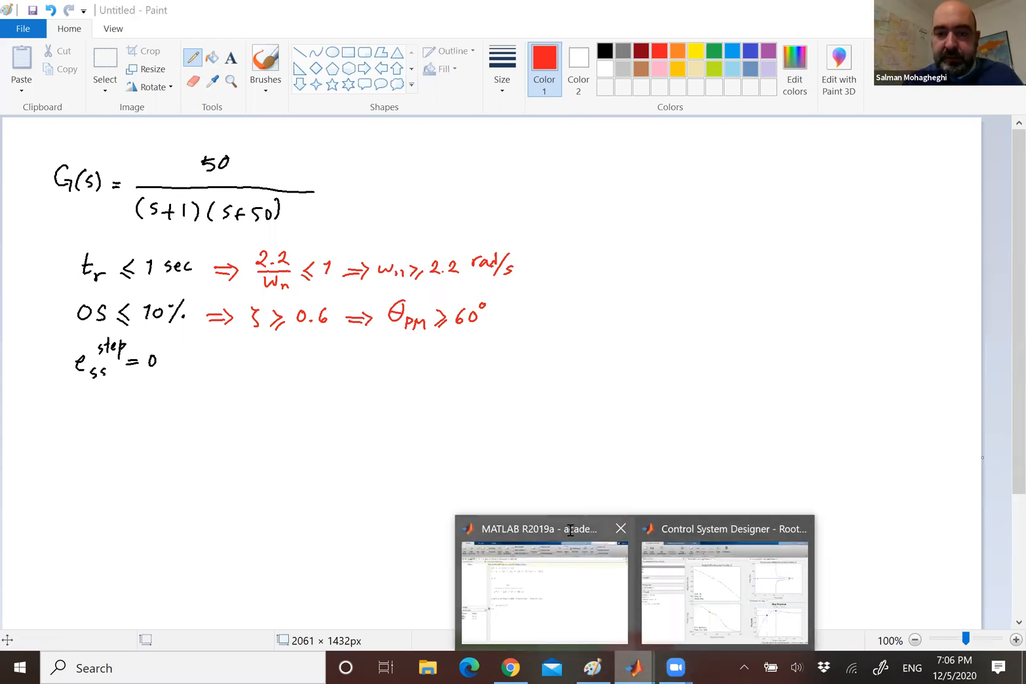
{"action": "left_click", "coordinate": [520, 534]}
{"action": "type", "text": "g = "}
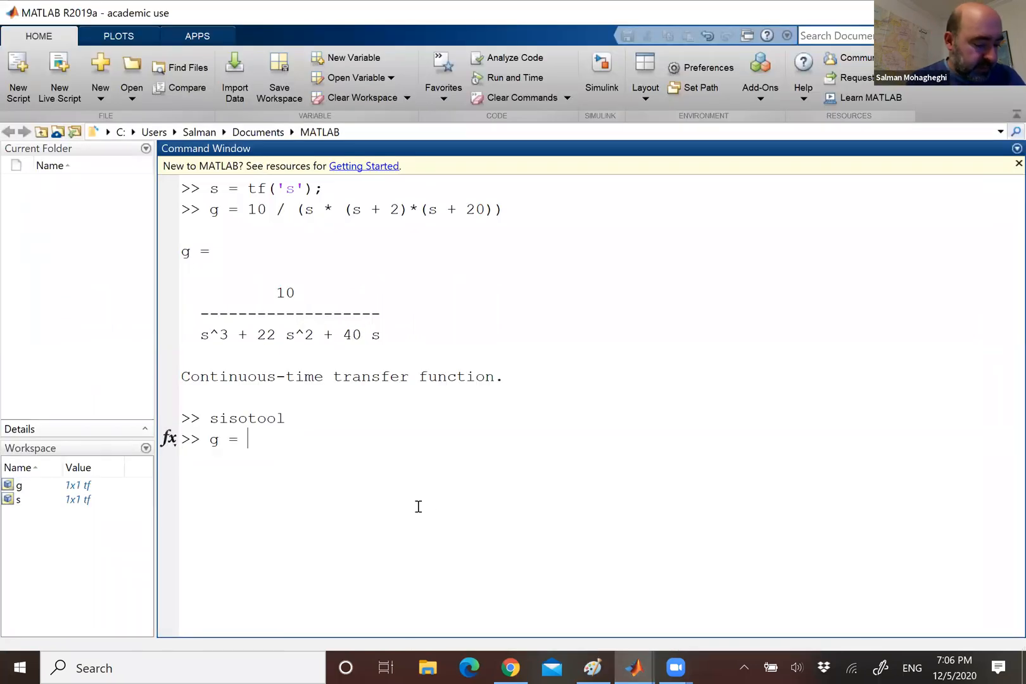
{"action": "type", "text": "50 "}
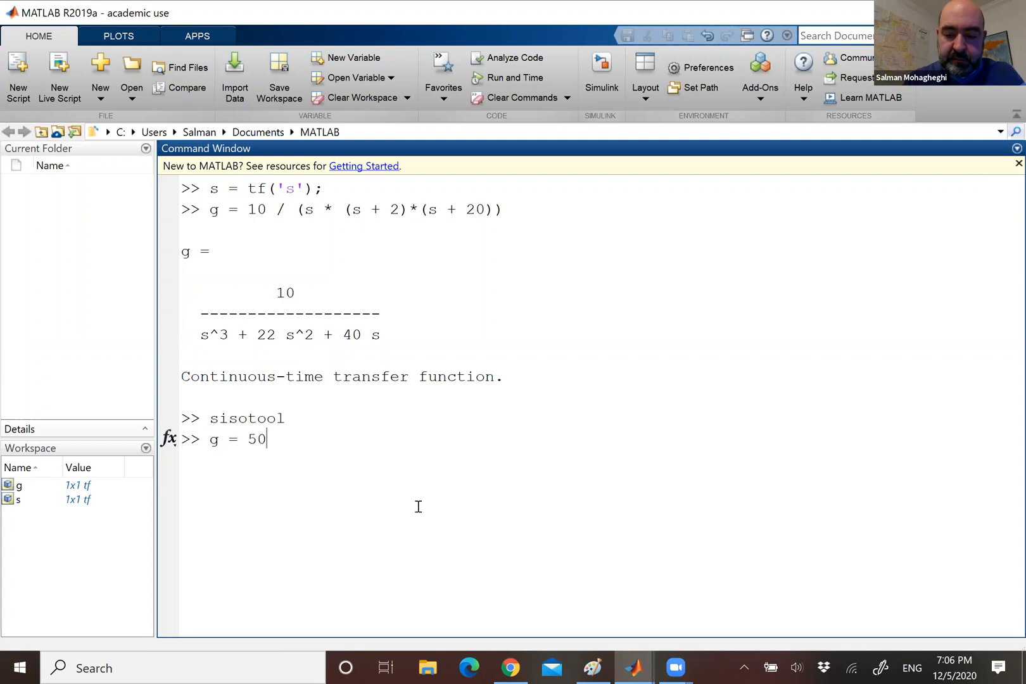
{"action": "type", "text": "/ (("}
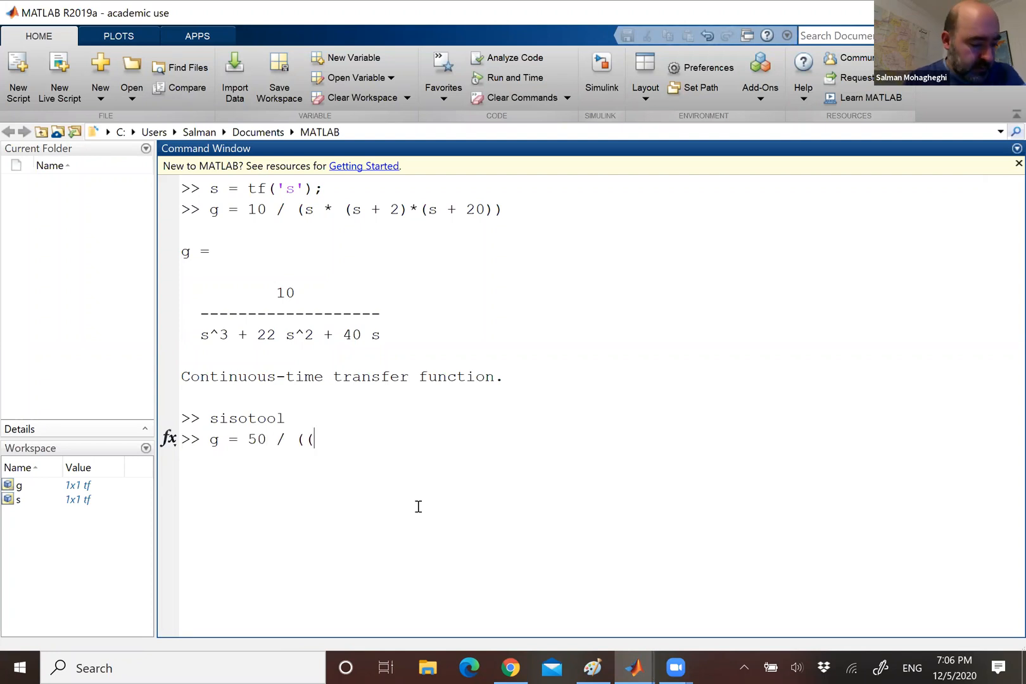
{"action": "type", "text": "s +"}
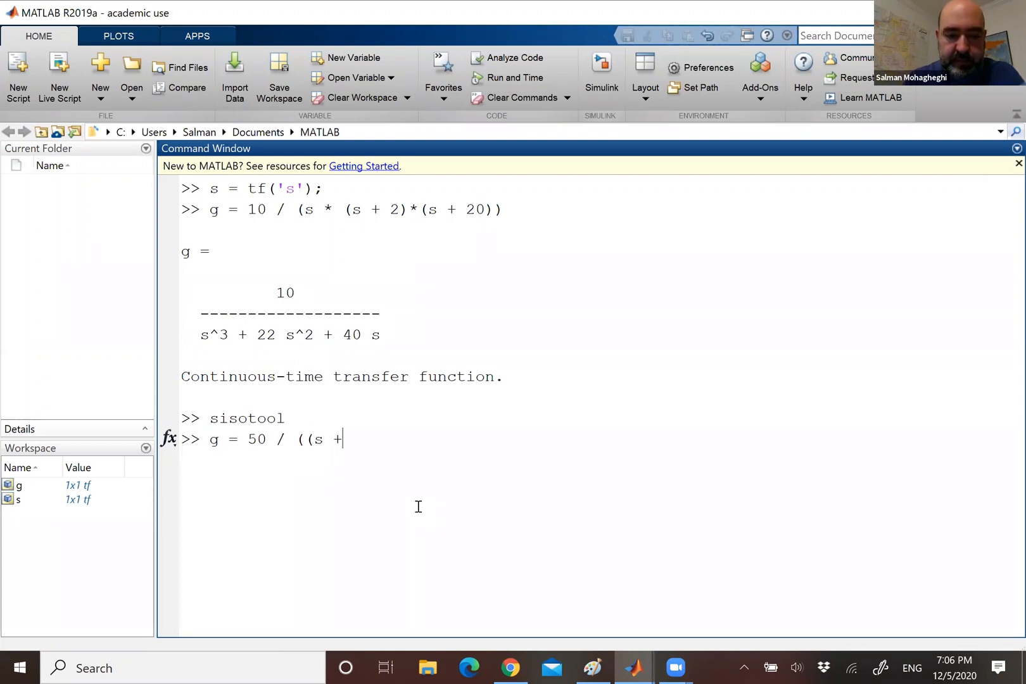
{"action": "type", "text": " 1)"}
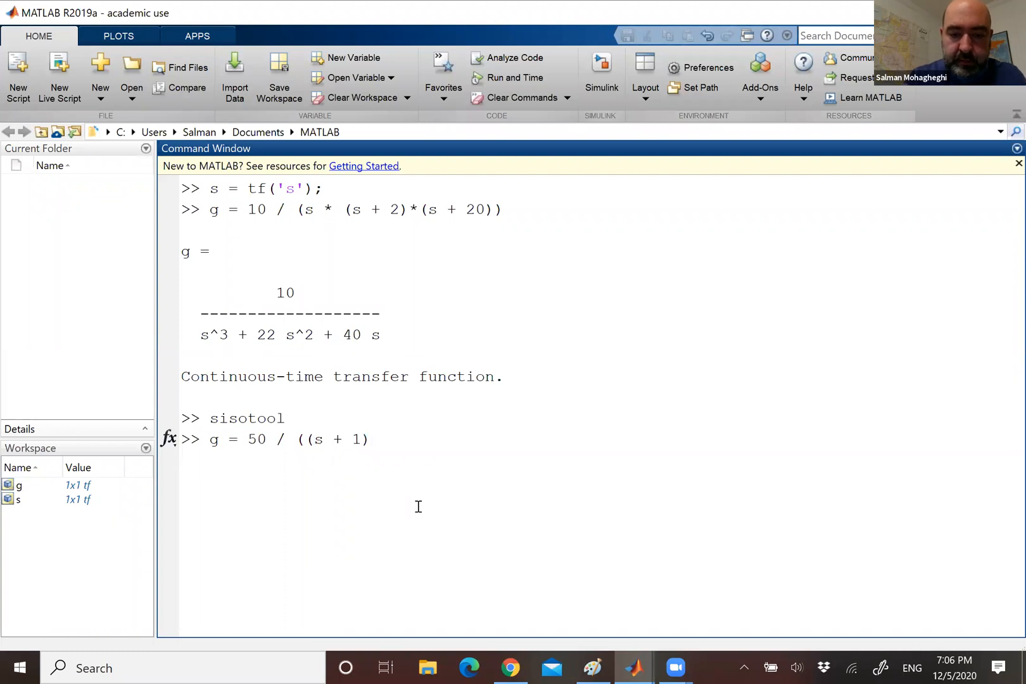
{"action": "type", "text": "*(s + 50))"}
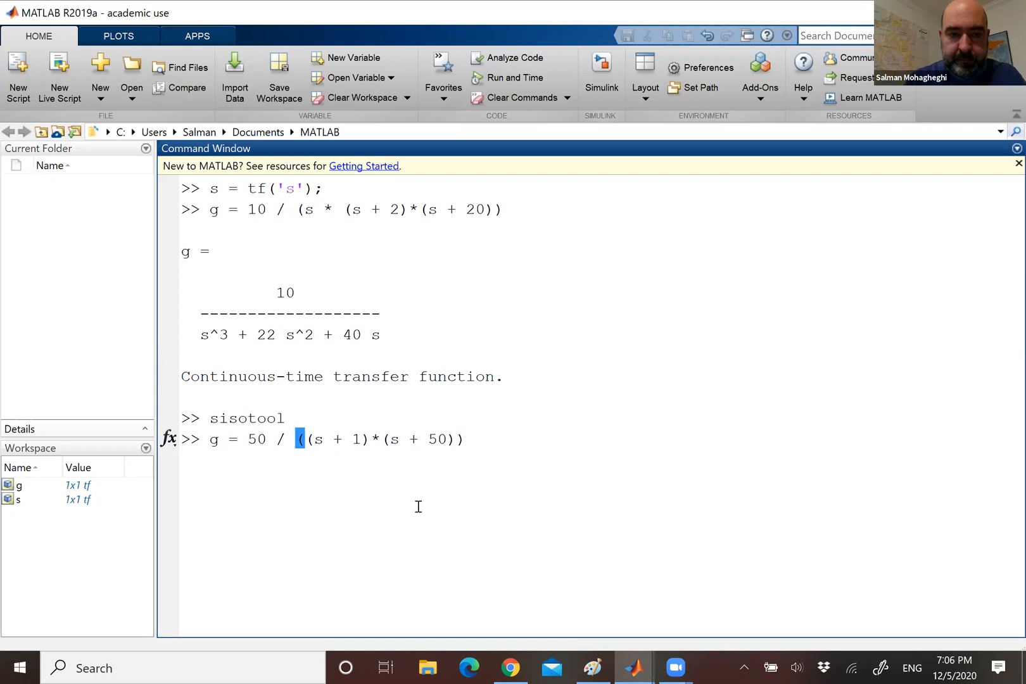
{"action": "key", "text": "Return"}
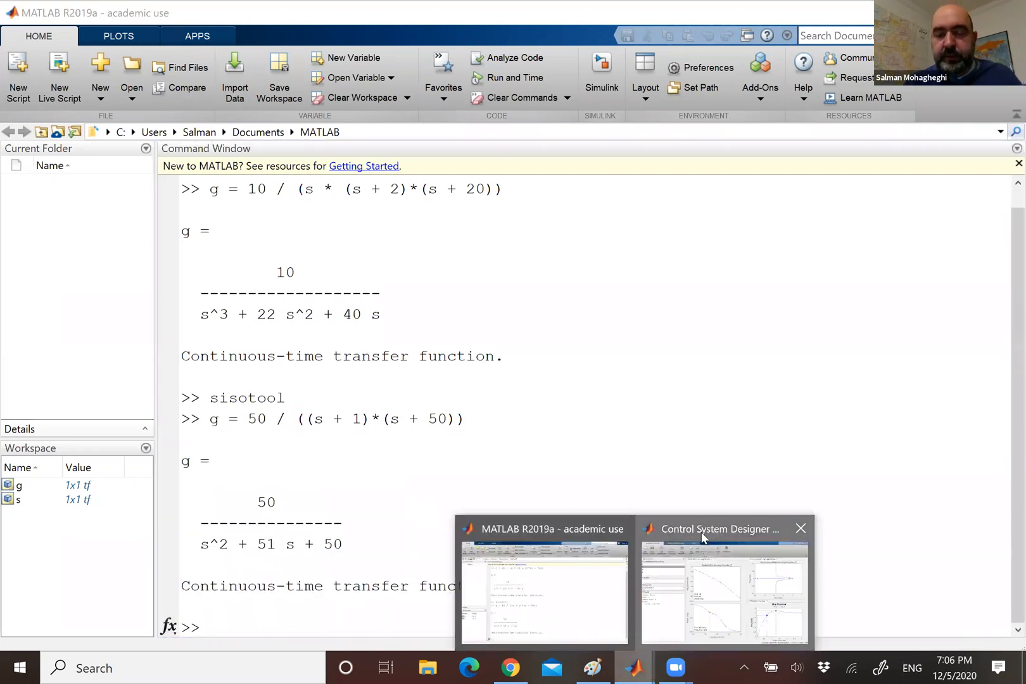
In Control System Designer, import g from the base workspace into block G of the control architecture.
{"action": "left_click", "coordinate": [705, 537]}
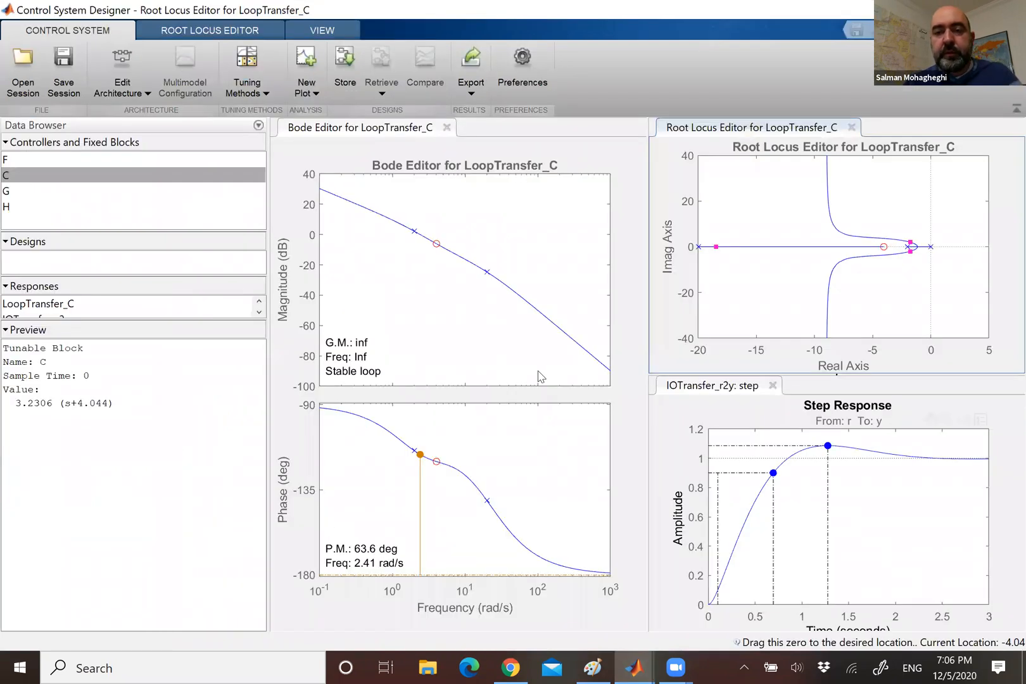
{"action": "left_click", "coordinate": [147, 90]}
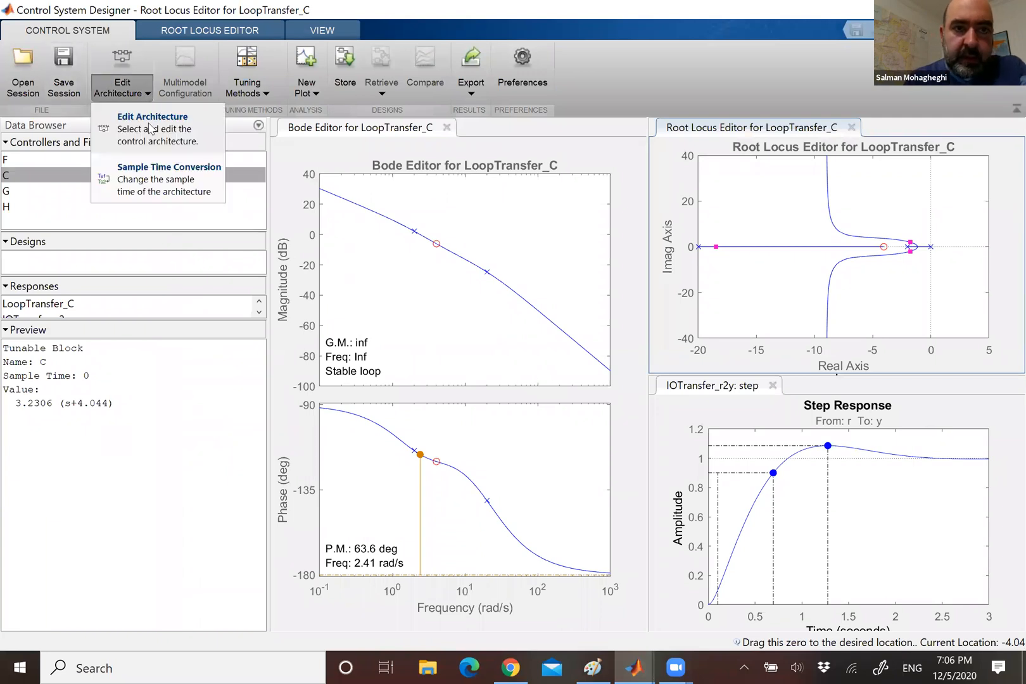
{"action": "left_click", "coordinate": [149, 129]}
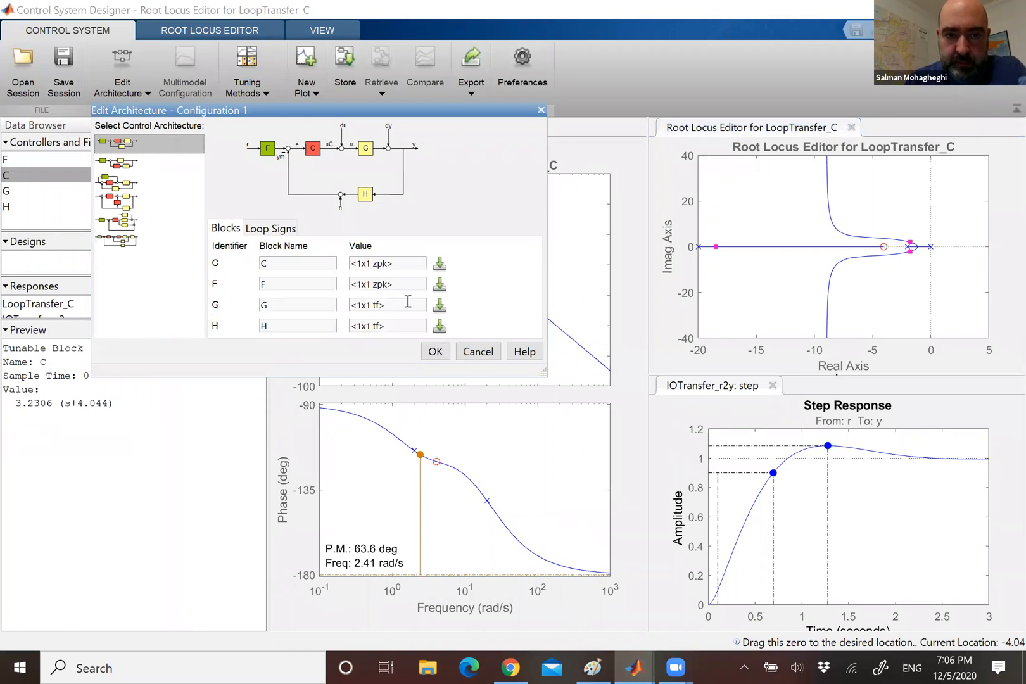
{"action": "left_click", "coordinate": [440, 305]}
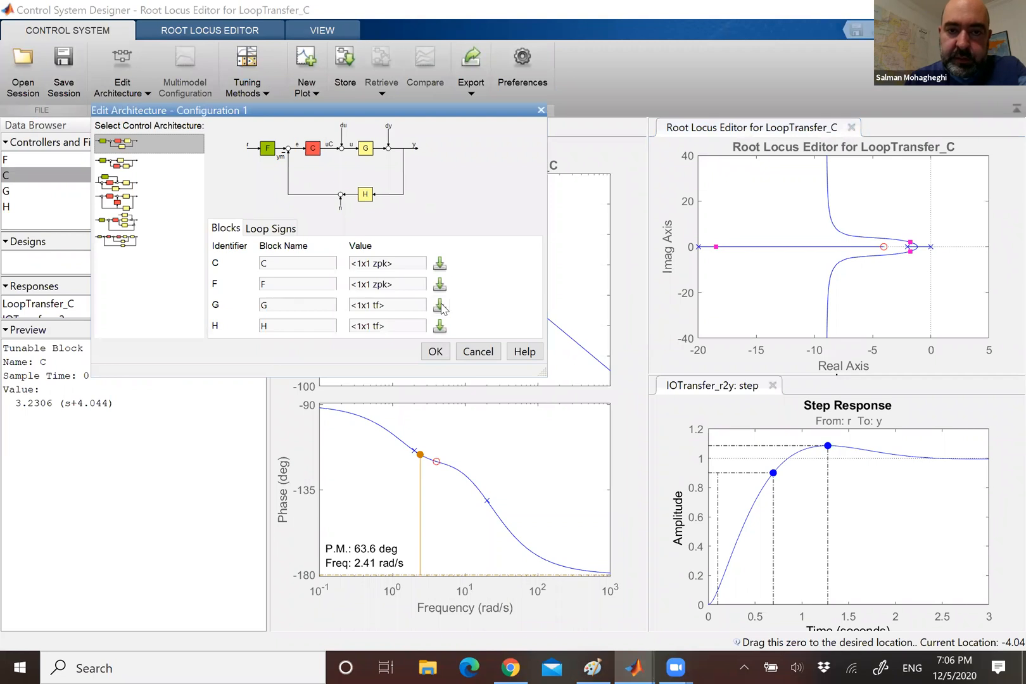
{"action": "left_click", "coordinate": [457, 418]}
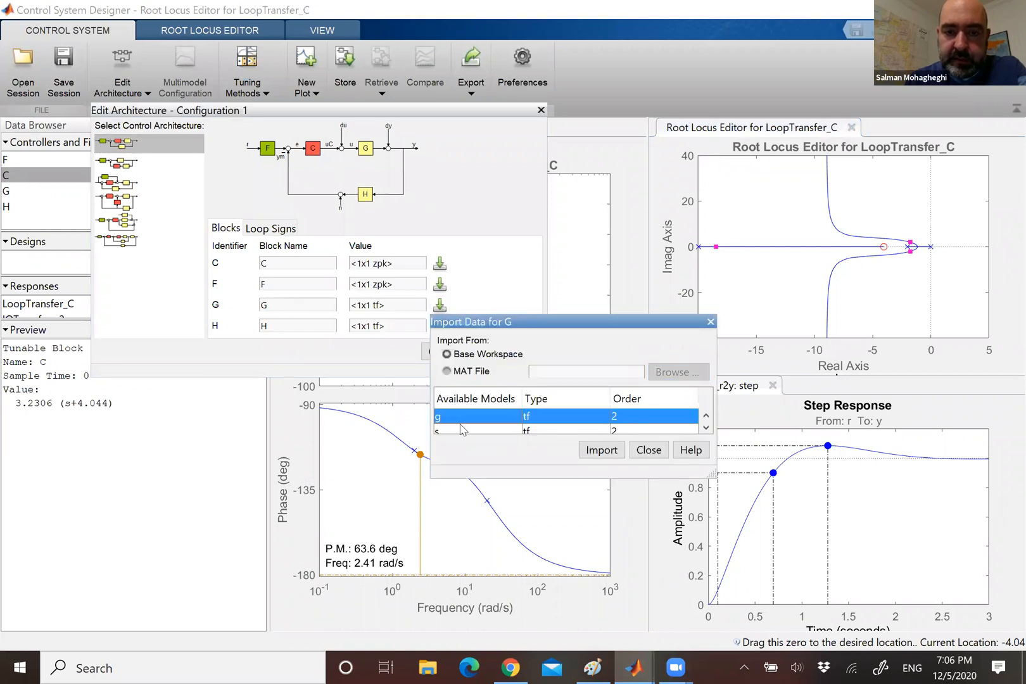
{"action": "left_click", "coordinate": [599, 452]}
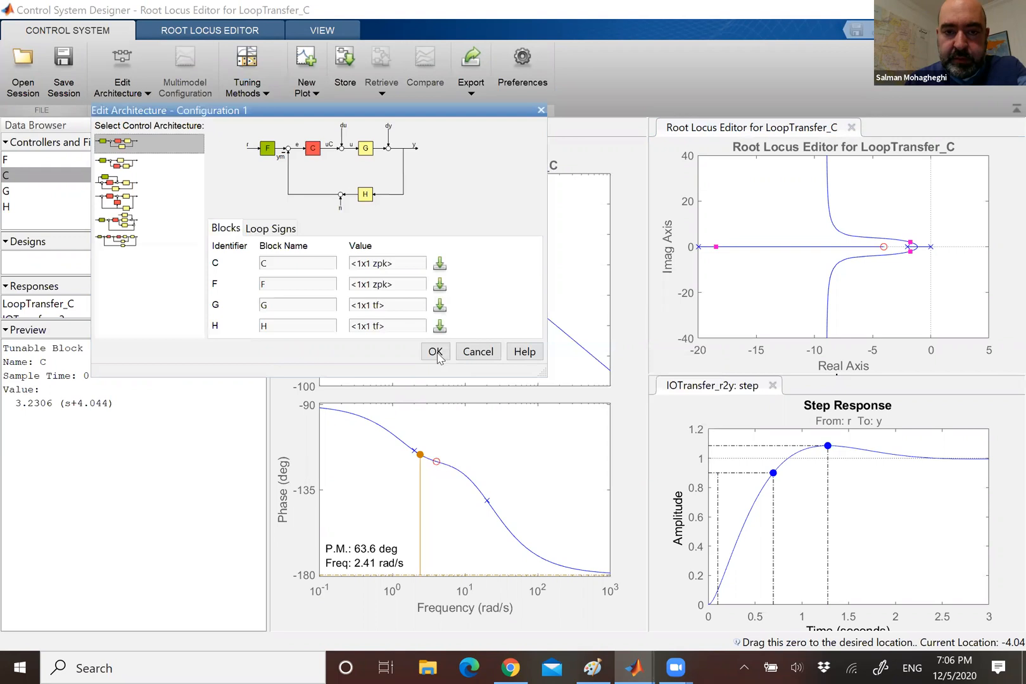
{"action": "left_click", "coordinate": [436, 352]}
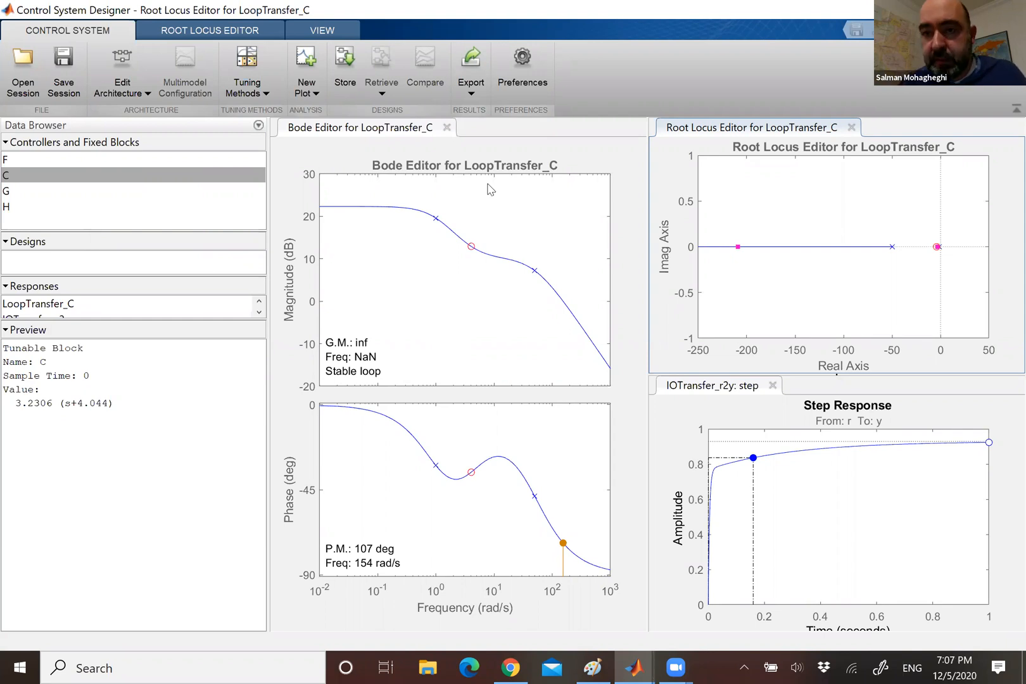
Delete the compensator's real zero near the origin in the root locus plot.
{"action": "right_click", "coordinate": [888, 200]}
{"action": "mouse_move", "coordinate": [916, 204]}
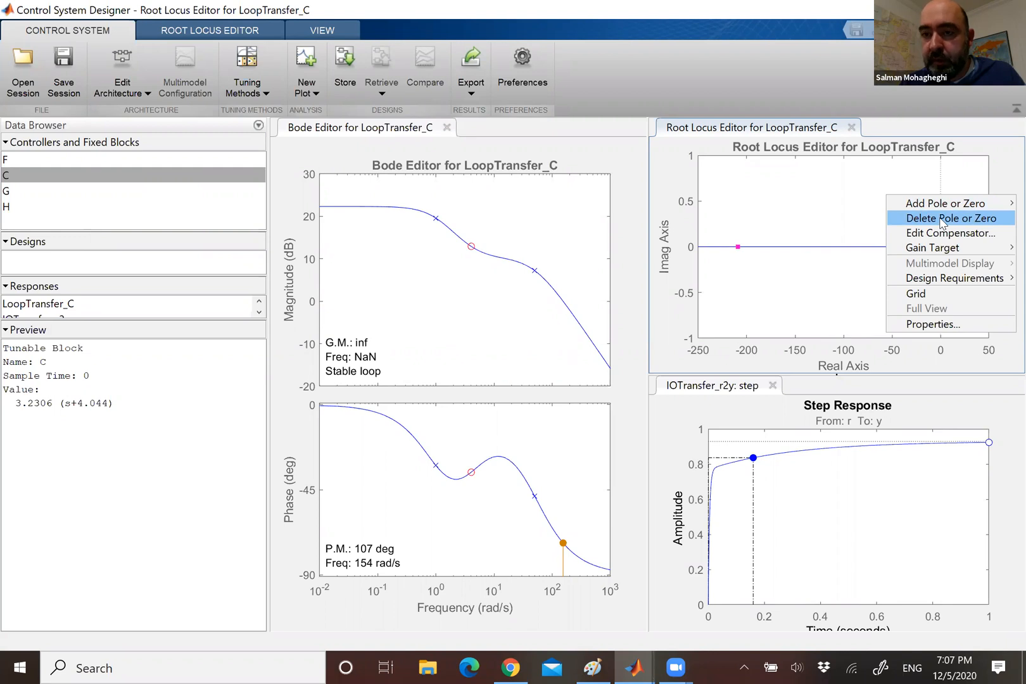
{"action": "left_click", "coordinate": [942, 218]}
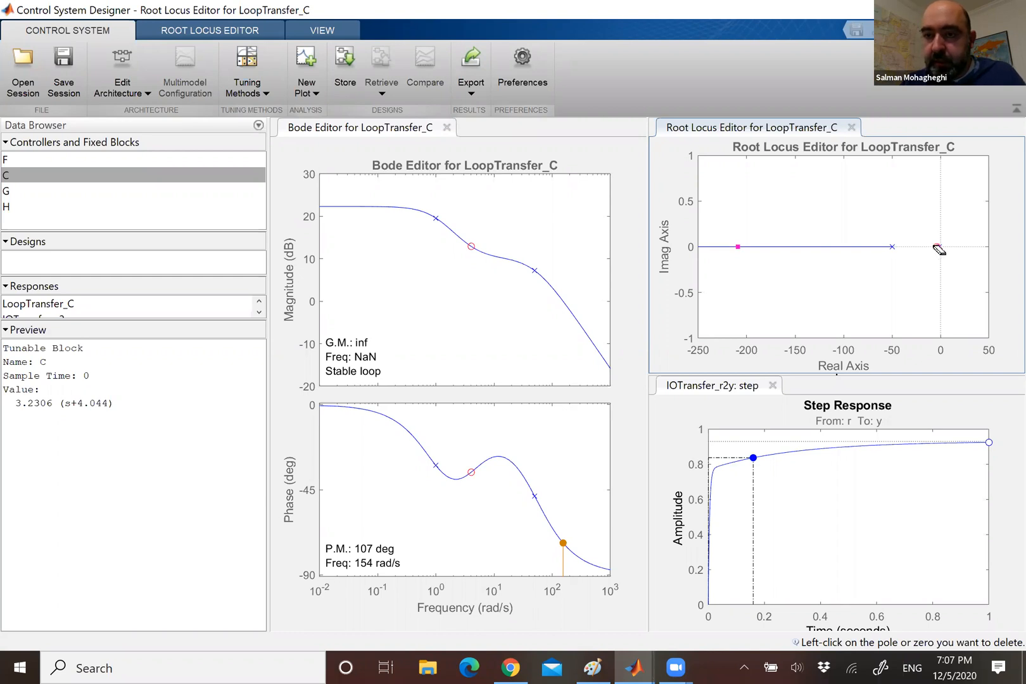
{"action": "left_click", "coordinate": [937, 247]}
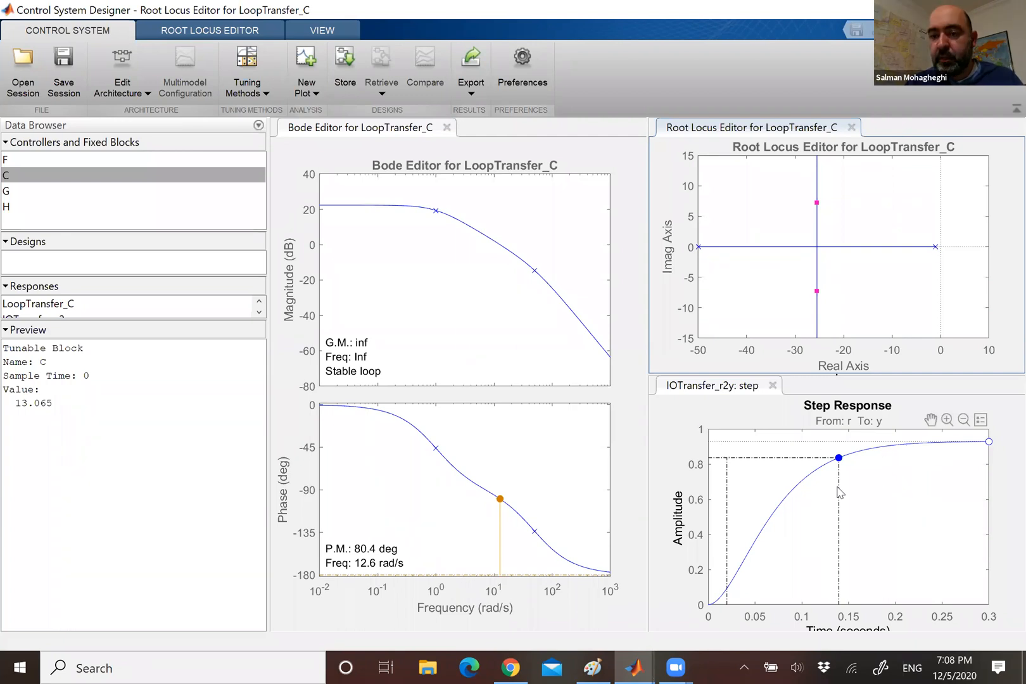
Add the Steady State characteristic to the step response plot and inspect its final value.
{"action": "right_click", "coordinate": [888, 476]}
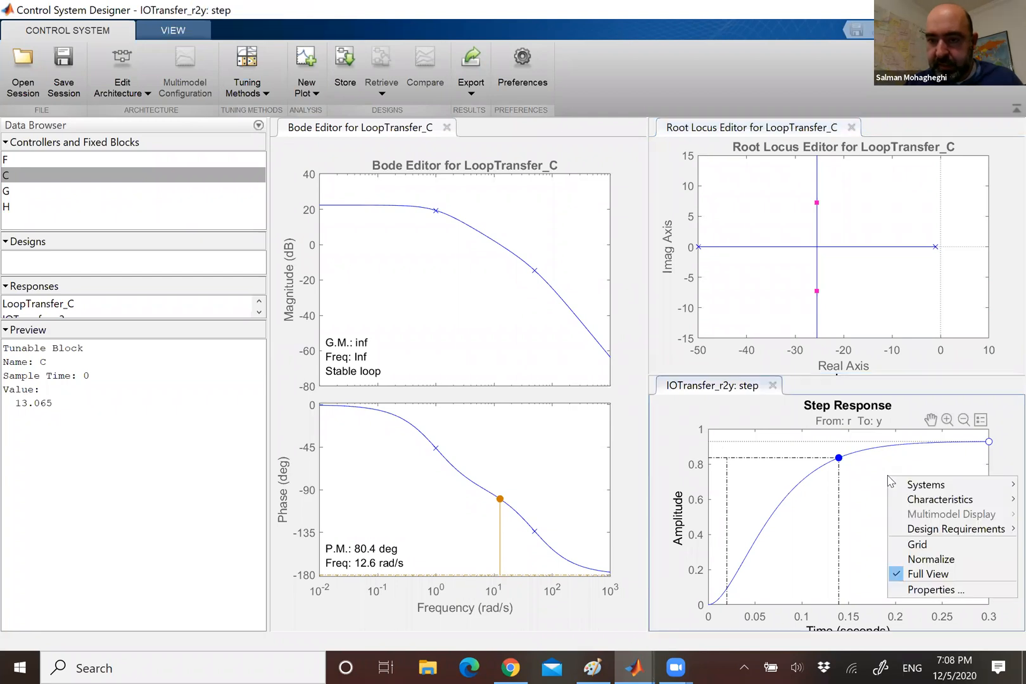
{"action": "mouse_move", "coordinate": [929, 503]}
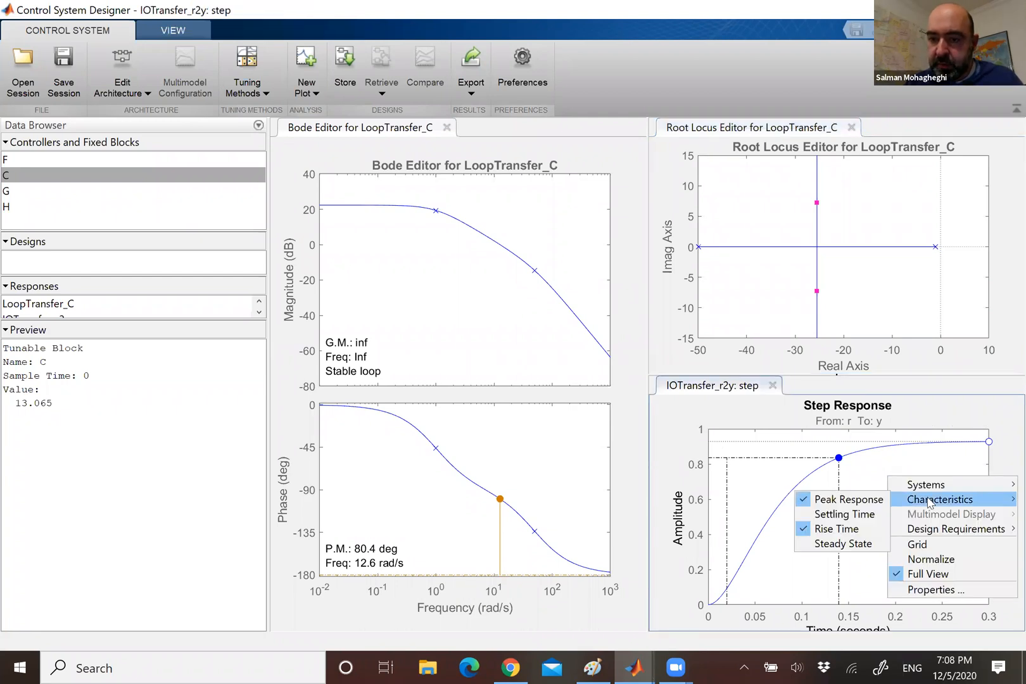
{"action": "left_click", "coordinate": [843, 544]}
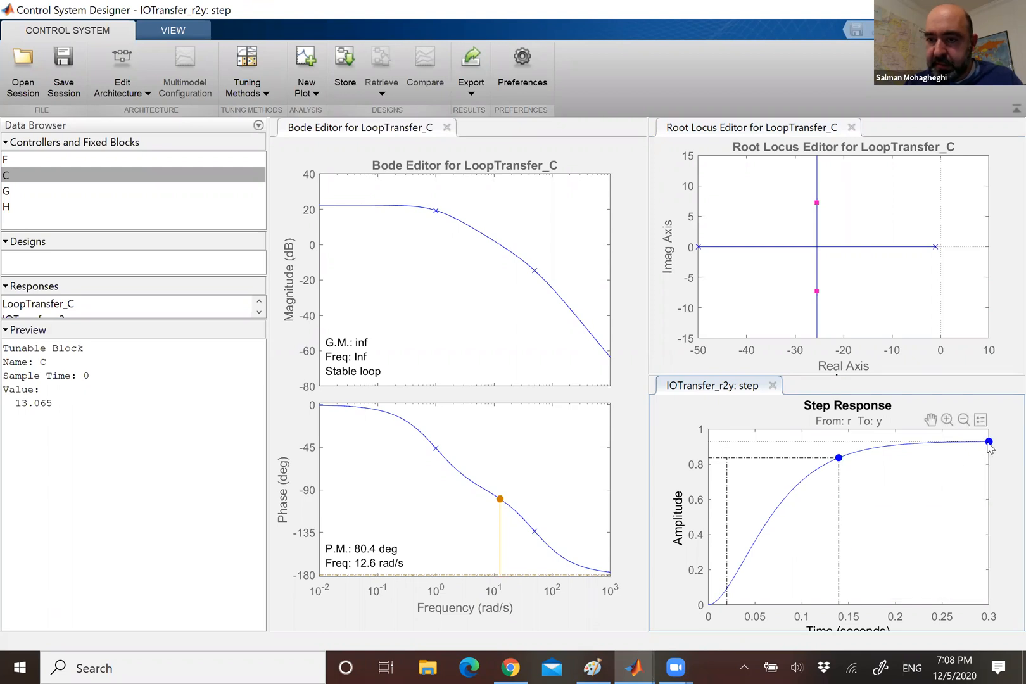
{"action": "mouse_move", "coordinate": [990, 446]}
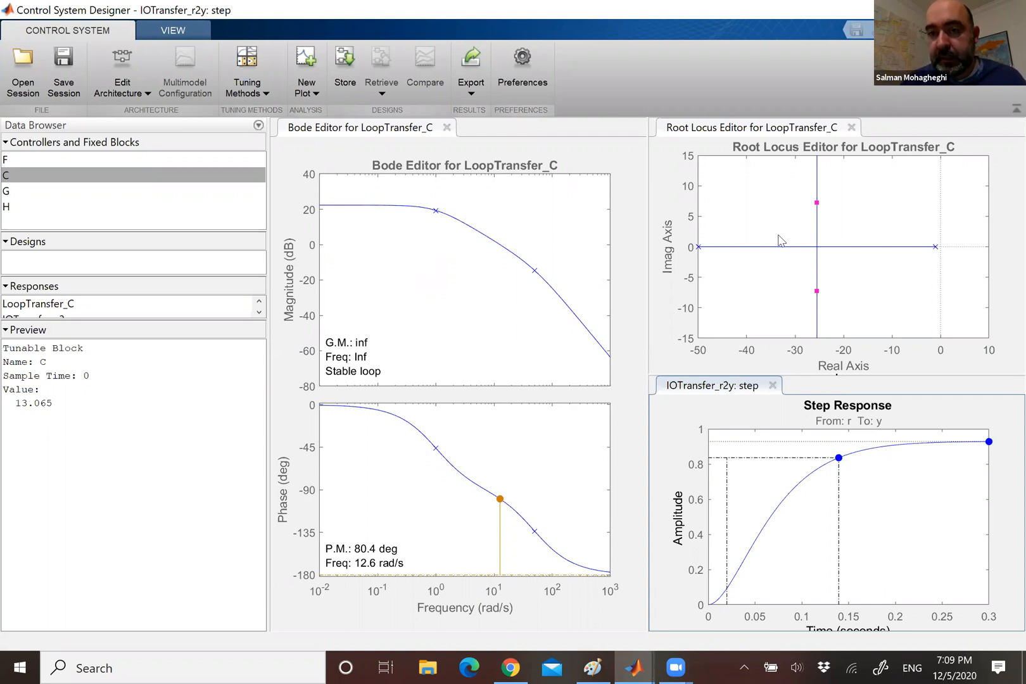
Add an integrator to compensator C from the root locus plot.
{"action": "left_click", "coordinate": [873, 192]}
{"action": "right_click", "coordinate": [872, 190]}
{"action": "mouse_move", "coordinate": [900, 200]}
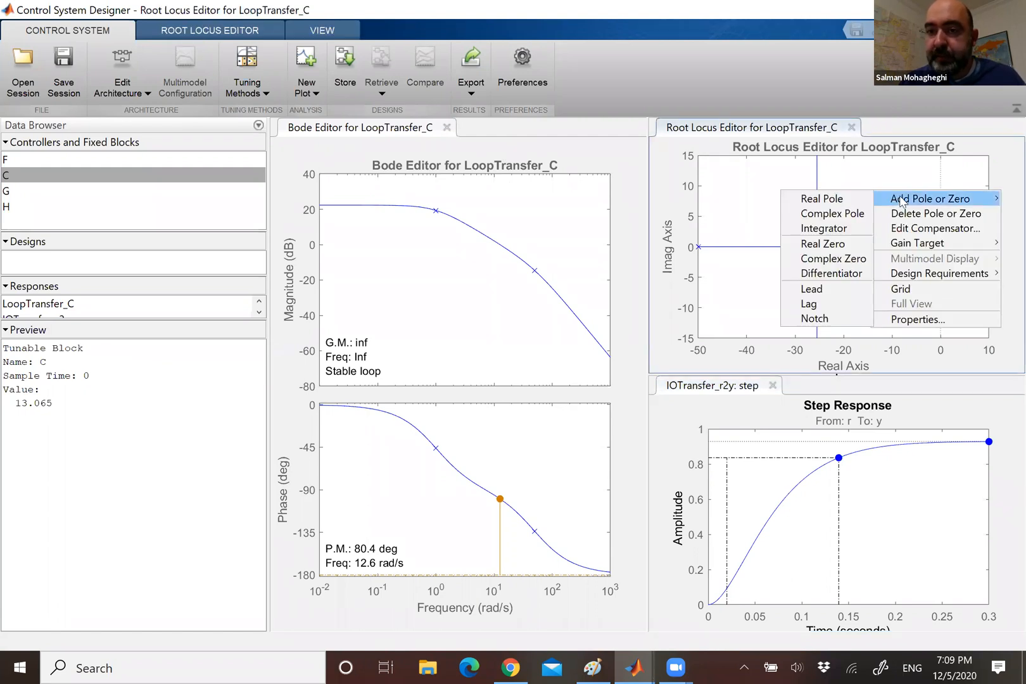
{"action": "left_click", "coordinate": [821, 231]}
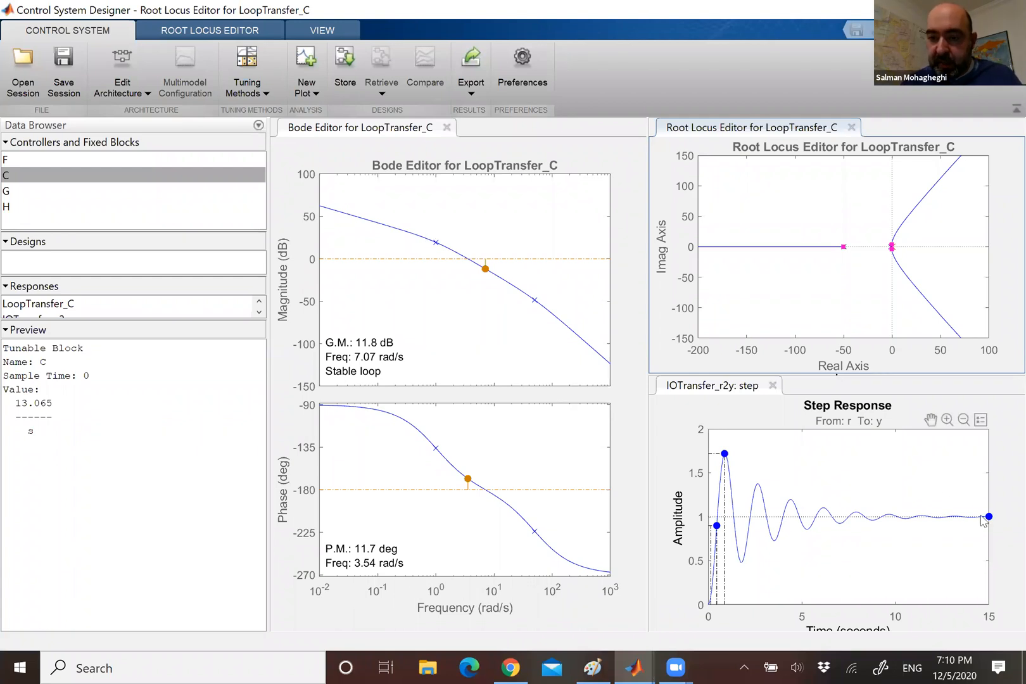
Inspect the step response's final value, peak overshoot and rise time.
{"action": "mouse_move", "coordinate": [990, 519]}
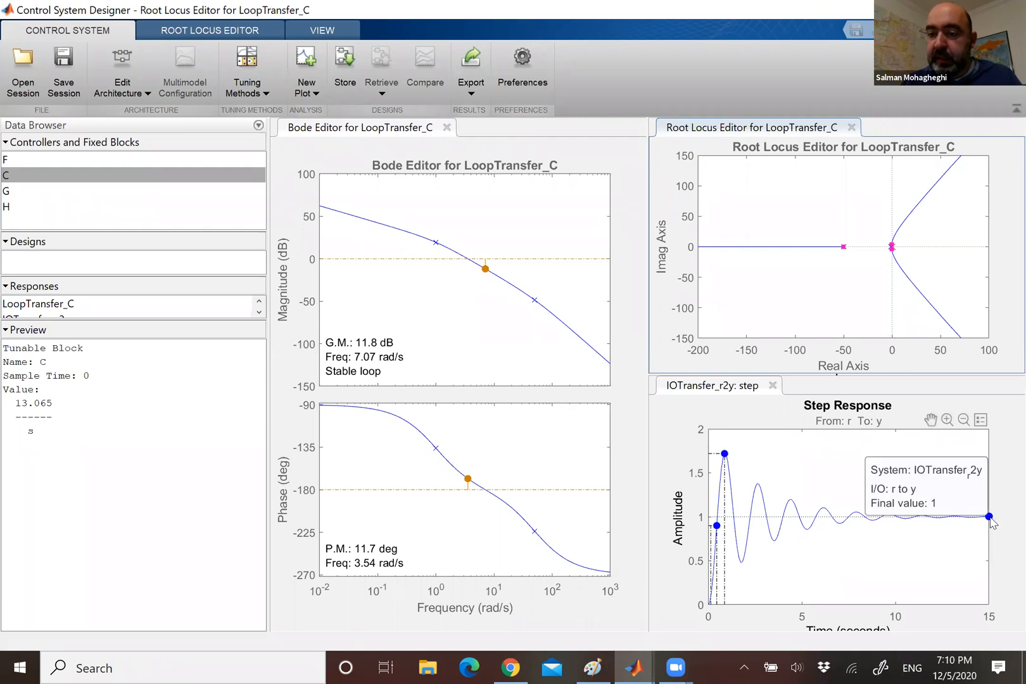
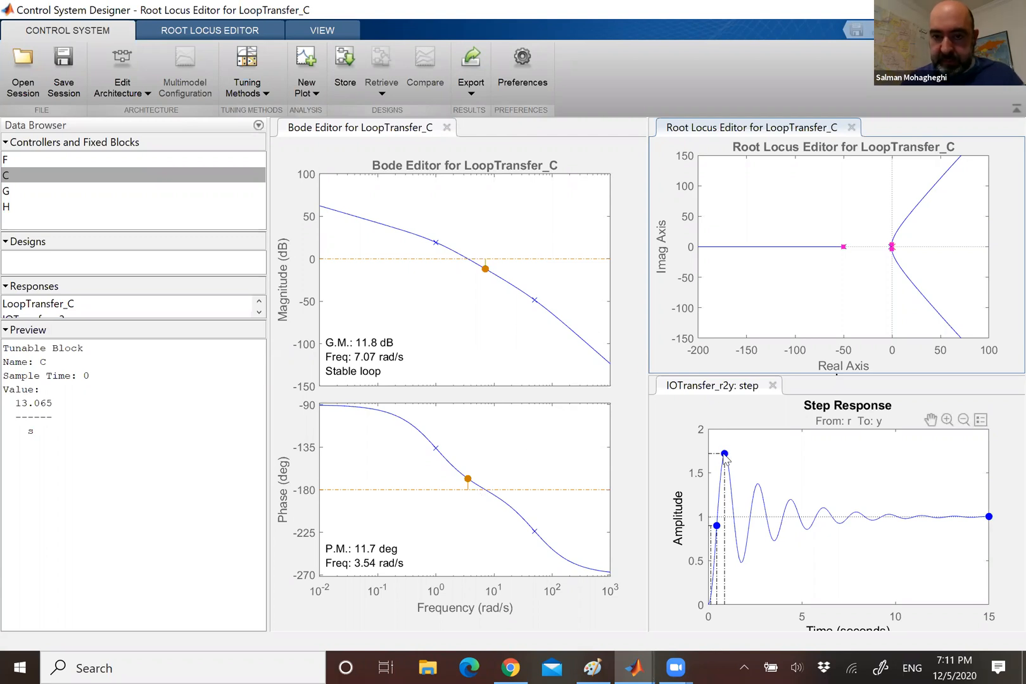
{"action": "mouse_move", "coordinate": [725, 454]}
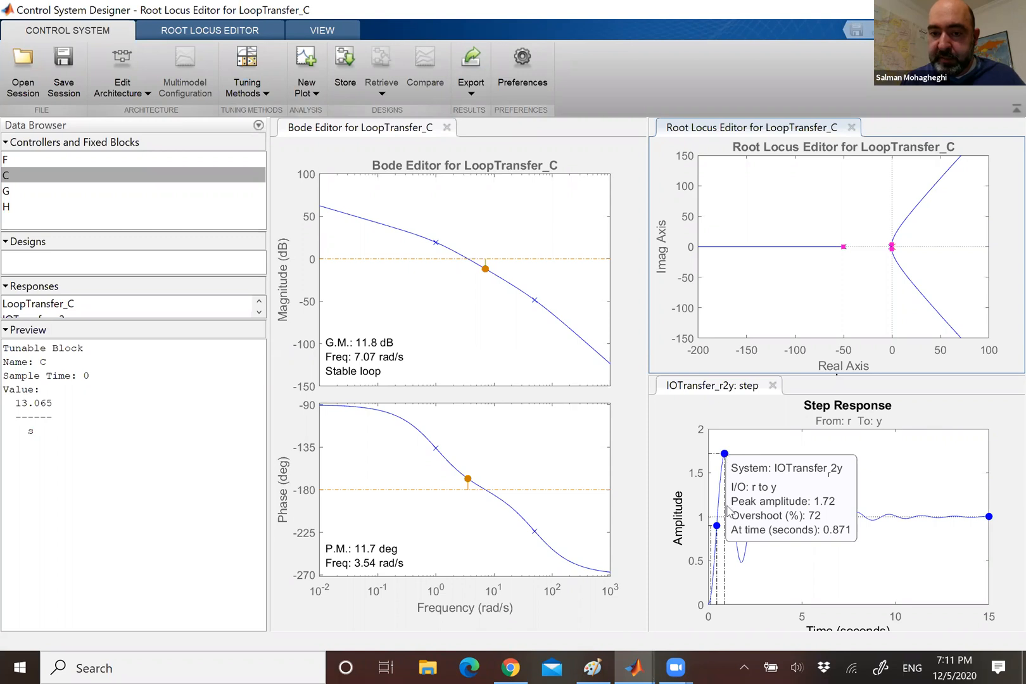
{"action": "mouse_move", "coordinate": [718, 527]}
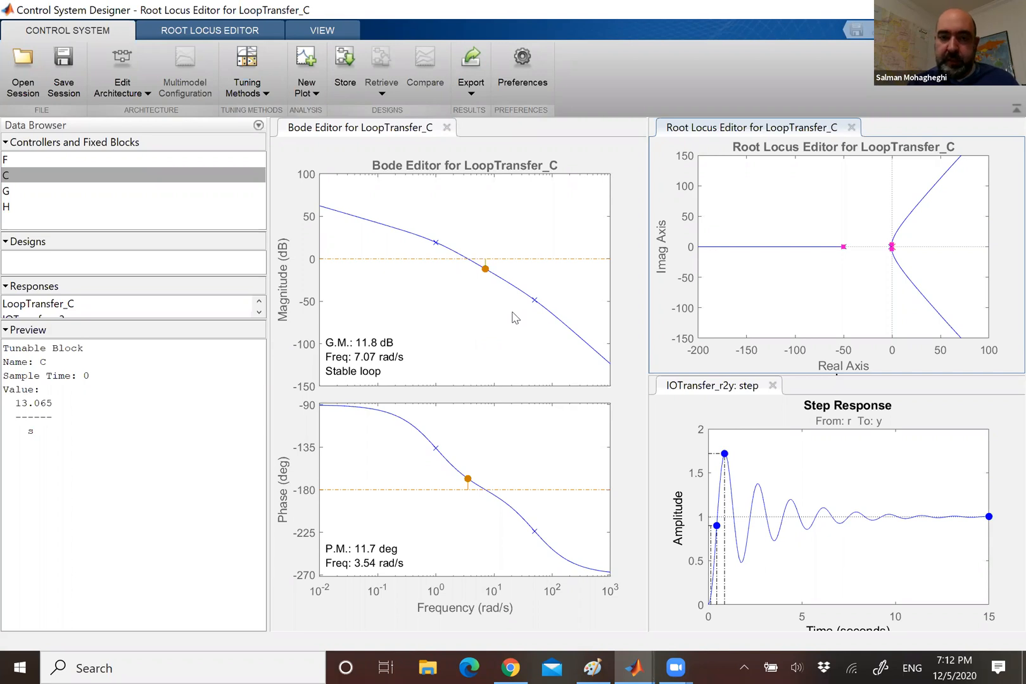
Switch to Paint and write ~ ωco in red after the ωn ≥ 2.2 rad/s result.
{"action": "left_click", "coordinate": [593, 667]}
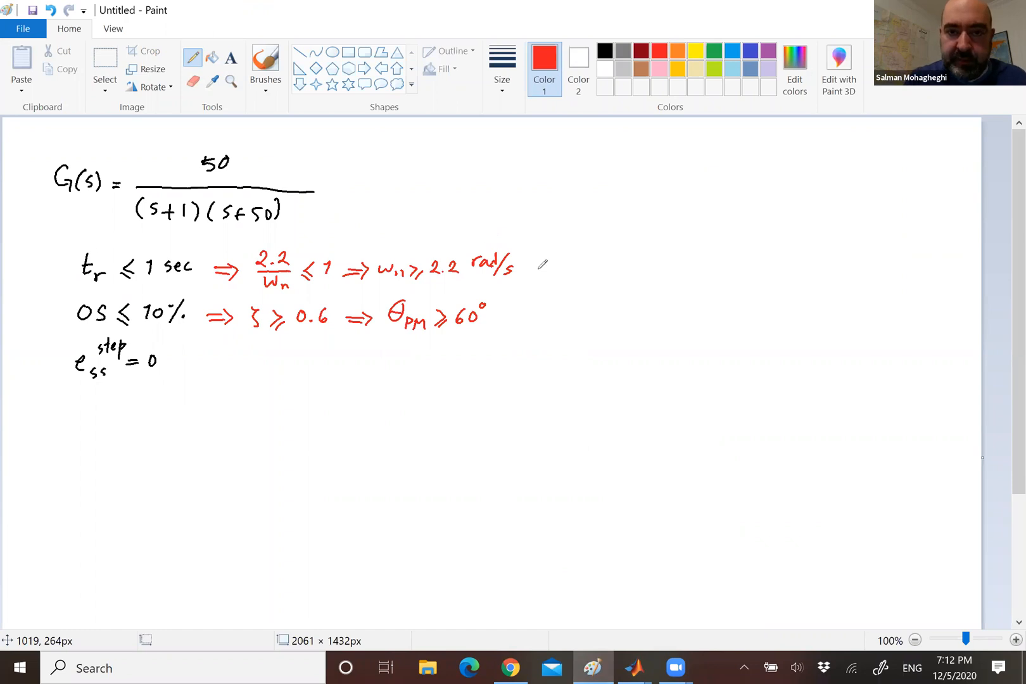
{"action": "mouse_move", "coordinate": [529, 272]}
{"action": "left_mouse_down"}
{"action": "mouse_move", "coordinate": [589, 263]}
{"action": "mouse_move", "coordinate": [602, 273]}
{"action": "left_mouse_up"}
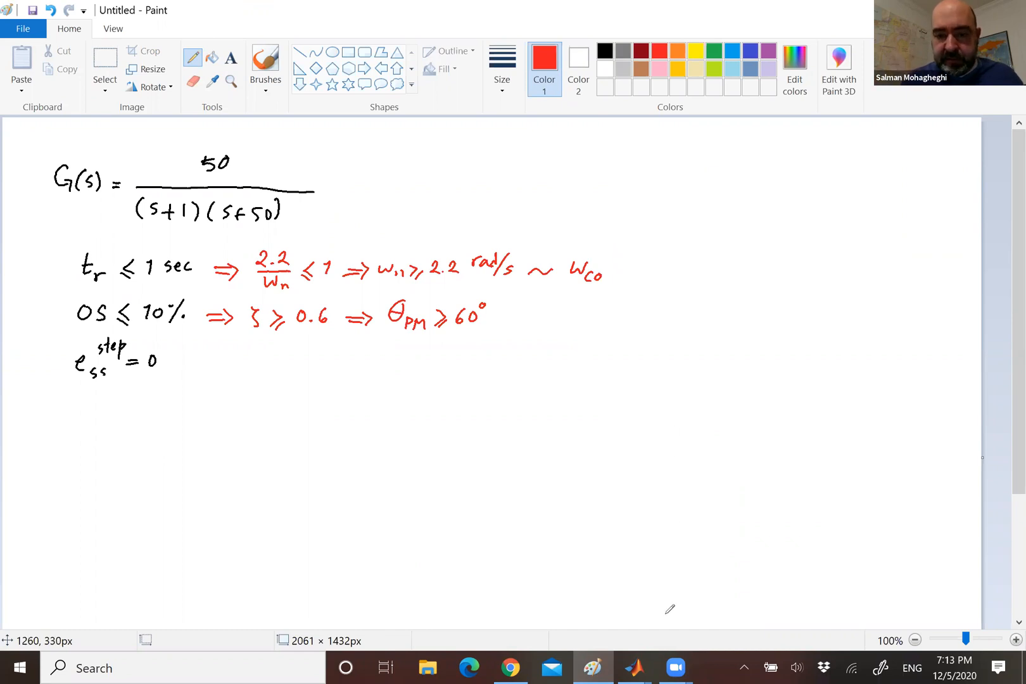
Return to Control System Designer and shift the open-loop Bode magnitude curve up and down, ending with a gain of about 4.323 for C.
{"action": "left_click", "coordinate": [634, 667]}
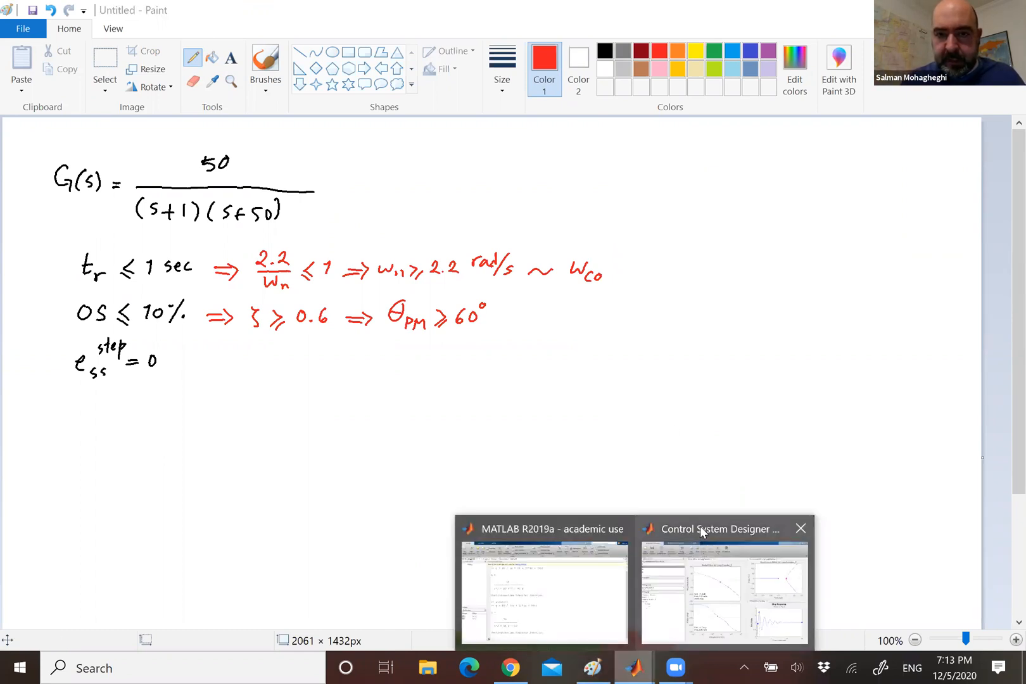
{"action": "left_click", "coordinate": [701, 532]}
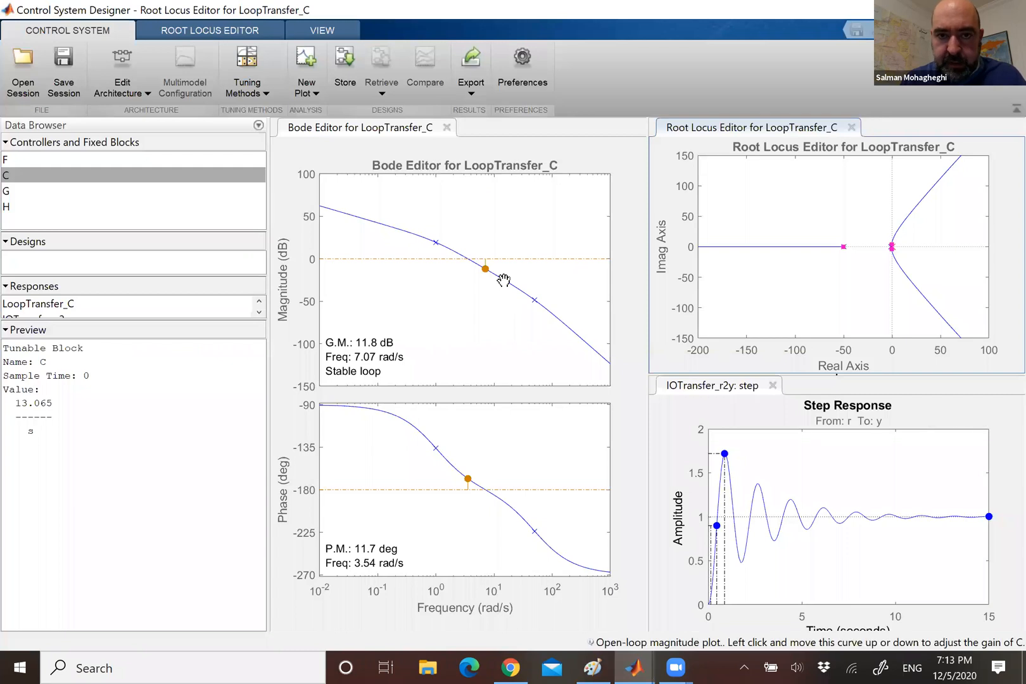
{"action": "left_click", "coordinate": [503, 279]}
{"action": "left_click_drag", "start_coordinate": [509, 280], "coordinate": [508, 266]}
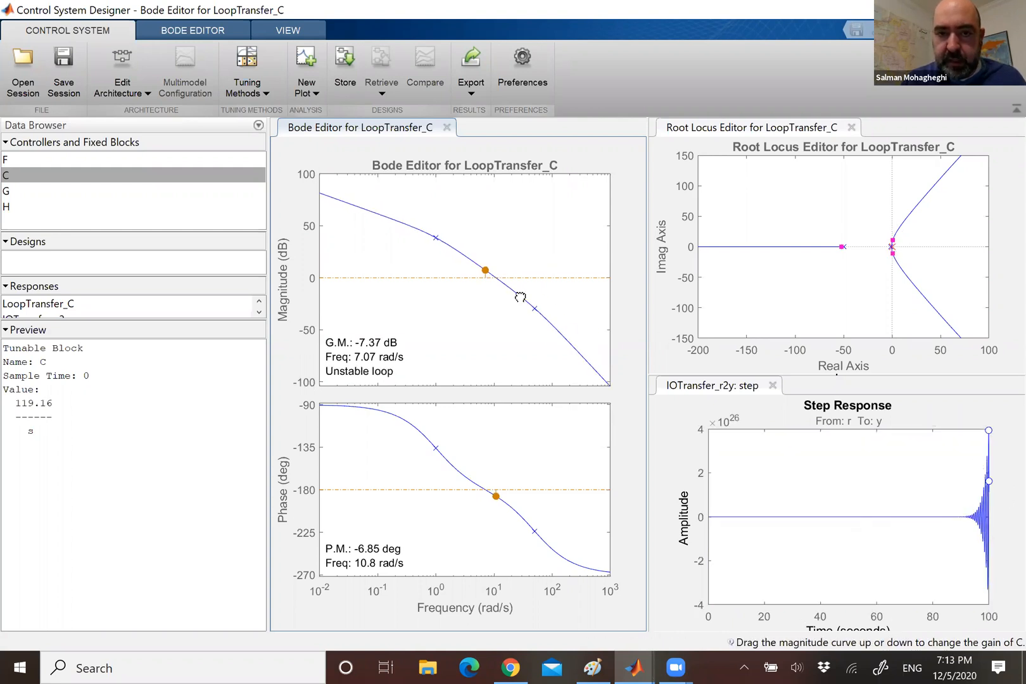
{"action": "left_click_drag", "start_coordinate": [520, 297], "coordinate": [518, 311]}
{"action": "left_click_drag", "start_coordinate": [359, 576], "coordinate": [363, 571]}
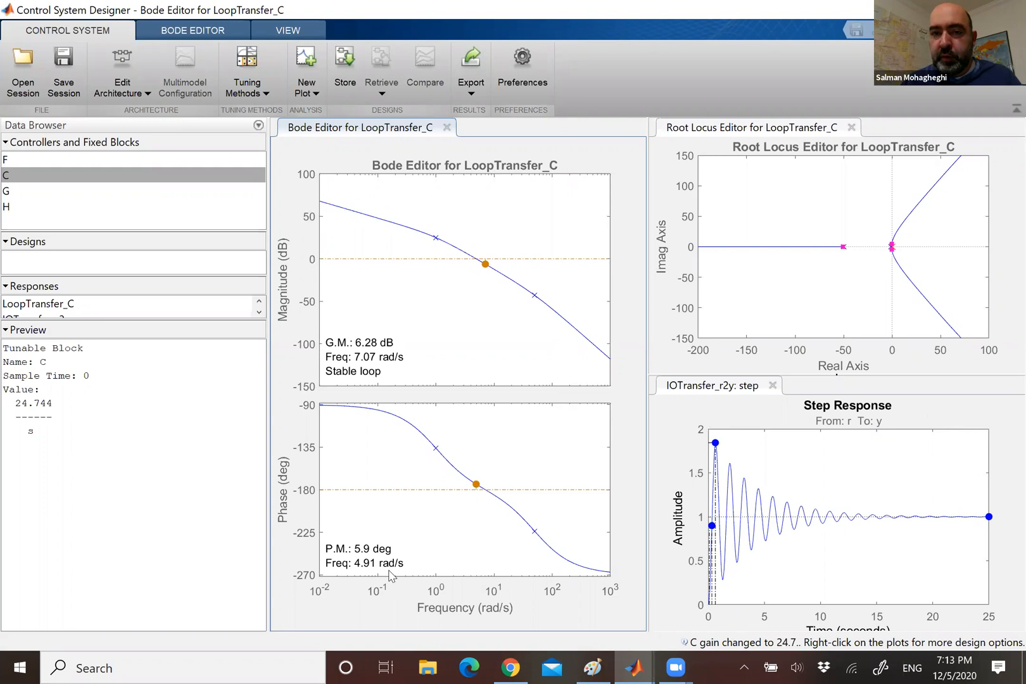
{"action": "left_click_drag", "start_coordinate": [502, 272], "coordinate": [501, 288]}
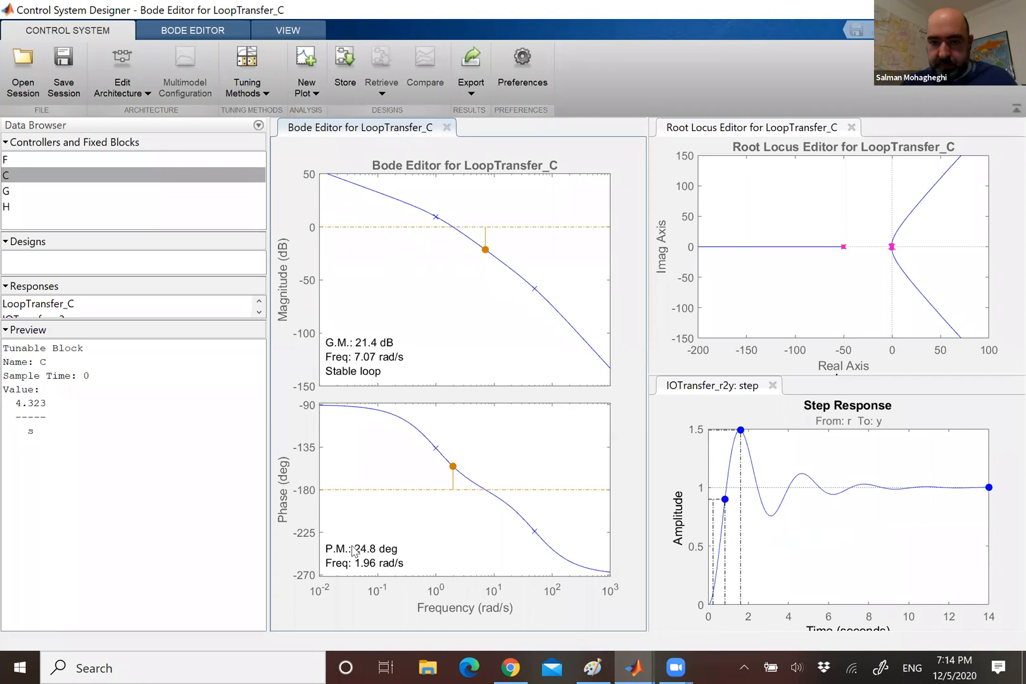
Switch to Paint and write the PI controller C(s) = Kp + Ki/s in light blue below the specifications.
{"action": "mouse_move", "coordinate": [726, 500]}
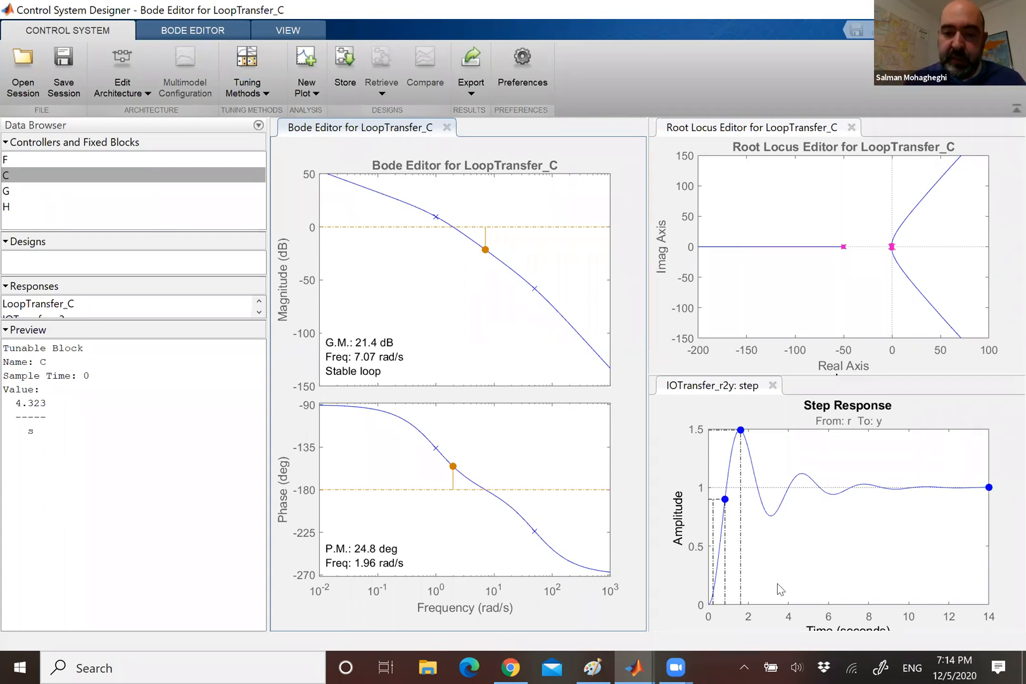
{"action": "left_click", "coordinate": [596, 667]}
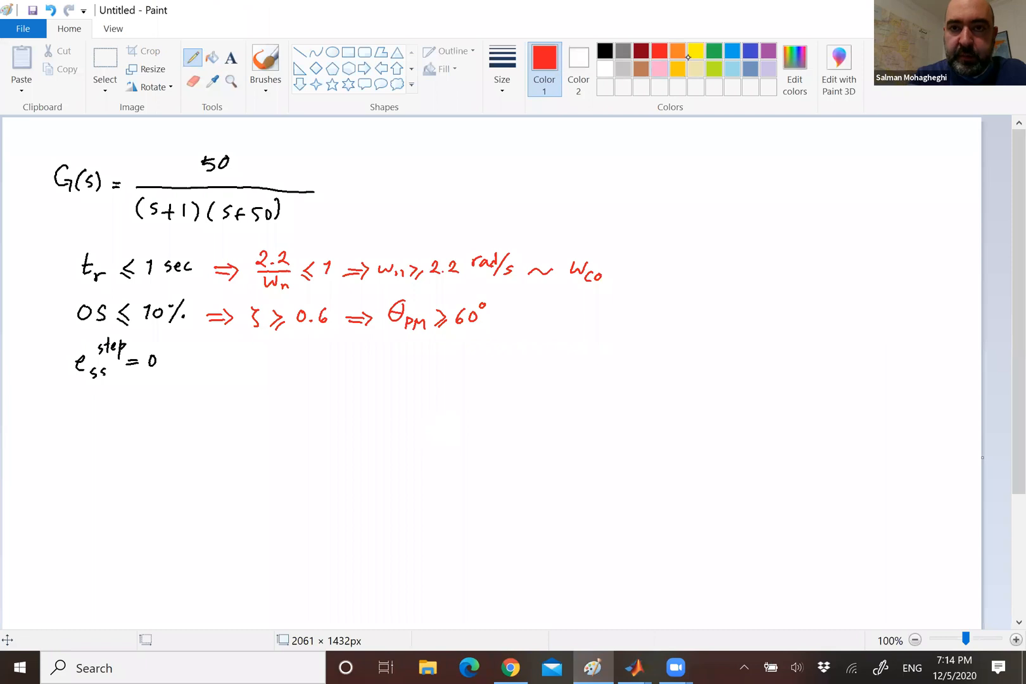
{"action": "left_click", "coordinate": [732, 51]}
{"action": "mouse_move", "coordinate": [426, 439]}
{"action": "left_mouse_down"}
{"action": "mouse_move", "coordinate": [426, 464]}
{"action": "mouse_move", "coordinate": [489, 458]}
{"action": "mouse_move", "coordinate": [479, 467]}
{"action": "left_mouse_up"}
{"action": "left_click", "coordinate": [447, 462]}
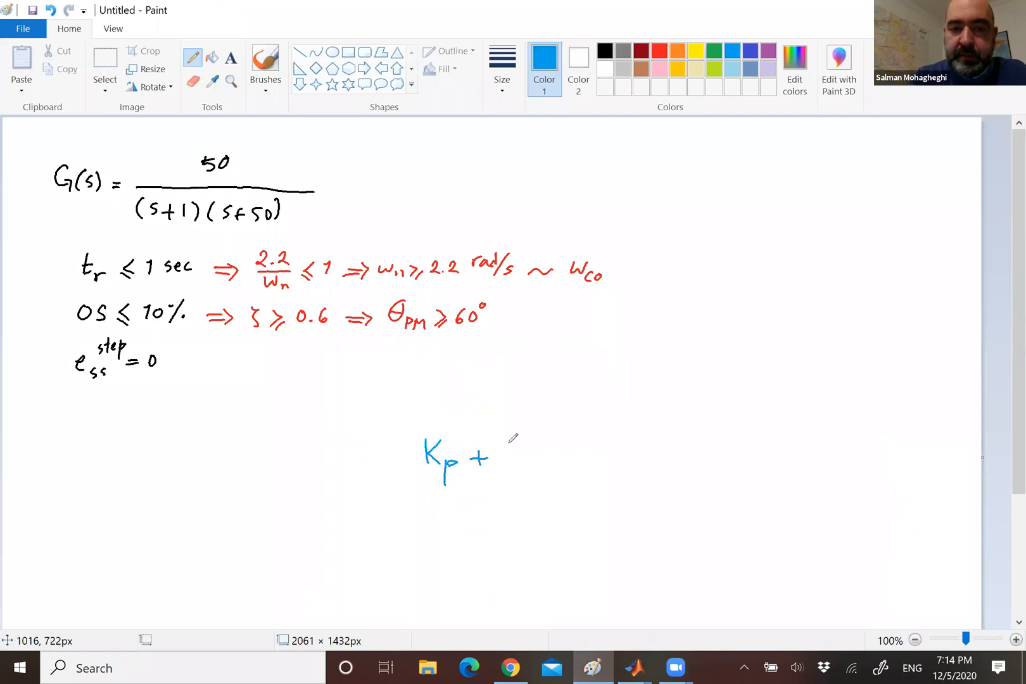
{"action": "mouse_move", "coordinate": [518, 423]}
{"action": "left_mouse_down"}
{"action": "mouse_move", "coordinate": [517, 449]}
{"action": "mouse_move", "coordinate": [550, 457]}
{"action": "mouse_move", "coordinate": [528, 483]}
{"action": "left_mouse_up"}
{"action": "left_click", "coordinate": [543, 430]}
{"action": "left_click_drag", "start_coordinate": [398, 462], "coordinate": [411, 466]}
{"action": "mouse_move", "coordinate": [325, 451]}
{"action": "left_mouse_down"}
{"action": "mouse_move", "coordinate": [325, 467]}
{"action": "mouse_move", "coordinate": [364, 470]}
{"action": "left_mouse_up"}
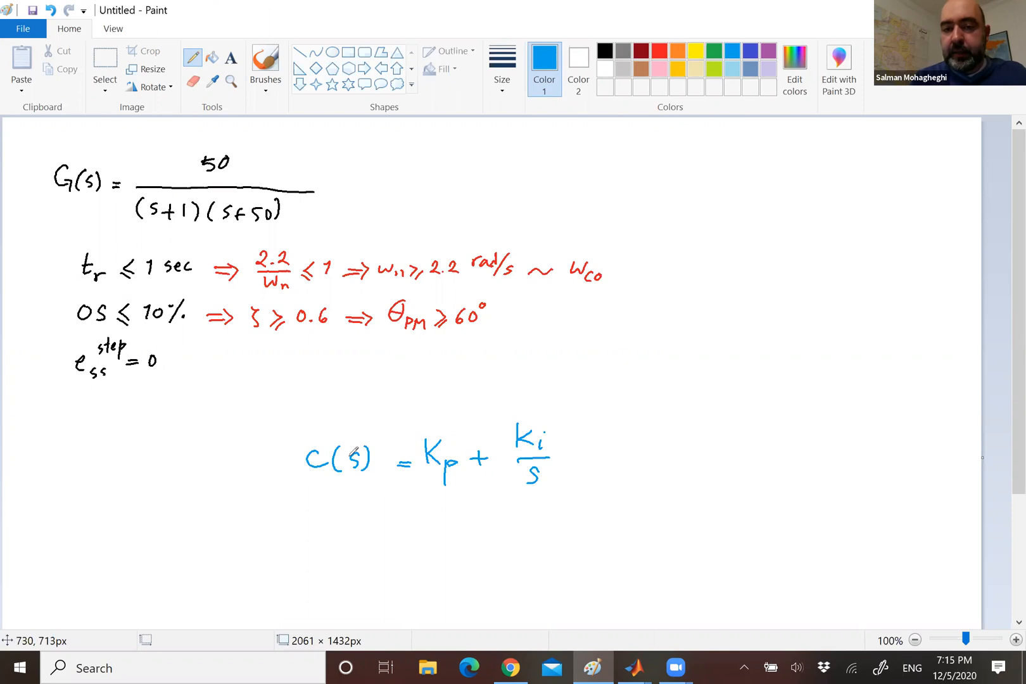
Extend the C(s) equation with the combined fraction = (Kp s + Ki)/s.
{"action": "left_click_drag", "start_coordinate": [576, 454], "coordinate": [744, 455]}
{"action": "left_click_drag", "start_coordinate": [674, 470], "coordinate": [660, 482]}
{"action": "left_click_drag", "start_coordinate": [609, 420], "coordinate": [609, 441]}
{"action": "mouse_move", "coordinate": [625, 422]}
{"action": "left_mouse_down"}
{"action": "mouse_move", "coordinate": [629, 450]}
{"action": "mouse_move", "coordinate": [641, 433]}
{"action": "mouse_move", "coordinate": [682, 431]}
{"action": "mouse_move", "coordinate": [673, 446]}
{"action": "left_mouse_up"}
{"action": "mouse_move", "coordinate": [696, 420]}
{"action": "left_mouse_down"}
{"action": "mouse_move", "coordinate": [695, 441]}
{"action": "mouse_move", "coordinate": [721, 441]}
{"action": "left_mouse_up"}
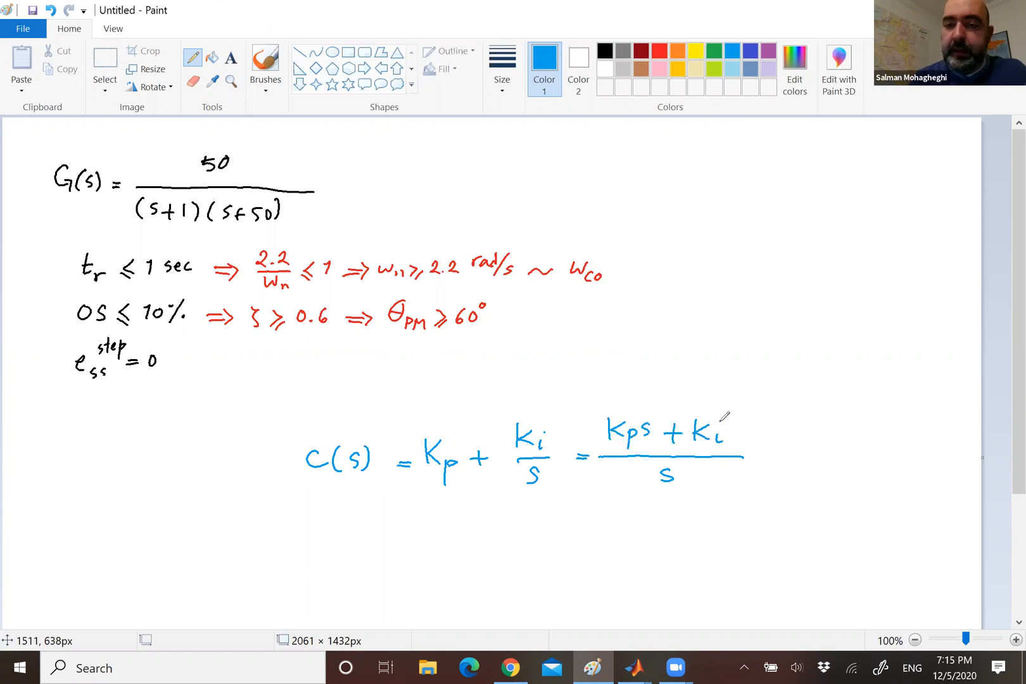
Draw a red arrow to the denominator s of the combined fraction and label it integrator.
{"action": "left_click", "coordinate": [662, 47]}
{"action": "left_click_drag", "start_coordinate": [692, 491], "coordinate": [734, 522]}
{"action": "left_click", "coordinate": [749, 517]}
{"action": "left_click_drag", "start_coordinate": [747, 523], "coordinate": [772, 528]}
{"action": "mouse_move", "coordinate": [765, 520]}
{"action": "left_mouse_down"}
{"action": "mouse_move", "coordinate": [792, 521]}
{"action": "mouse_move", "coordinate": [796, 539]}
{"action": "mouse_move", "coordinate": [834, 513]}
{"action": "left_mouse_up"}
{"action": "left_click_drag", "start_coordinate": [827, 507], "coordinate": [853, 504]}
{"action": "left_click", "coordinate": [839, 514]}
{"action": "left_click", "coordinate": [844, 513]}
Label the numerator Kp s + Ki as zero in red, with an arrow pointing to it.
{"action": "mouse_move", "coordinate": [753, 379]}
{"action": "left_mouse_down"}
{"action": "mouse_move", "coordinate": [716, 401]}
{"action": "mouse_move", "coordinate": [778, 378]}
{"action": "left_mouse_up"}
{"action": "left_click_drag", "start_coordinate": [780, 373], "coordinate": [789, 378]}
{"action": "left_click_drag", "start_coordinate": [794, 375], "coordinate": [800, 368]}
{"action": "left_click_drag", "start_coordinate": [803, 370], "coordinate": [810, 371]}
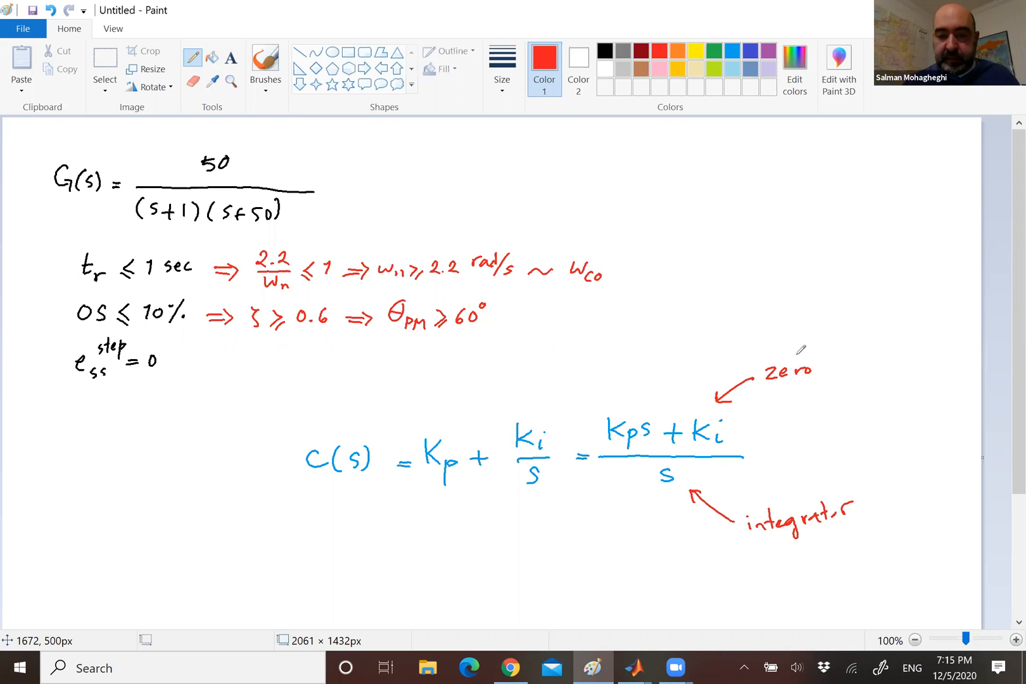
Return to Control System Designer and add a real zero to compensator C at about -10 on the root locus.
{"action": "left_click", "coordinate": [634, 668]}
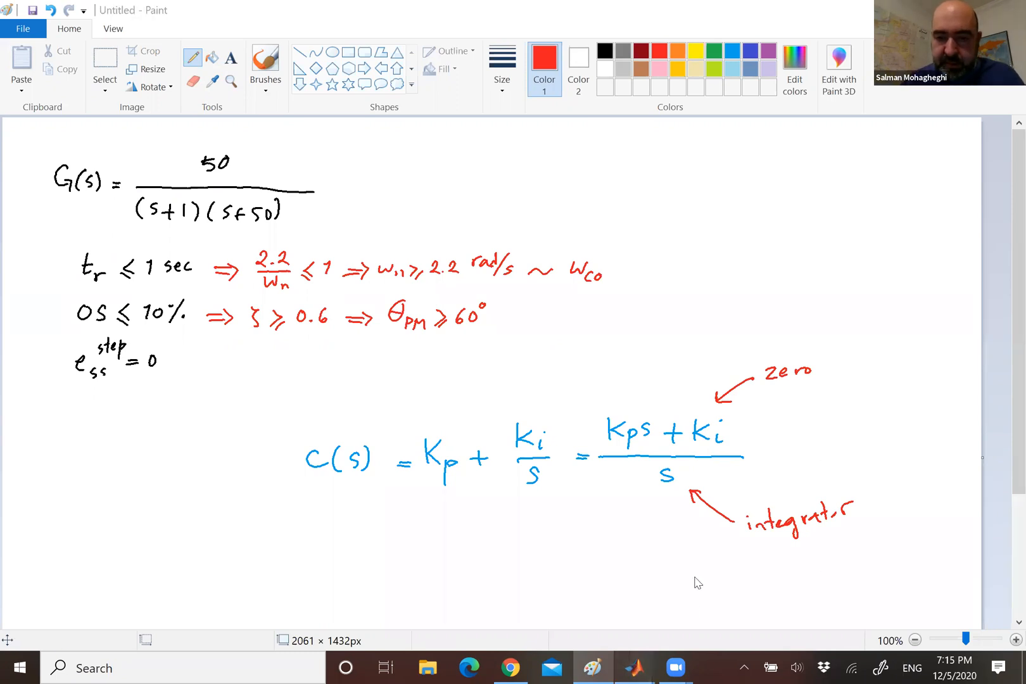
{"action": "left_click", "coordinate": [704, 507]}
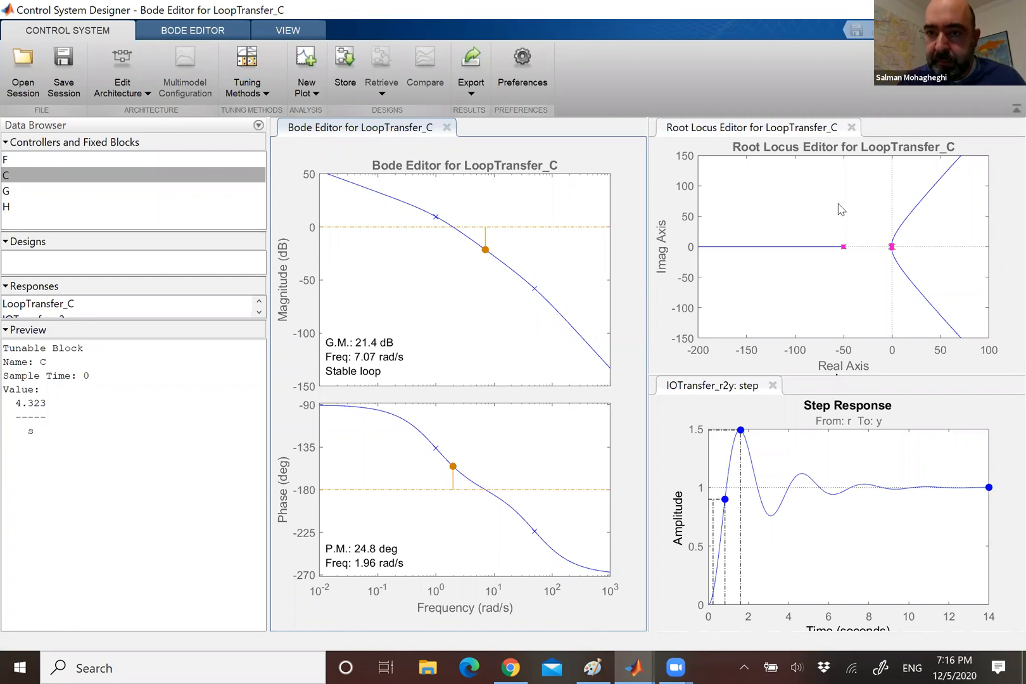
{"action": "left_click", "coordinate": [863, 185]}
{"action": "right_click", "coordinate": [863, 185]}
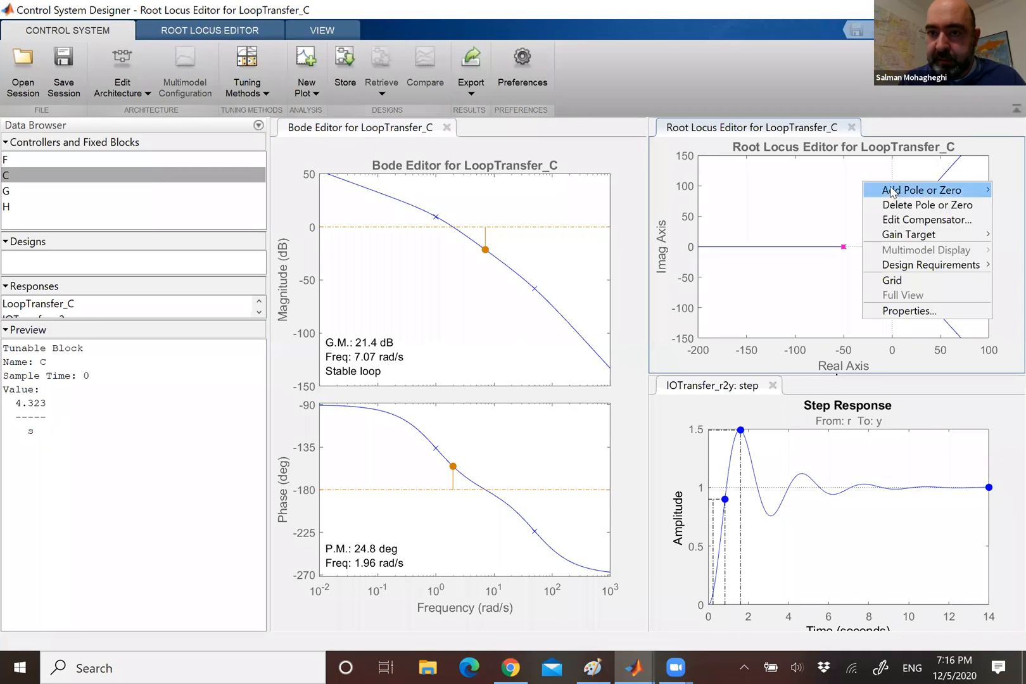
{"action": "mouse_move", "coordinate": [871, 193]}
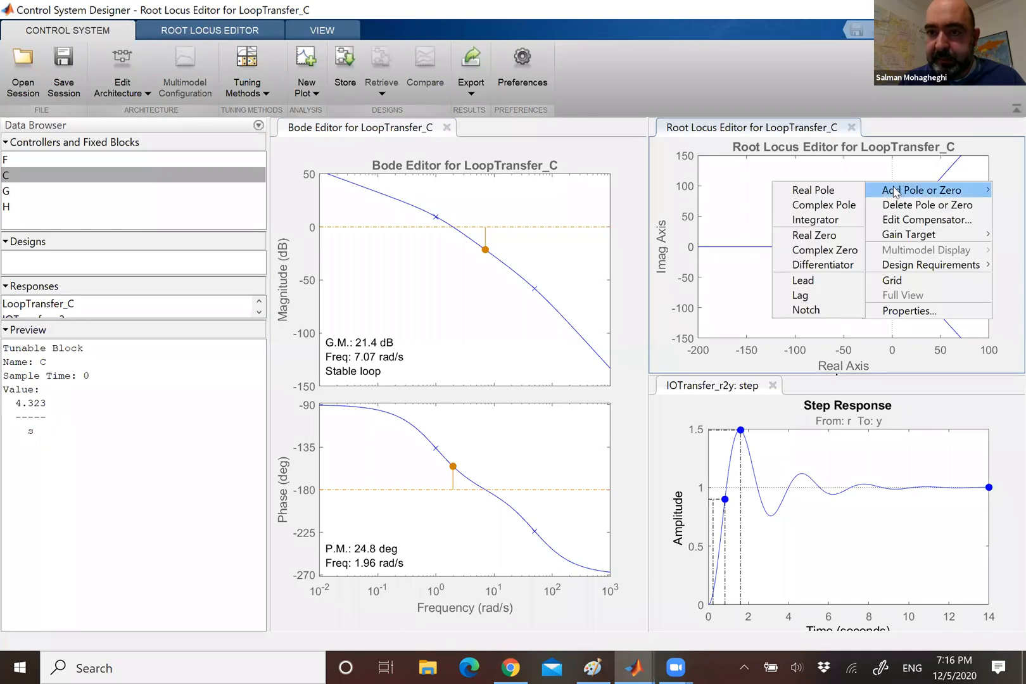
{"action": "left_click", "coordinate": [828, 234]}
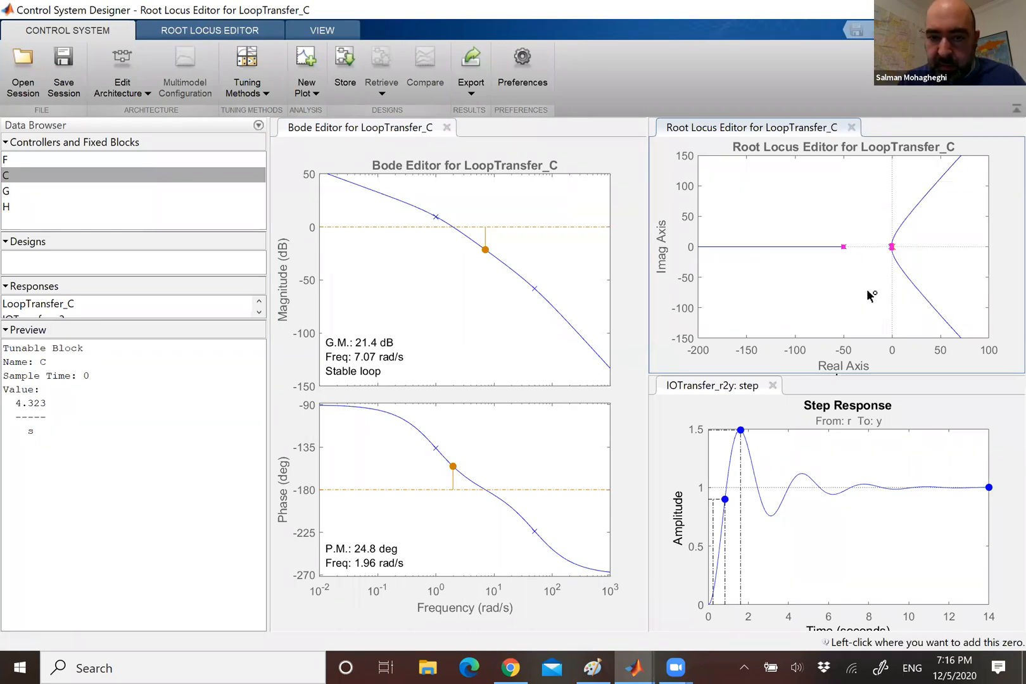
{"action": "left_click", "coordinate": [883, 245]}
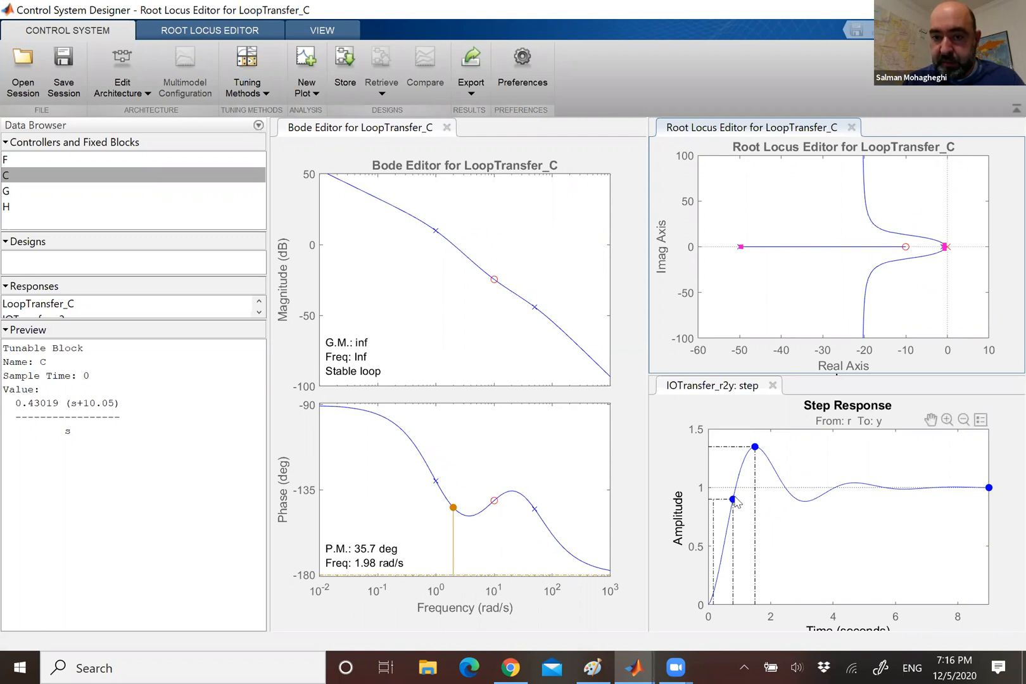
Check the step response markers and move the compensator's real zero along the real axis to about -2.11.
{"action": "mouse_move", "coordinate": [733, 500]}
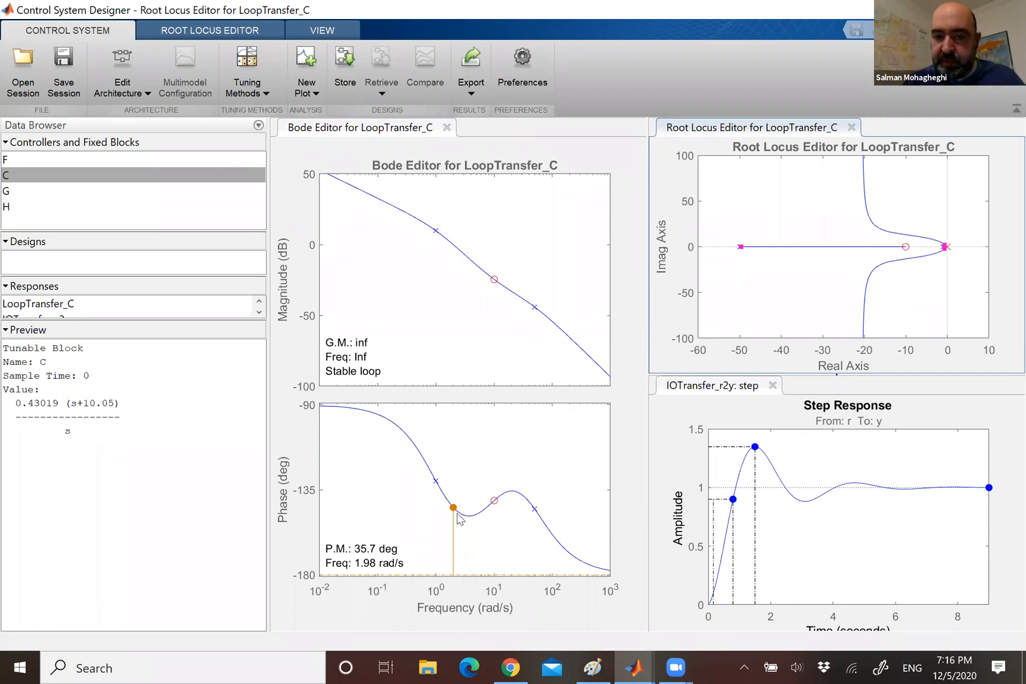
{"action": "mouse_move", "coordinate": [754, 451]}
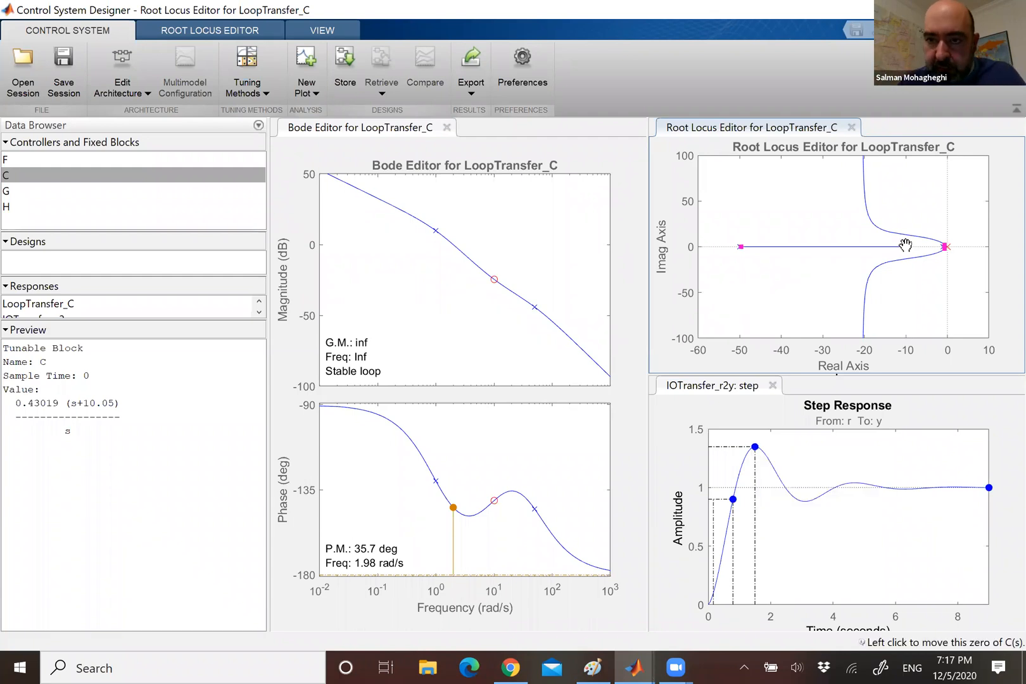
{"action": "left_click_drag", "start_coordinate": [905, 245], "coordinate": [935, 245]}
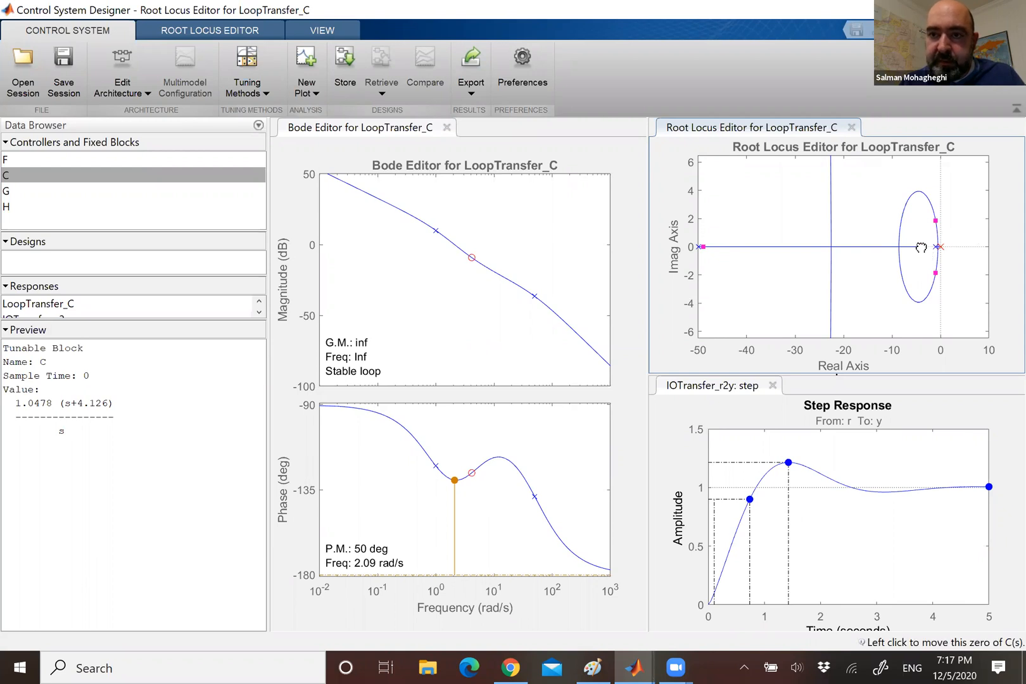
{"action": "left_click_drag", "start_coordinate": [920, 246], "coordinate": [926, 245]}
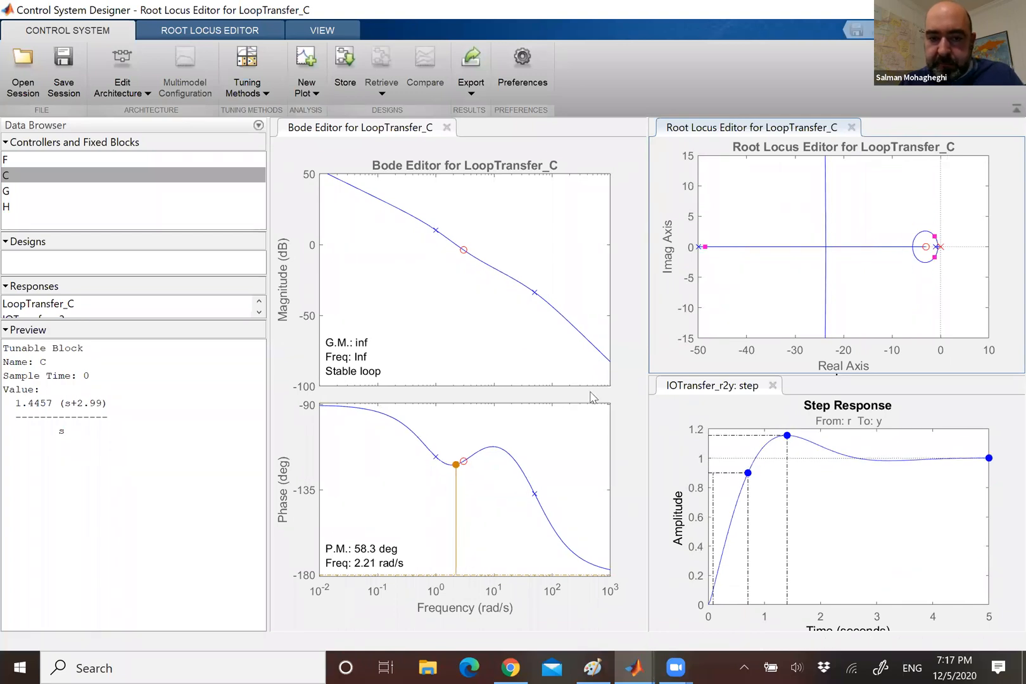
{"action": "left_click_drag", "start_coordinate": [926, 246], "coordinate": [877, 314]}
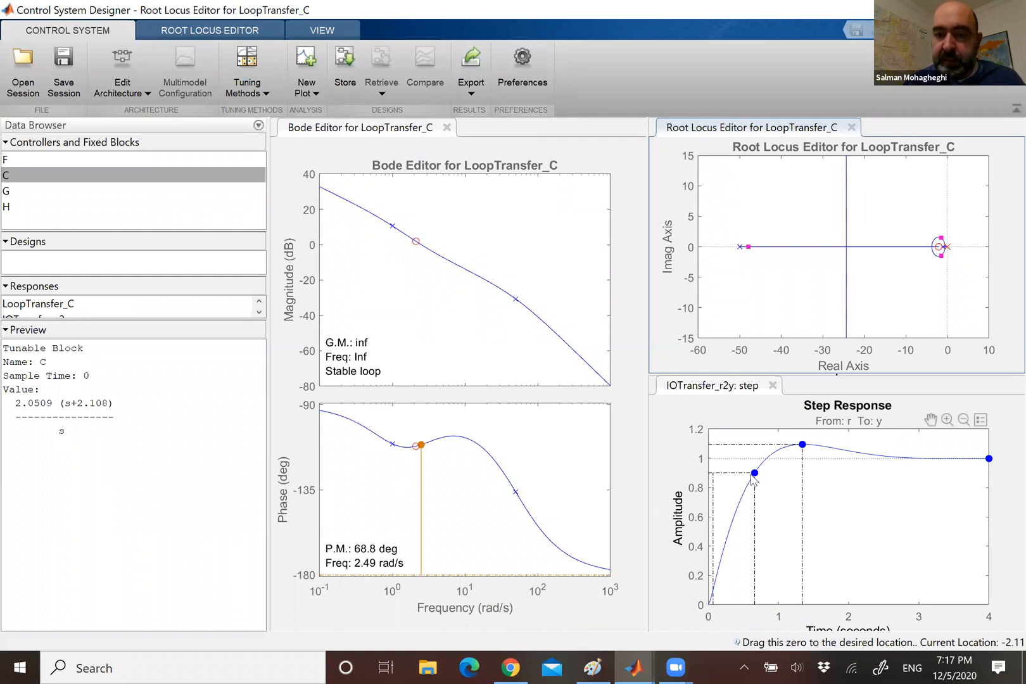
Inspect the step response's rise time and peak overshoot, and view the transfer function of compensator C.
{"action": "mouse_move", "coordinate": [755, 474]}
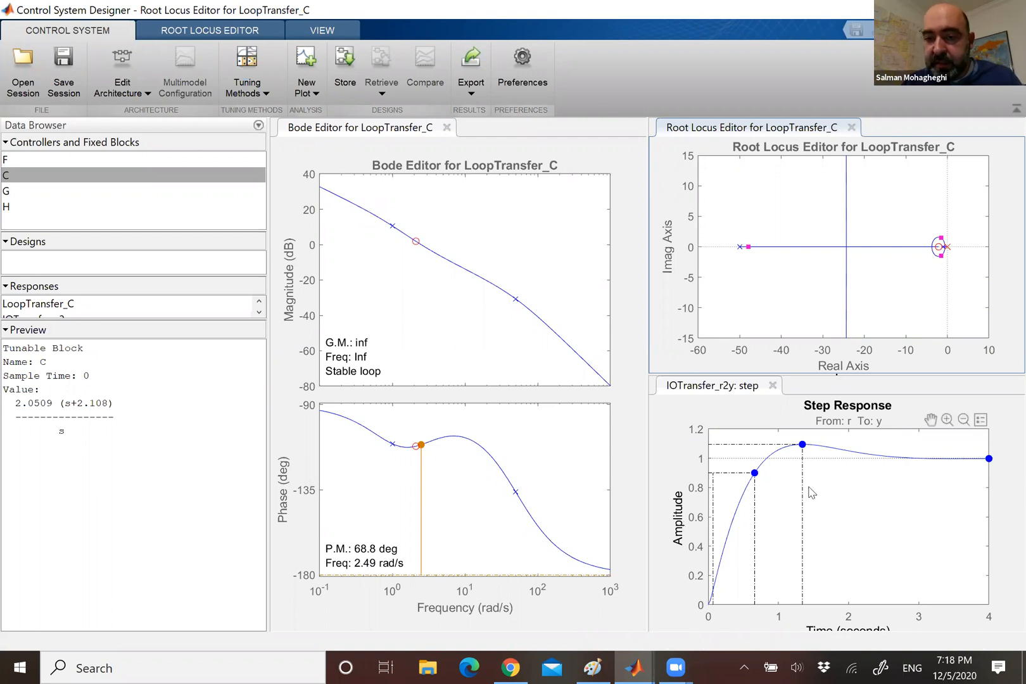
{"action": "mouse_move", "coordinate": [804, 448]}
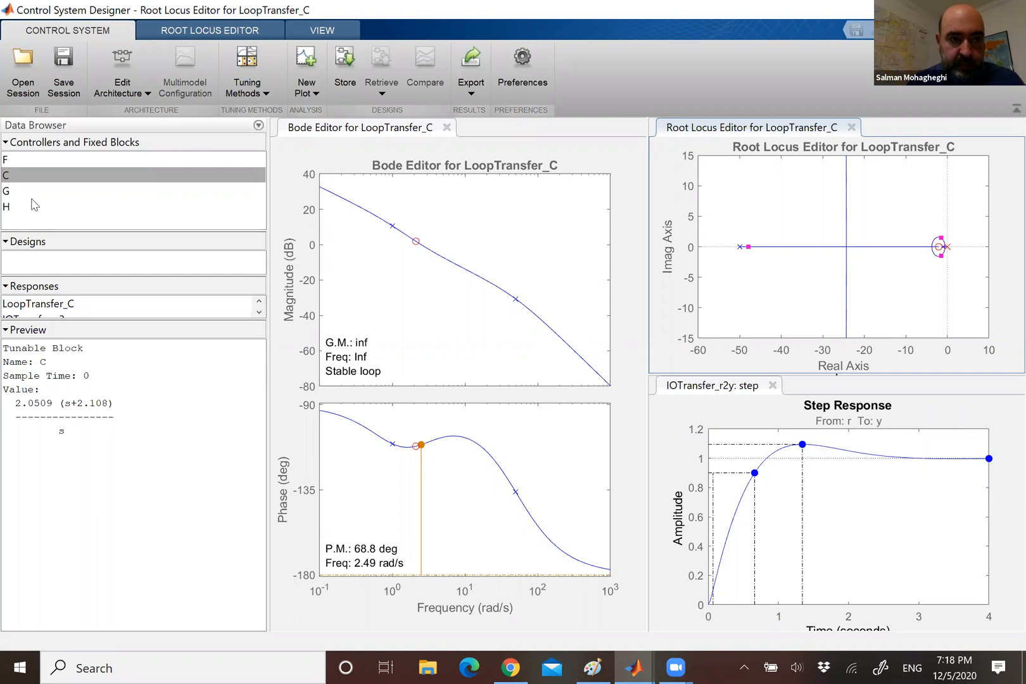
{"action": "left_click", "coordinate": [16, 180]}
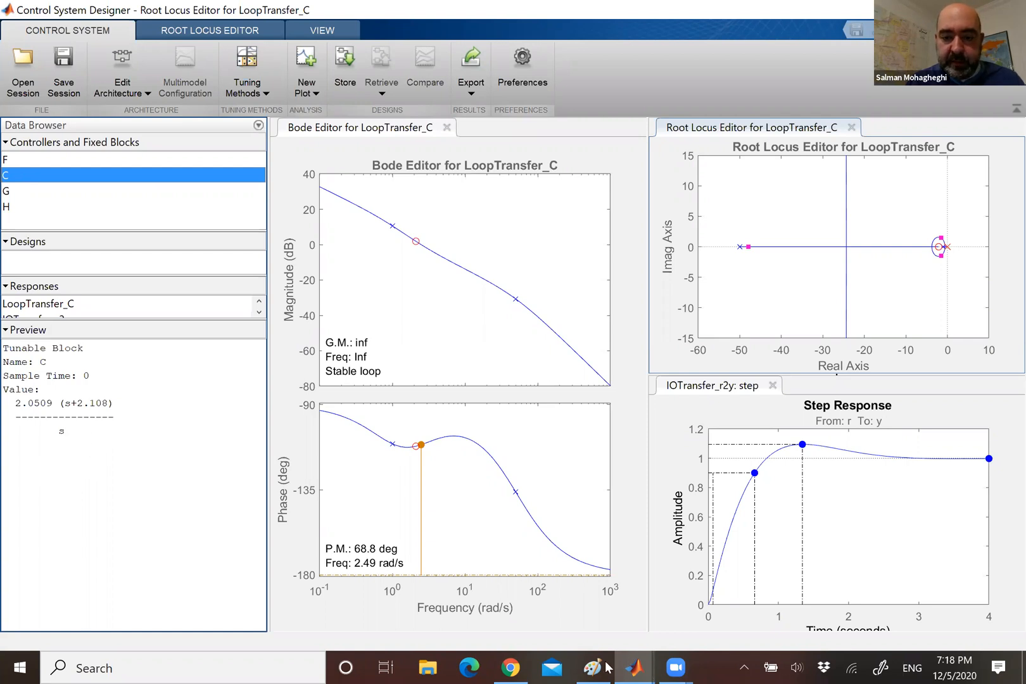
Switch to Paint and write the tuned compensator 2.05(s+2.1)/s in red above the zero label.
{"action": "mouse_move", "coordinate": [596, 665]}
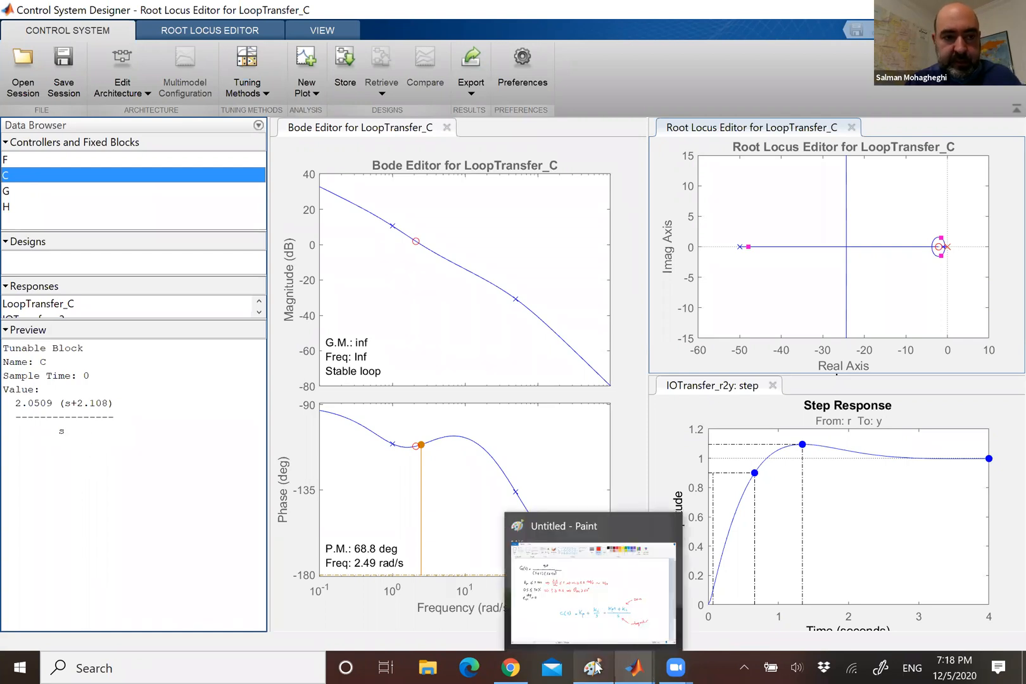
{"action": "left_click", "coordinate": [596, 665]}
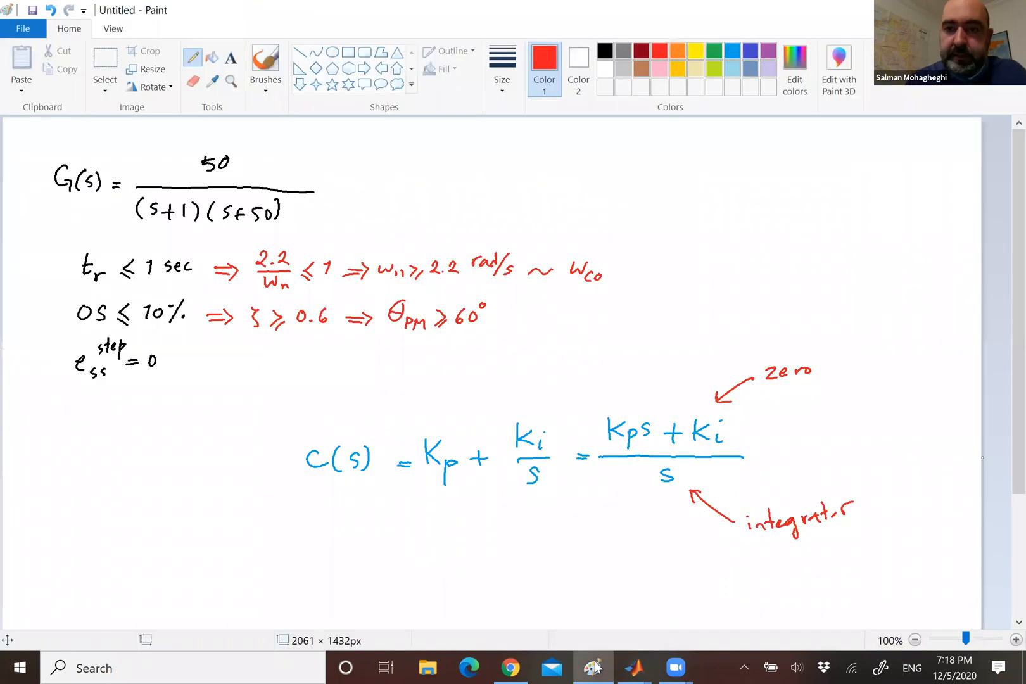
{"action": "mouse_move", "coordinate": [707, 223]}
{"action": "left_mouse_down"}
{"action": "mouse_move", "coordinate": [757, 219]}
{"action": "mouse_move", "coordinate": [772, 234]}
{"action": "mouse_move", "coordinate": [821, 222]}
{"action": "left_mouse_up"}
{"action": "mouse_move", "coordinate": [813, 214]}
{"action": "left_mouse_down"}
{"action": "mouse_move", "coordinate": [813, 231]}
{"action": "mouse_move", "coordinate": [872, 234]}
{"action": "left_mouse_up"}
{"action": "left_click", "coordinate": [849, 228]}
{"action": "left_click_drag", "start_coordinate": [702, 246], "coordinate": [893, 242]}
{"action": "left_click_drag", "start_coordinate": [794, 252], "coordinate": [775, 268]}
Write the expanded form = 2.05 + 4.3/s in red below the compensator fraction.
{"action": "left_click_drag", "start_coordinate": [705, 310], "coordinate": [720, 310]}
{"action": "left_click_drag", "start_coordinate": [705, 316], "coordinate": [753, 314]}
{"action": "left_click", "coordinate": [761, 312]}
{"action": "mouse_move", "coordinate": [774, 295]}
{"action": "left_mouse_down"}
{"action": "mouse_move", "coordinate": [776, 313]}
{"action": "mouse_move", "coordinate": [810, 309]}
{"action": "left_mouse_up"}
{"action": "left_click", "coordinate": [792, 309]}
{"action": "key", "text": "ctrl+z"}
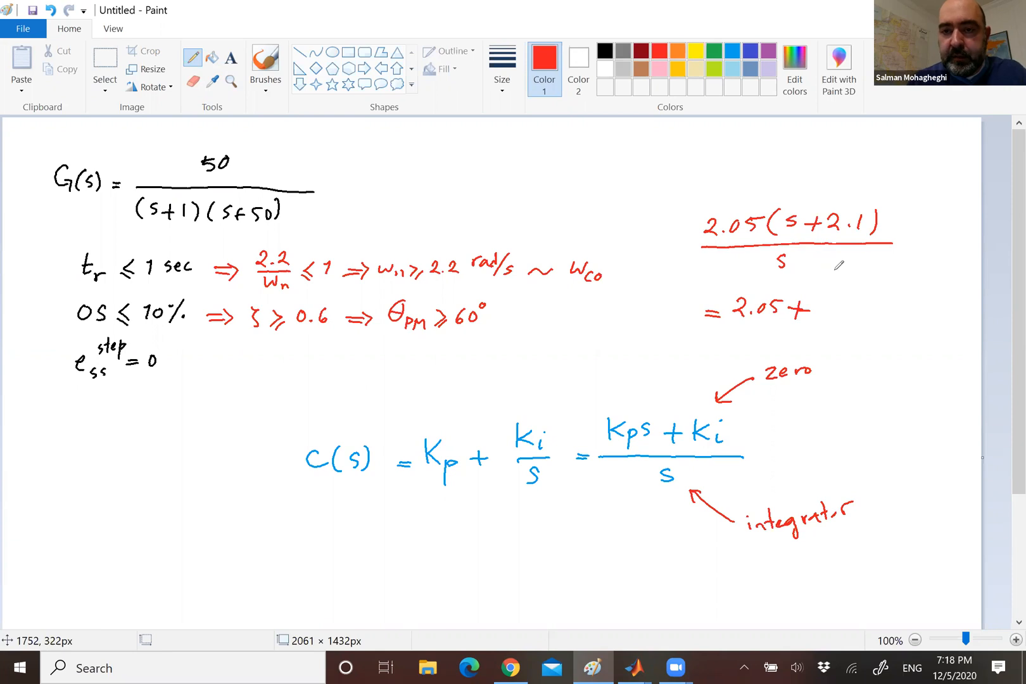
{"action": "mouse_move", "coordinate": [822, 295]}
{"action": "left_mouse_down"}
{"action": "mouse_move", "coordinate": [835, 313]}
{"action": "mouse_move", "coordinate": [855, 304]}
{"action": "mouse_move", "coordinate": [830, 338]}
{"action": "left_mouse_up"}
Circle 2.05 and 4.3 in green with arrows to Kp and Ki, and switch back to Control System Designer.
{"action": "left_click", "coordinate": [718, 46]}
{"action": "mouse_move", "coordinate": [739, 290]}
{"action": "left_mouse_down"}
{"action": "mouse_move", "coordinate": [757, 327]}
{"action": "mouse_move", "coordinate": [760, 287]}
{"action": "mouse_move", "coordinate": [457, 422]}
{"action": "mouse_move", "coordinate": [468, 423]}
{"action": "left_mouse_up"}
{"action": "mouse_move", "coordinate": [850, 286]}
{"action": "left_mouse_down"}
{"action": "mouse_move", "coordinate": [835, 320]}
{"action": "mouse_move", "coordinate": [859, 290]}
{"action": "left_mouse_up"}
{"action": "left_click_drag", "start_coordinate": [820, 304], "coordinate": [554, 421]}
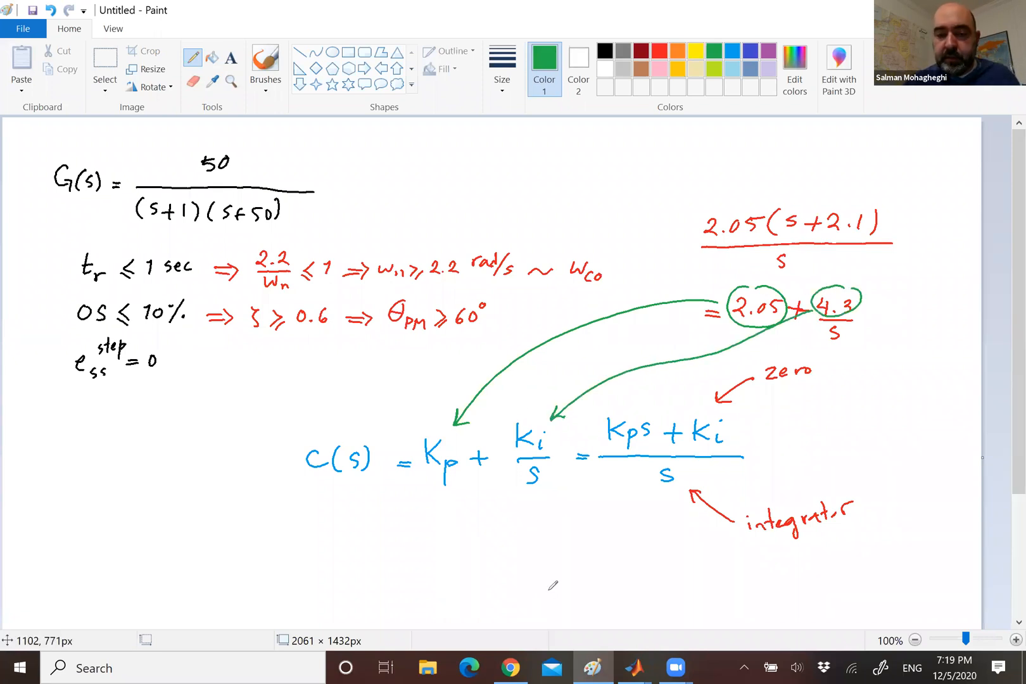
{"action": "left_click", "coordinate": [634, 667]}
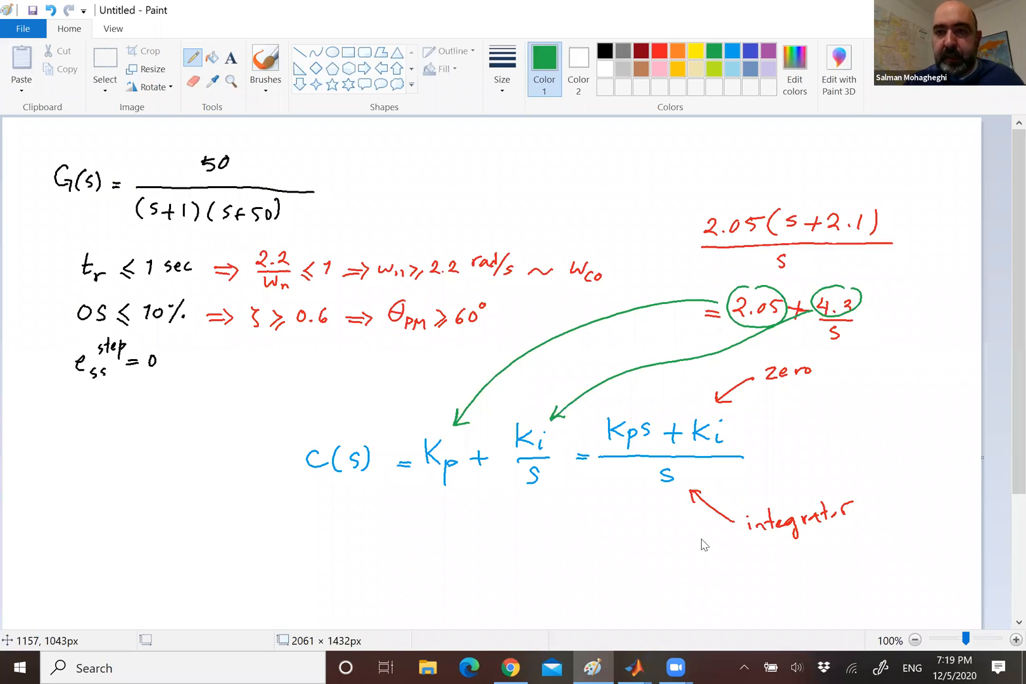
{"action": "left_click", "coordinate": [701, 545]}
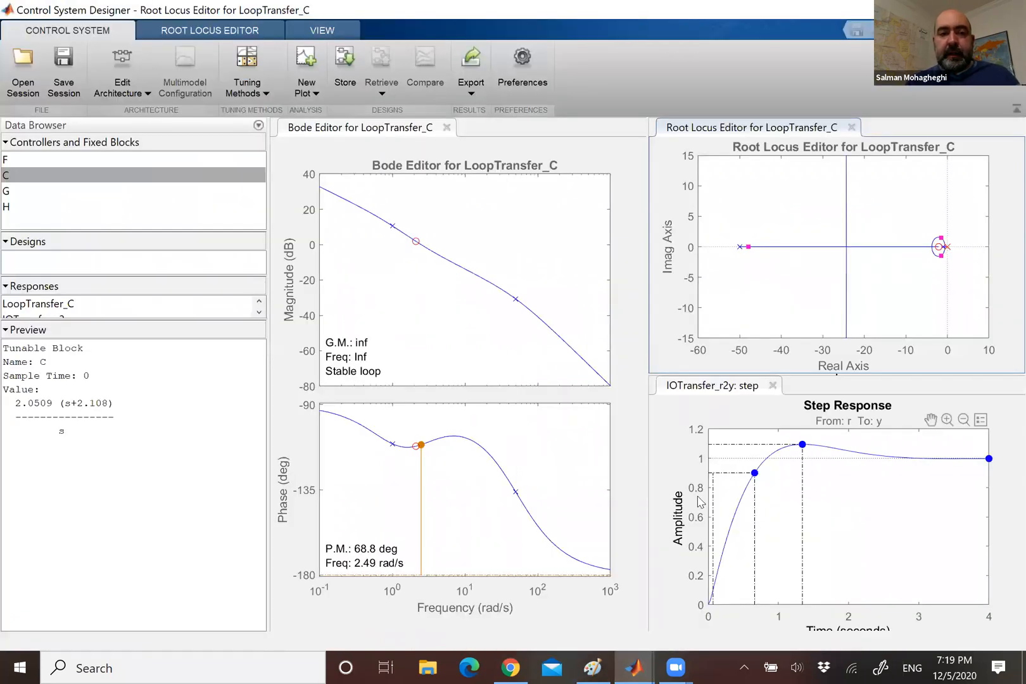